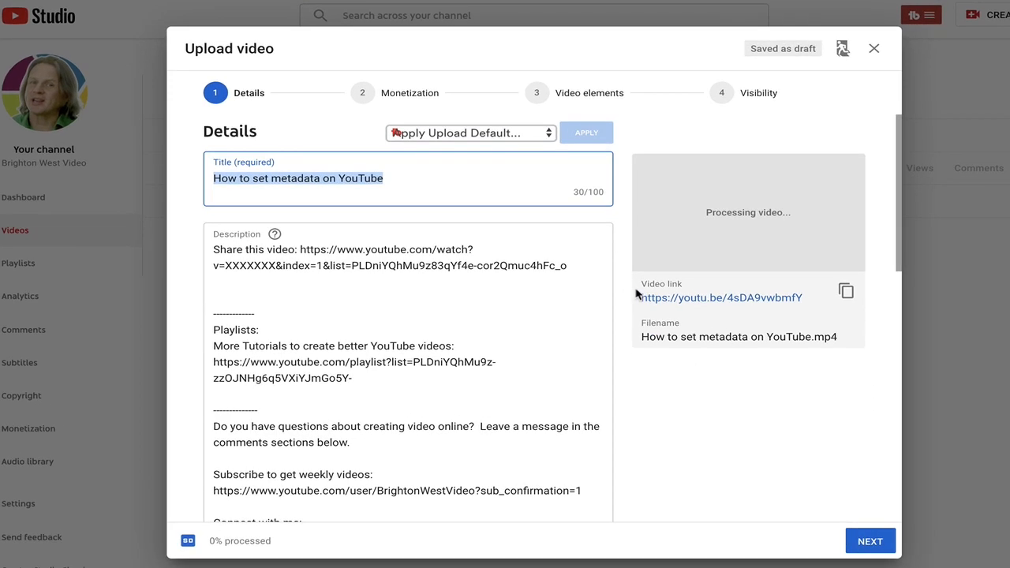
- Review the uploaded video's description, thumbnail, playlist and audience settings in the upload details
scroll(630, 344, down, 5)
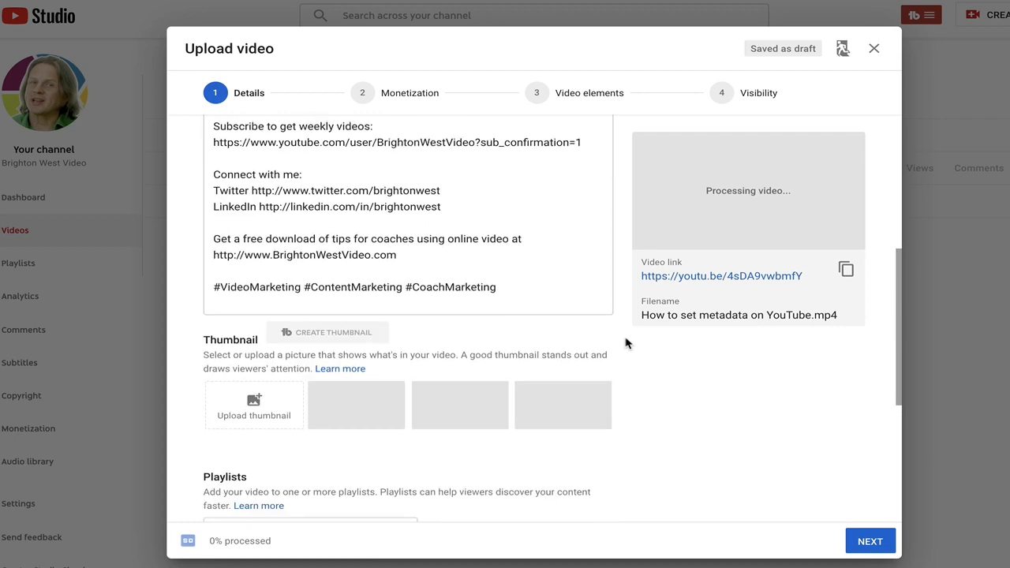
scroll(625, 343, down, 2)
scroll(620, 388, down, 2)
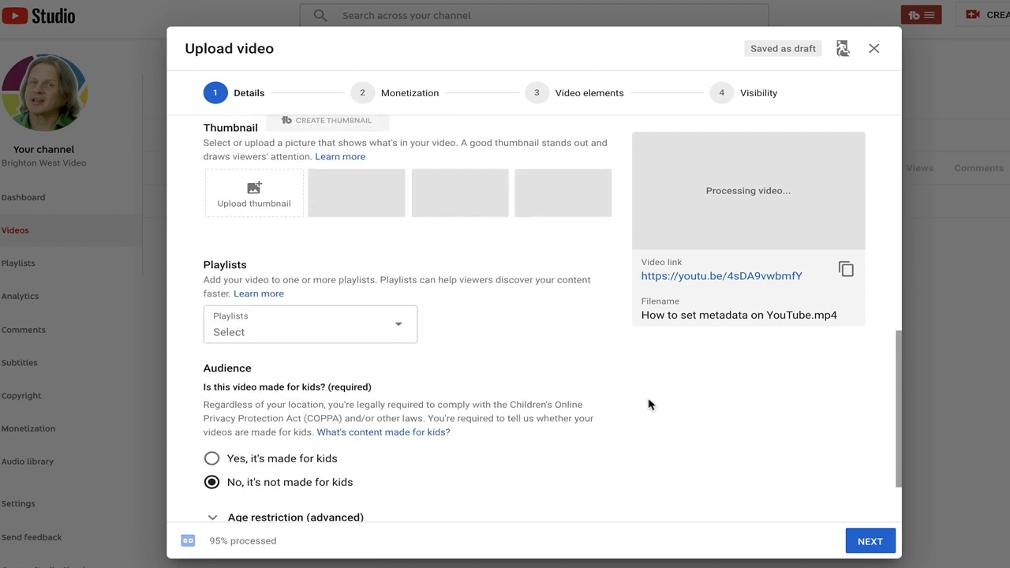
scroll(648, 404, down, 1)
scroll(648, 404, down, 1)
scroll(648, 404, up, 9)
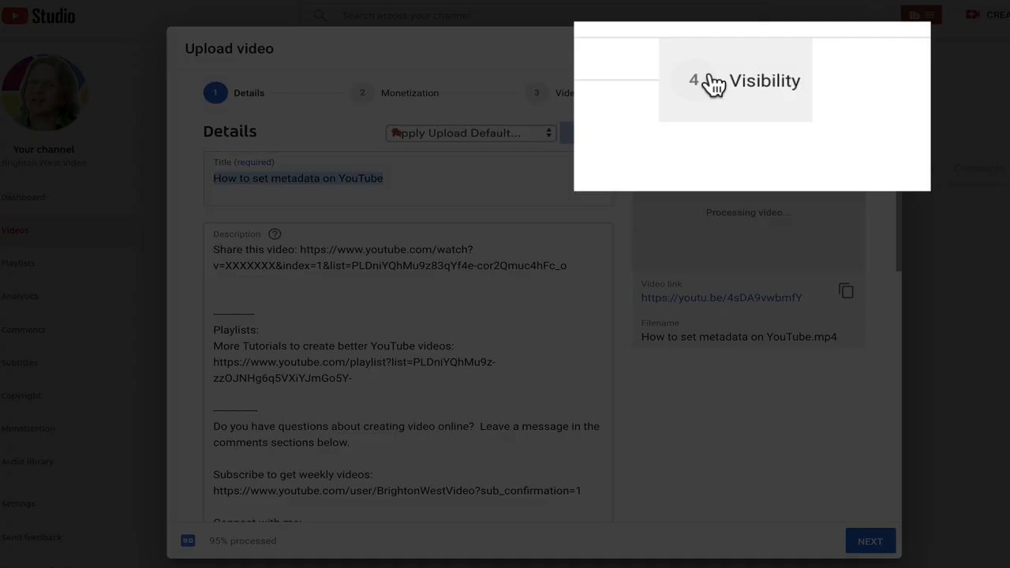
- Finish the upload in the Visibility stage with the video kept Private
click(720, 94)
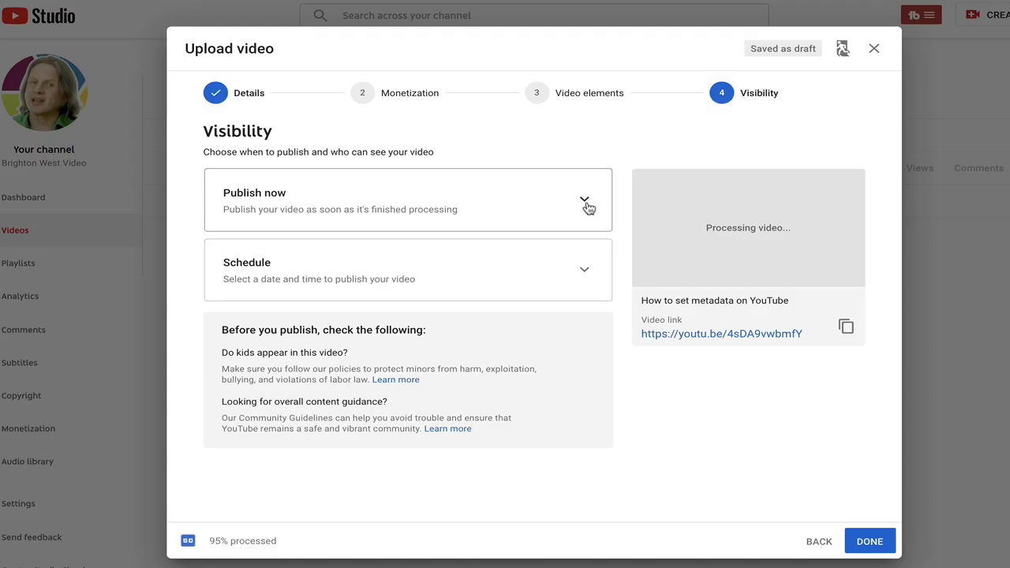
click(584, 200)
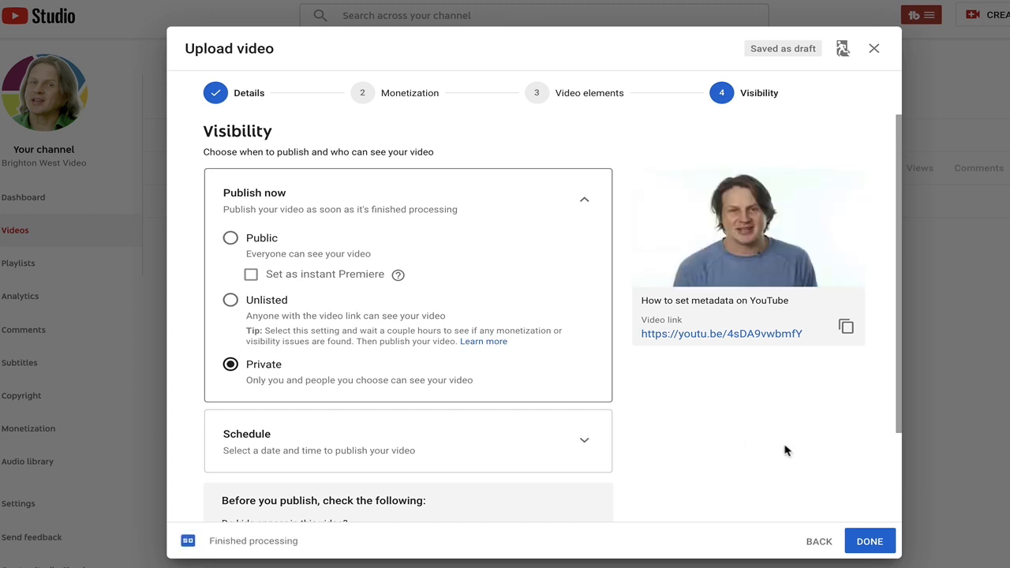
click(862, 544)
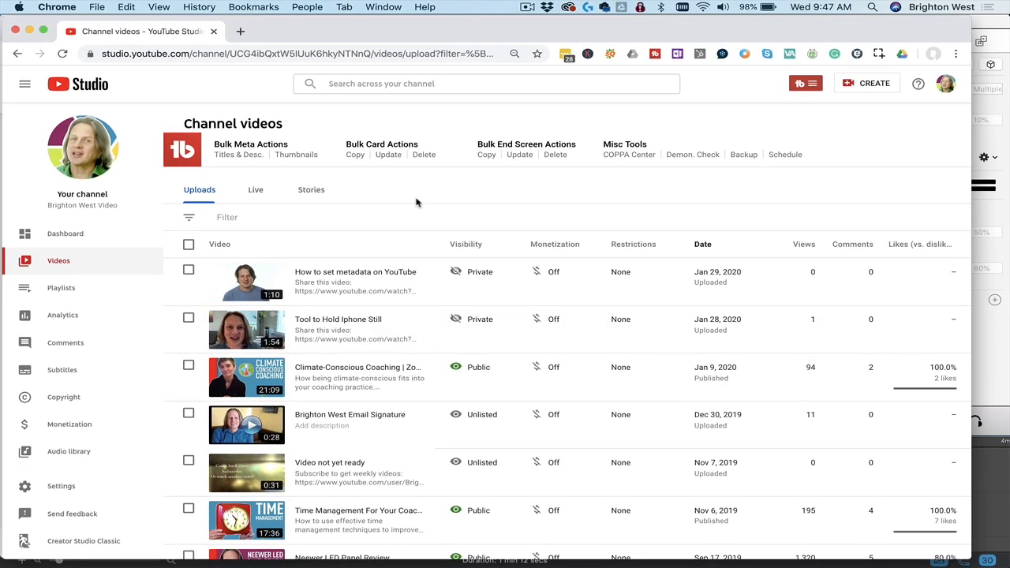
- Open the details of the private video "How to set metadata on YouTube" and look over its title and description
mouse_move(338, 282)
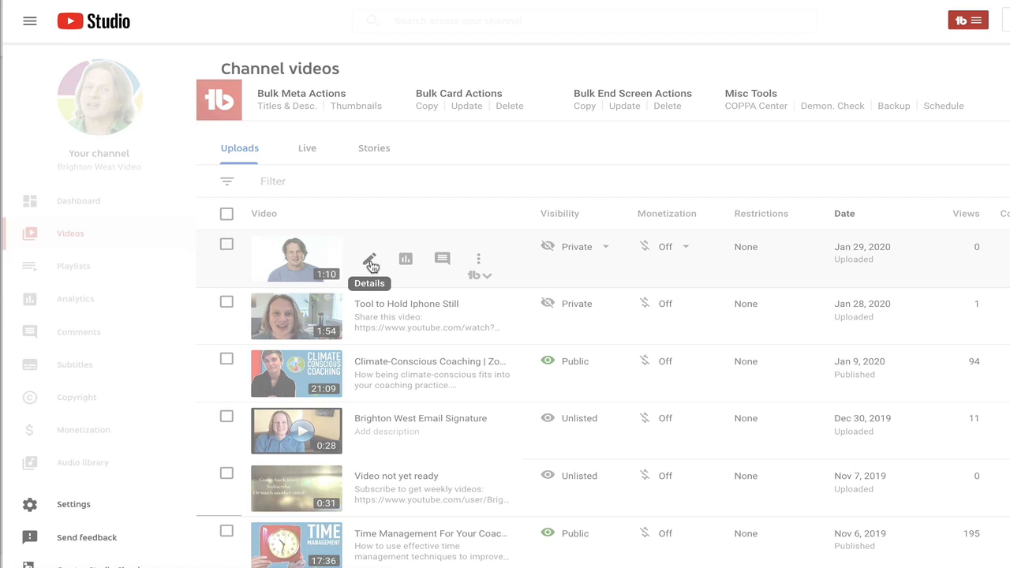
click(365, 263)
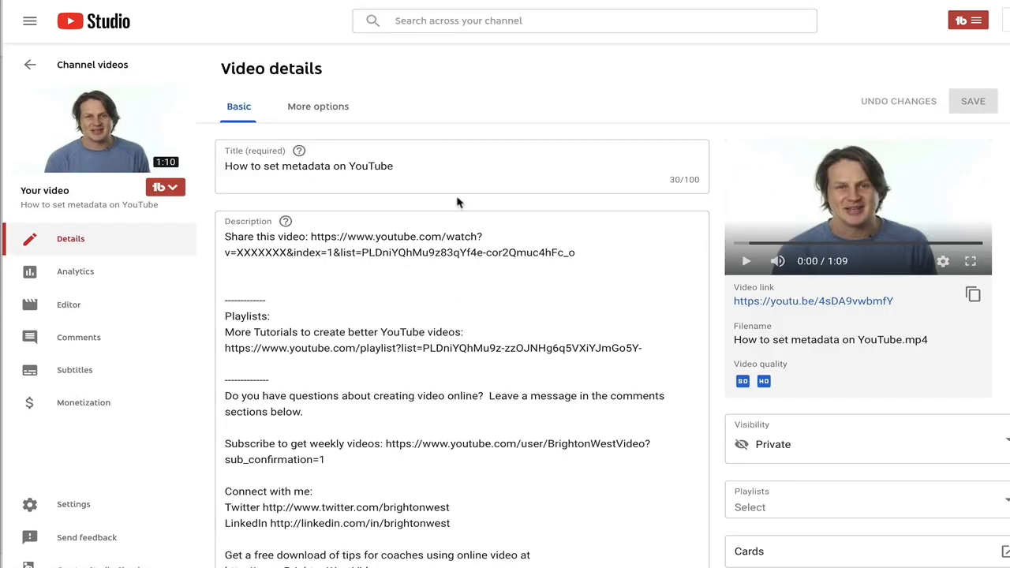
scroll(591, 314, down, 1)
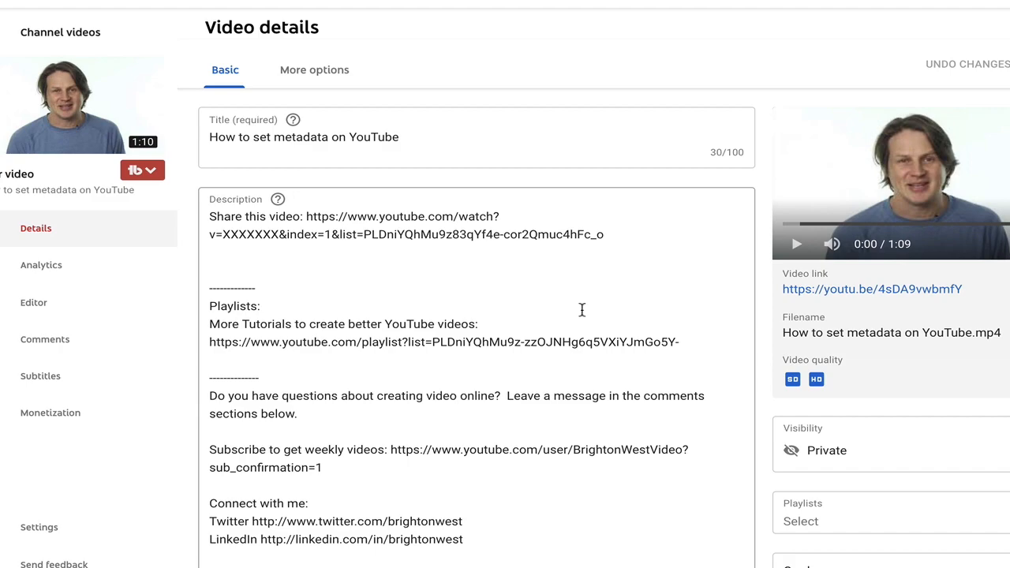
scroll(526, 261, down, 1)
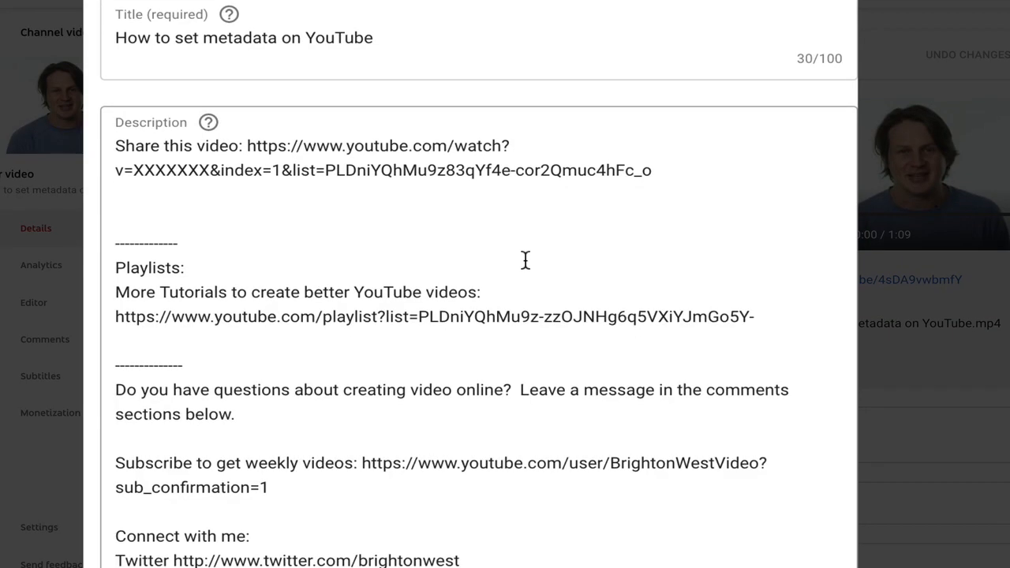
scroll(525, 261, down, 2)
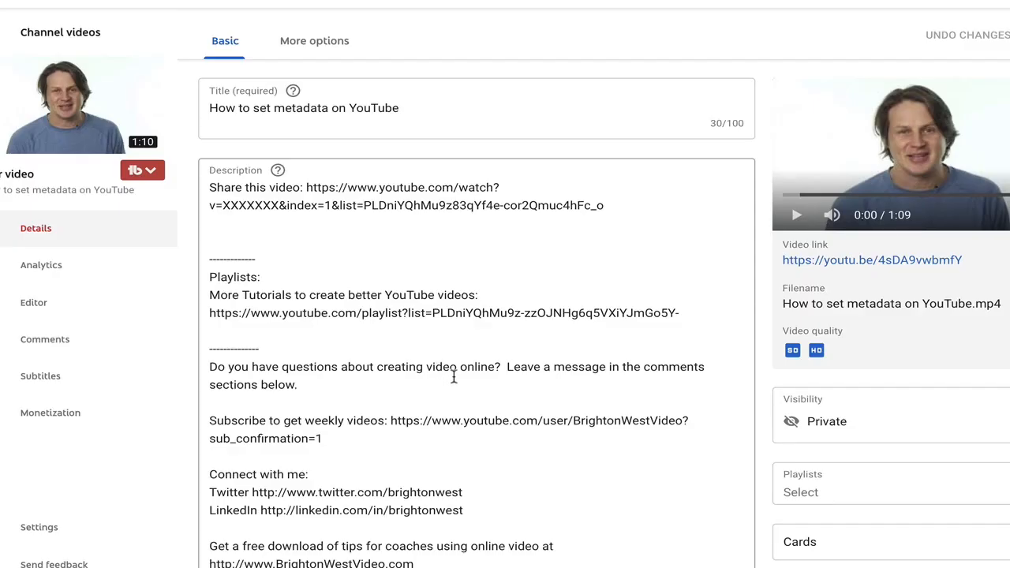
scroll(446, 448, up, 2)
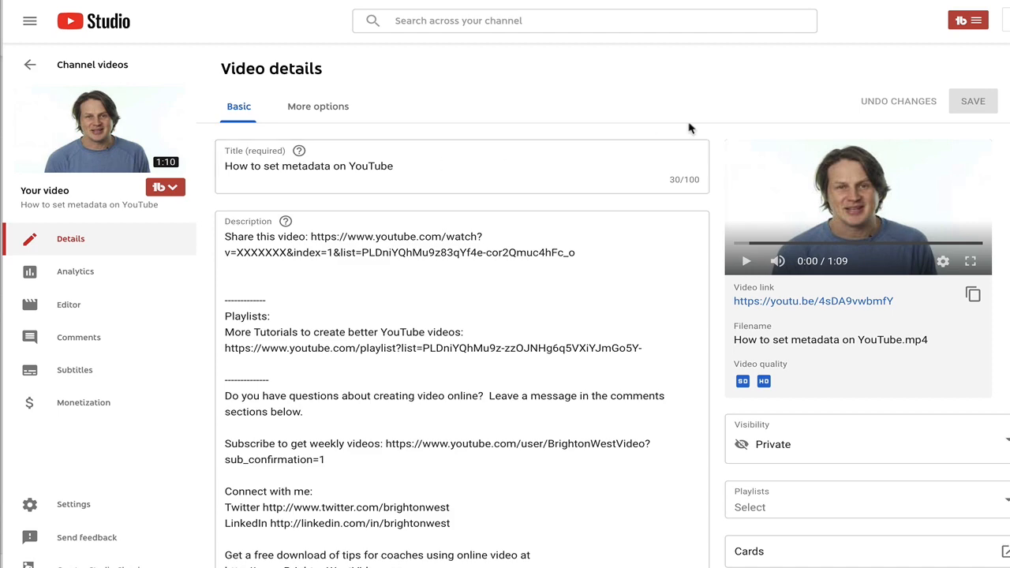
- Launch TubeBuddy's Keyword Explorer and explore the keyword "how to set youtube metadata"
click(976, 24)
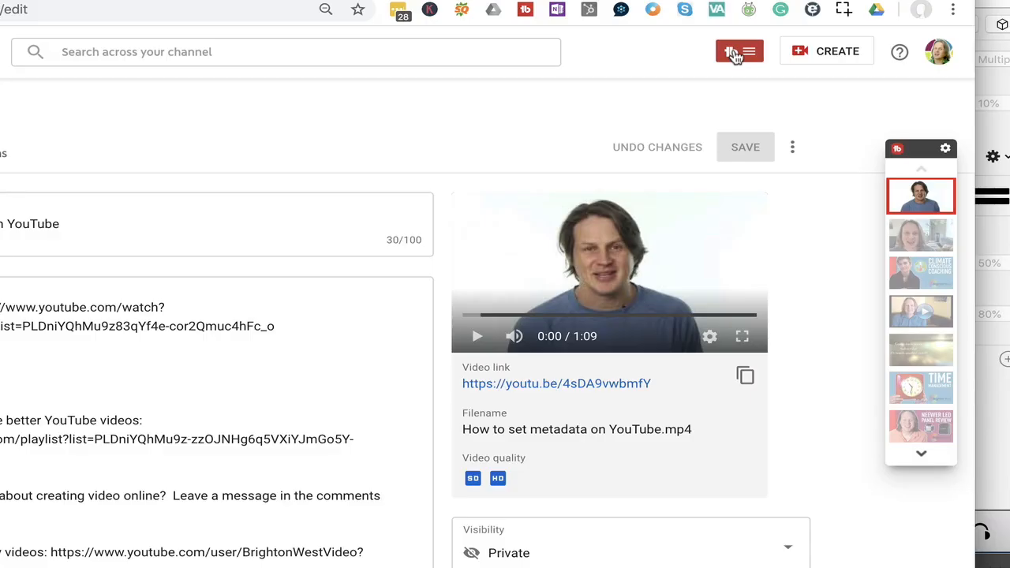
click(734, 54)
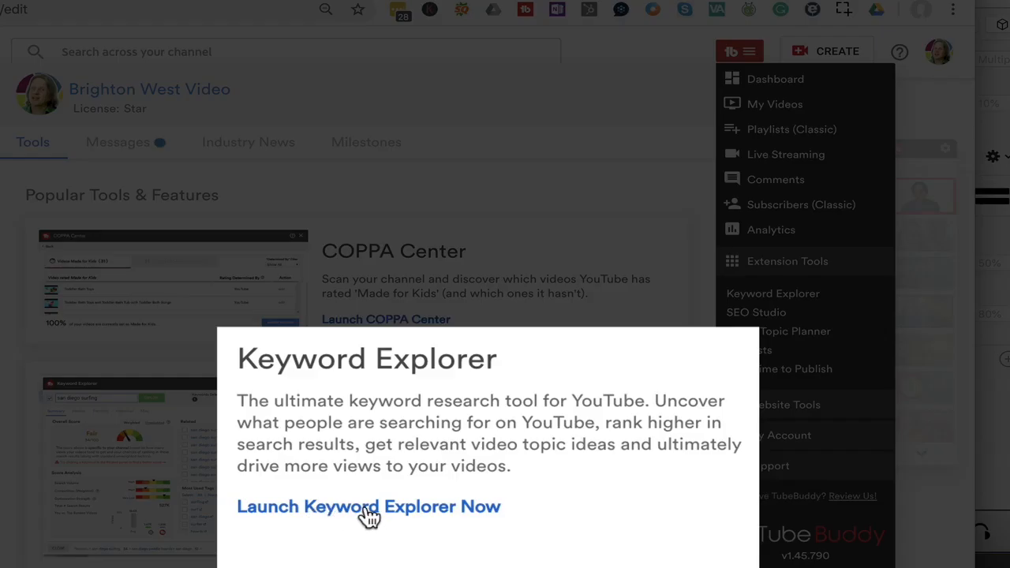
click(369, 513)
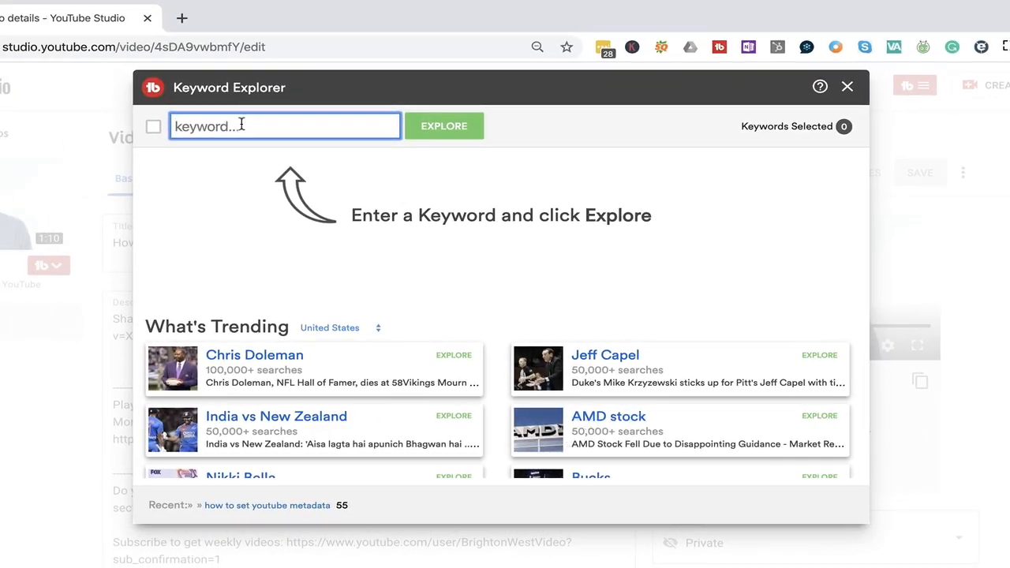
text(how to )
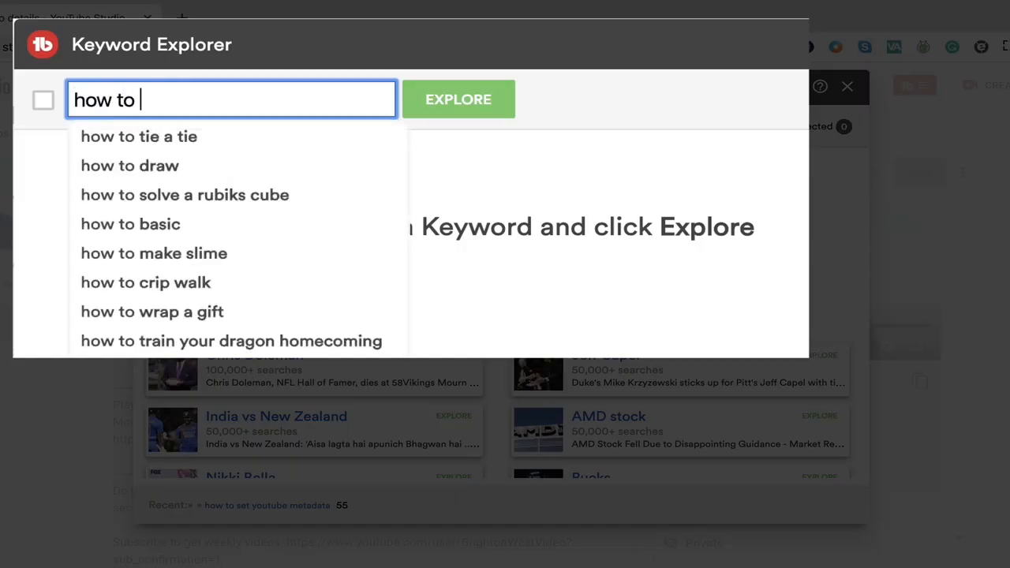
text(set youtube metadata)
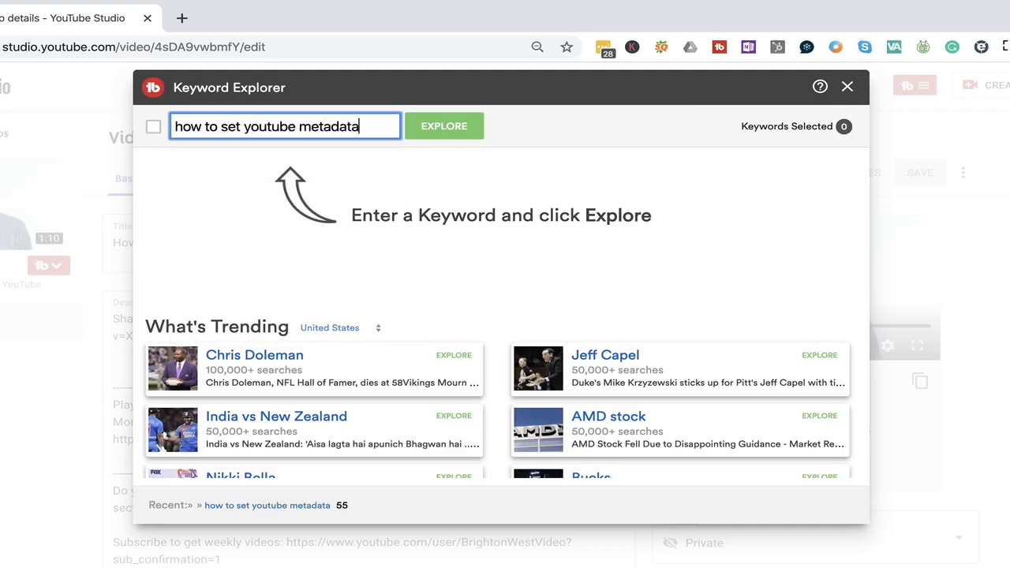
click(440, 136)
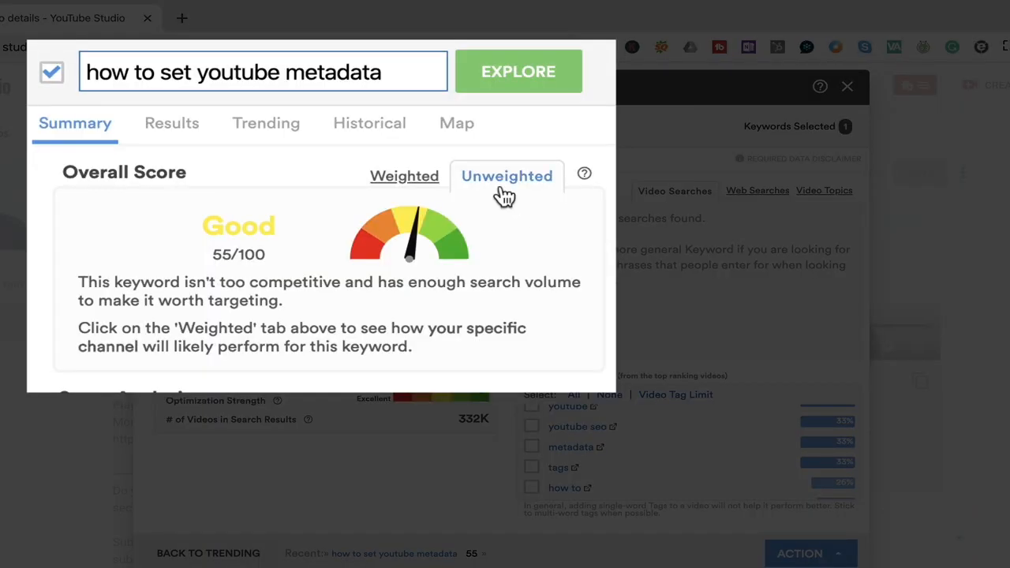
- Examine the keyword's weighted score, search results, trending queries and most used tags, and close Keyword Explorer
click(409, 180)
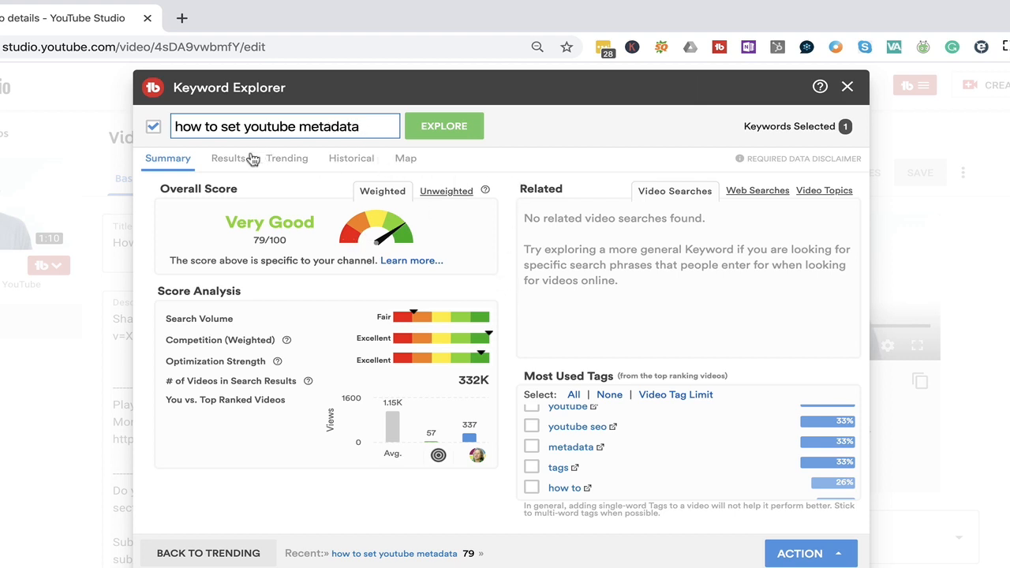
click(228, 160)
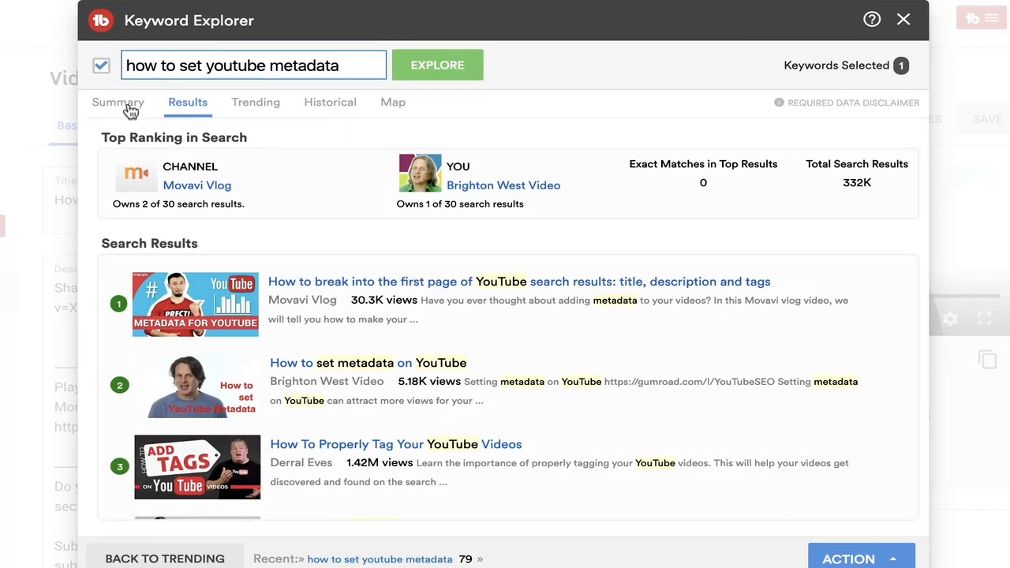
click(255, 105)
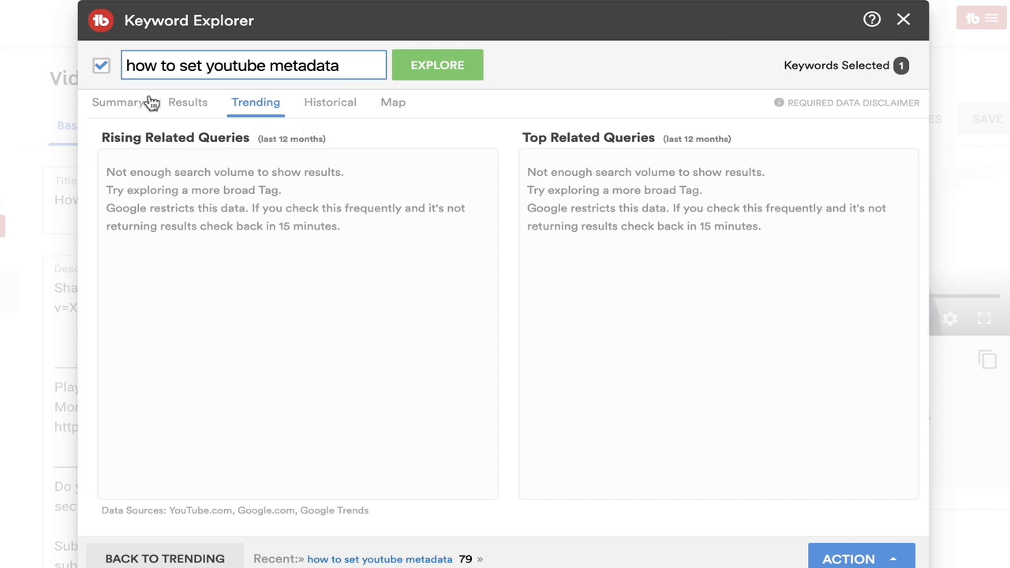
click(118, 106)
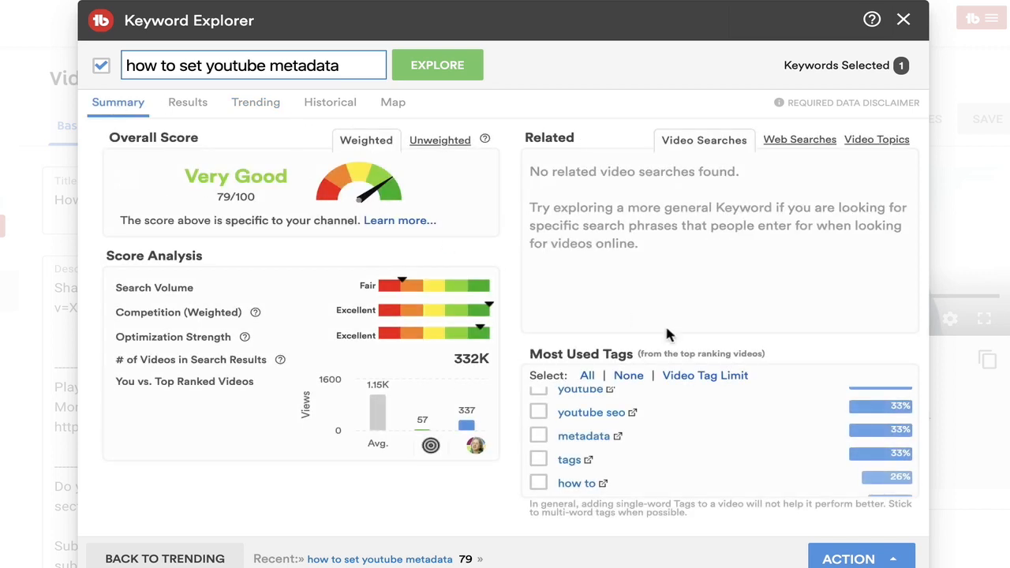
scroll(695, 442, up, 2)
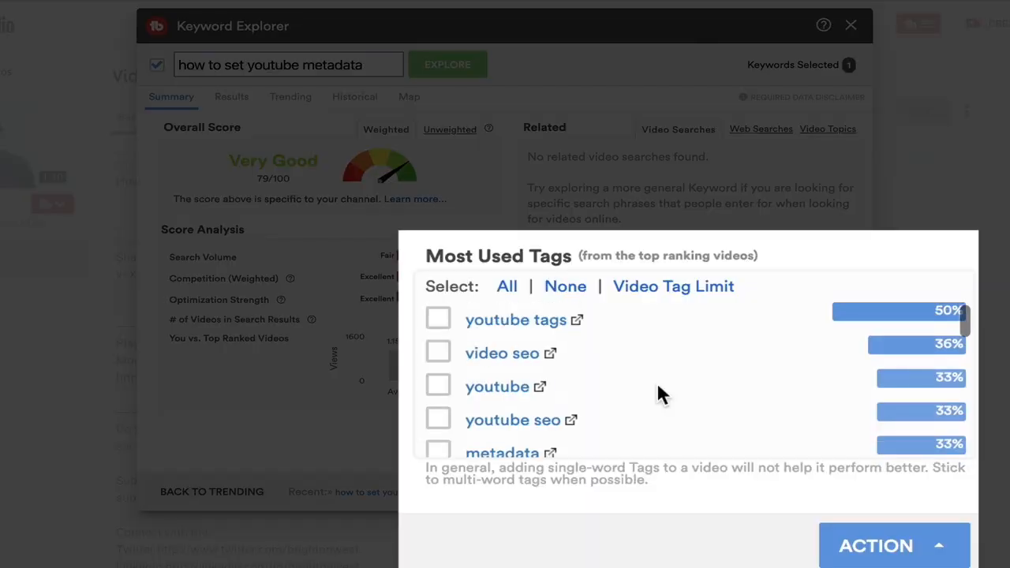
scroll(659, 387, down, 2)
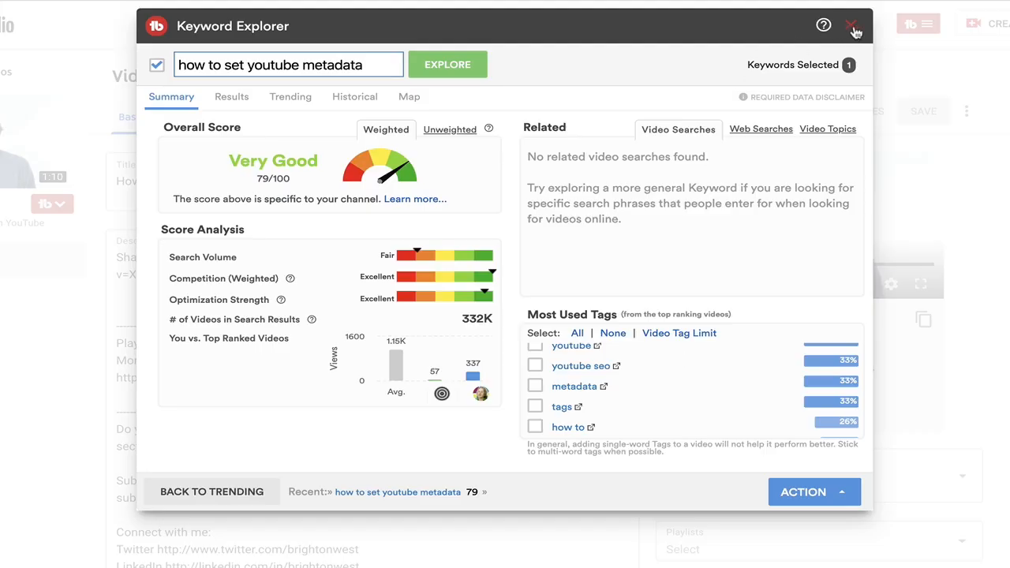
click(856, 32)
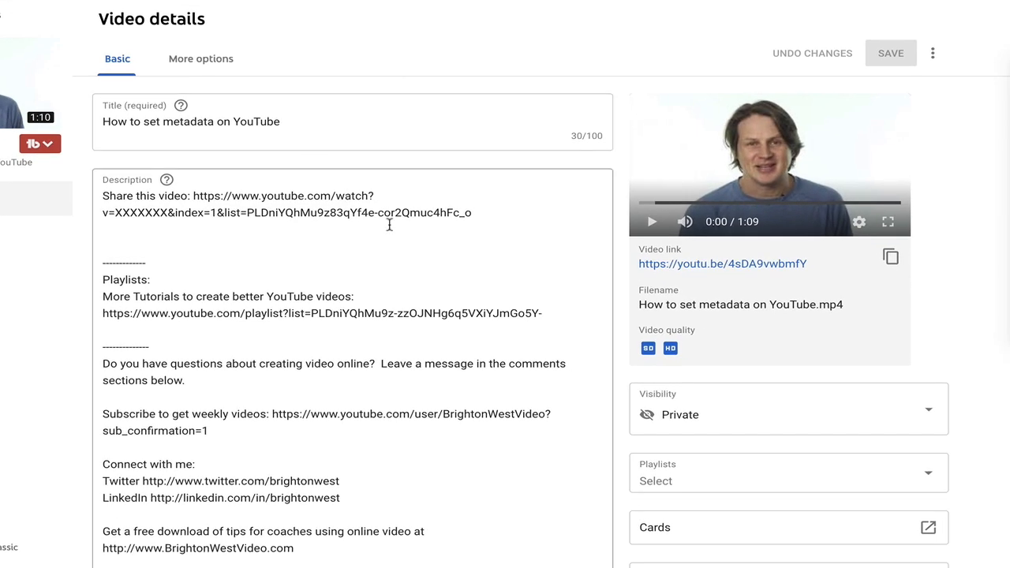
- Add "Tips to set metadata on YouTube." as a new first line of the description, with a blank line before the share link
scroll(452, 240, down, 1)
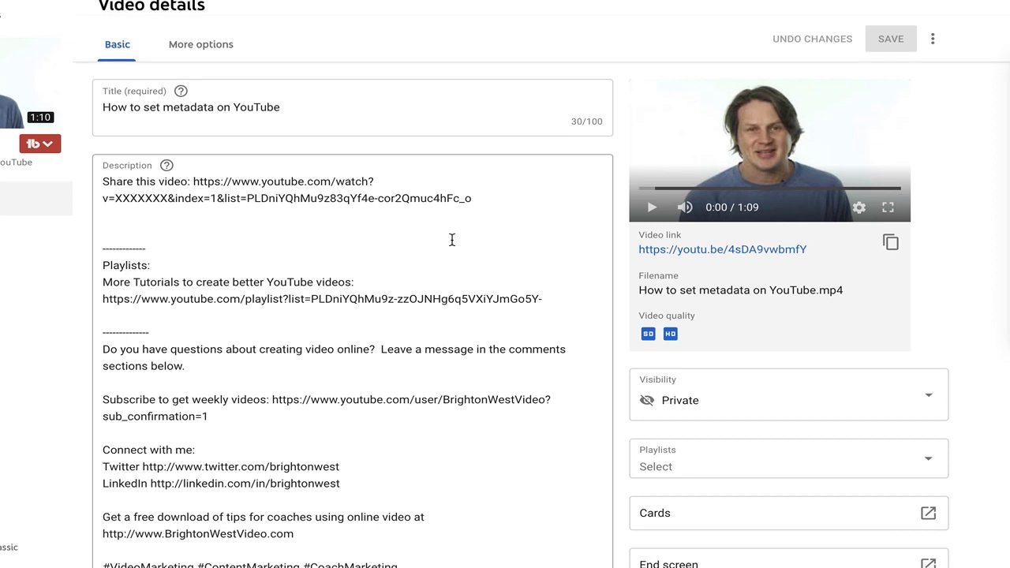
click(102, 180)
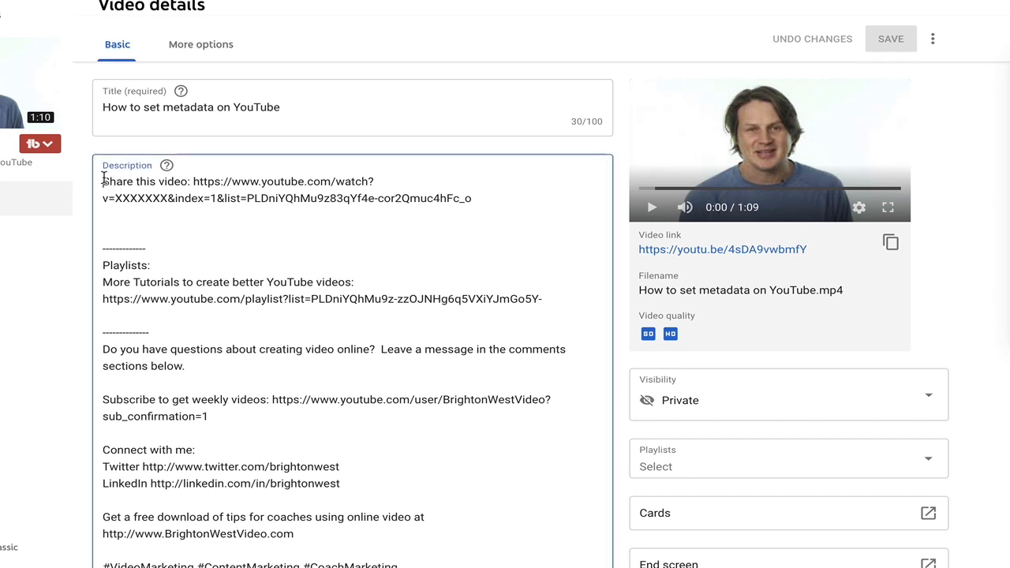
key(Return)
key(Return)
click(122, 179)
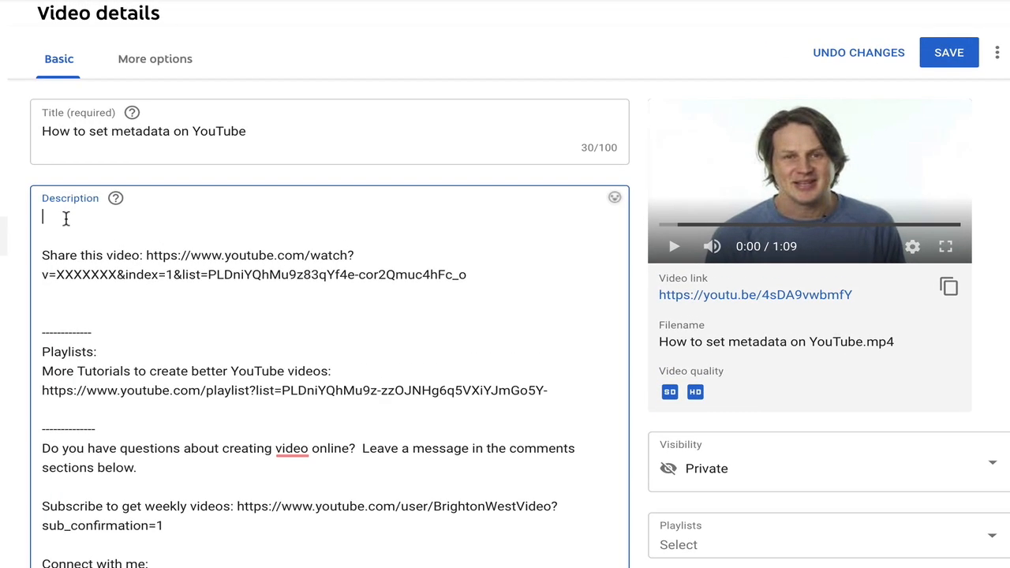
text(Tips to set metadata on YouTube.)
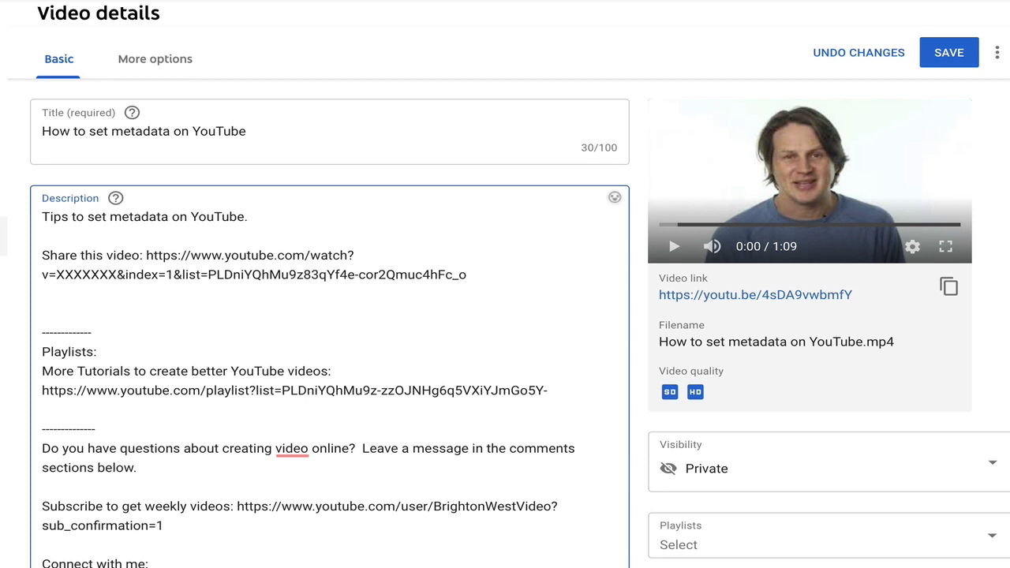
text(http://www.BrightonWestVideo.com)
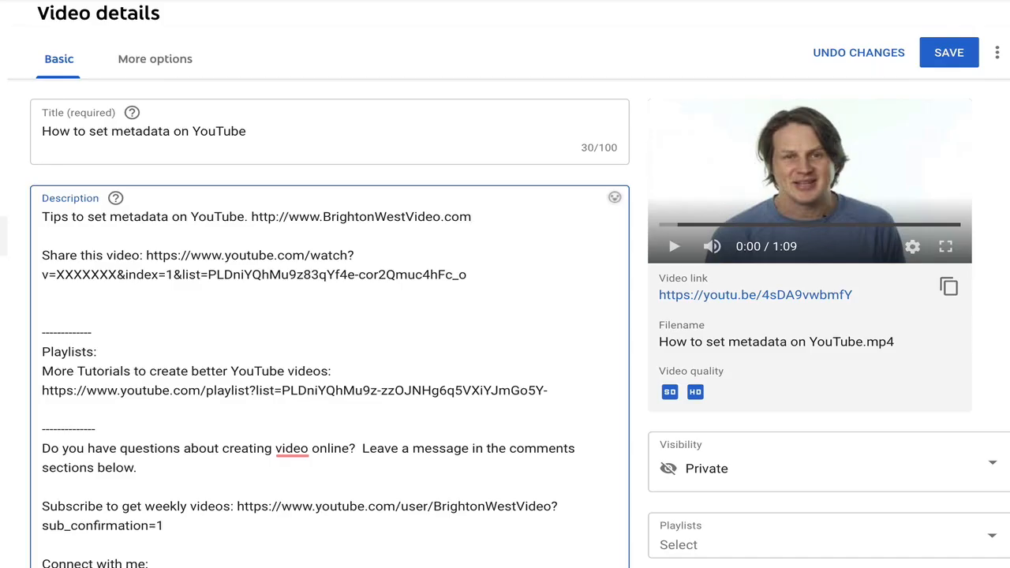
text(.)
text(Setting meta)
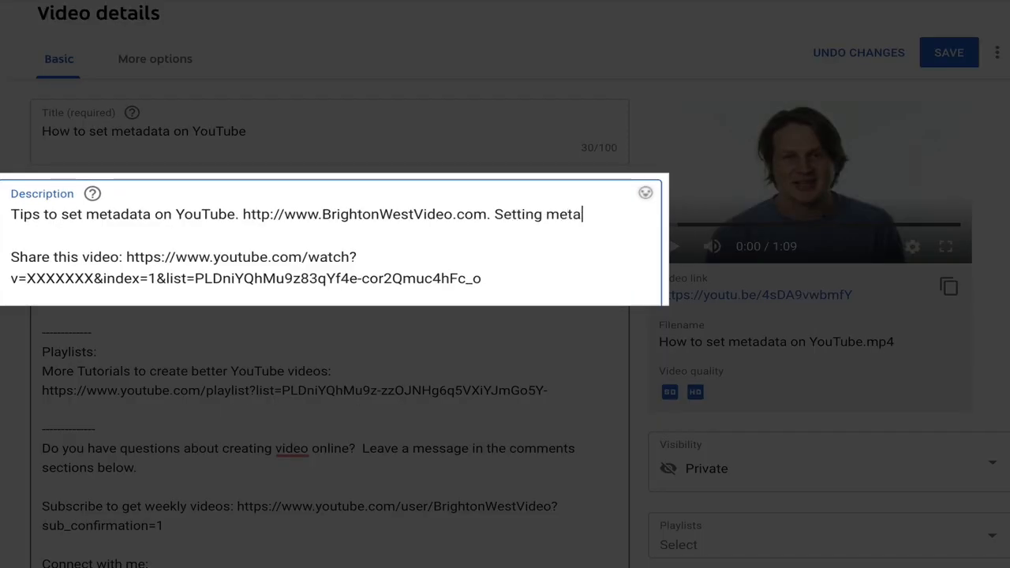
text(data will help viewers find your video on )
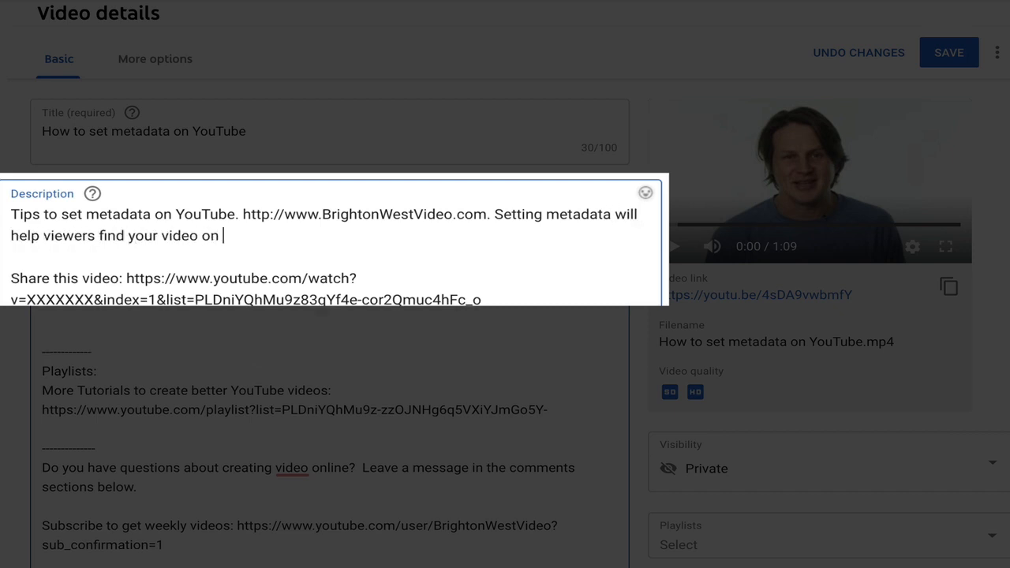
- Complete the opening paragraph with "YouTube. In this video", the presenter's full name and "shows all the places you can set metadata and how to do it correctly."
text(YouTube. In this video Brighton West)
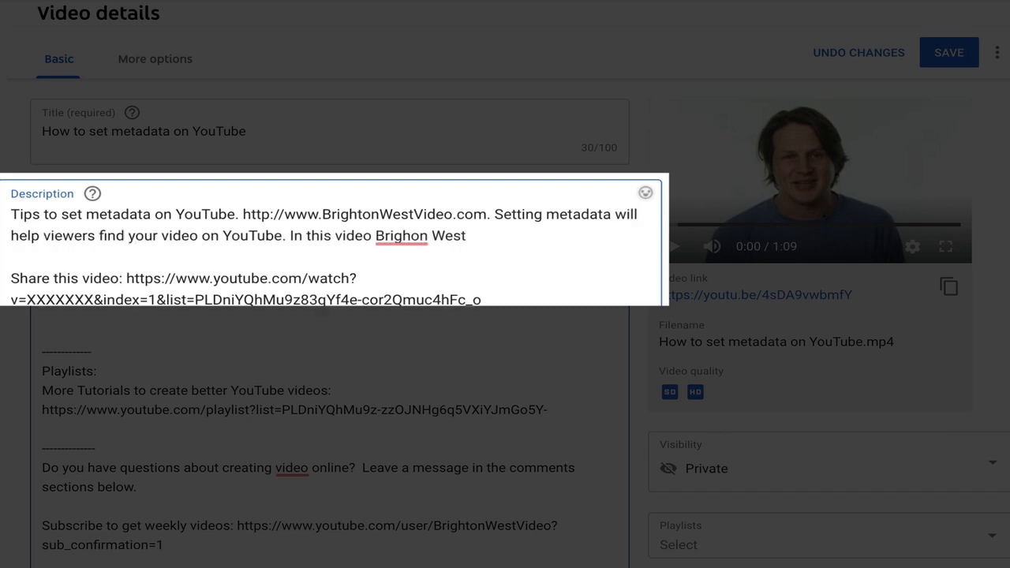
key(BackSpace)
key(BackSpace)
key(BackSpace)
key(BackSpace)
key(BackSpace)
key(BackSpace)
key(BackSpace)
text(ton West shows all the places you can set meta)
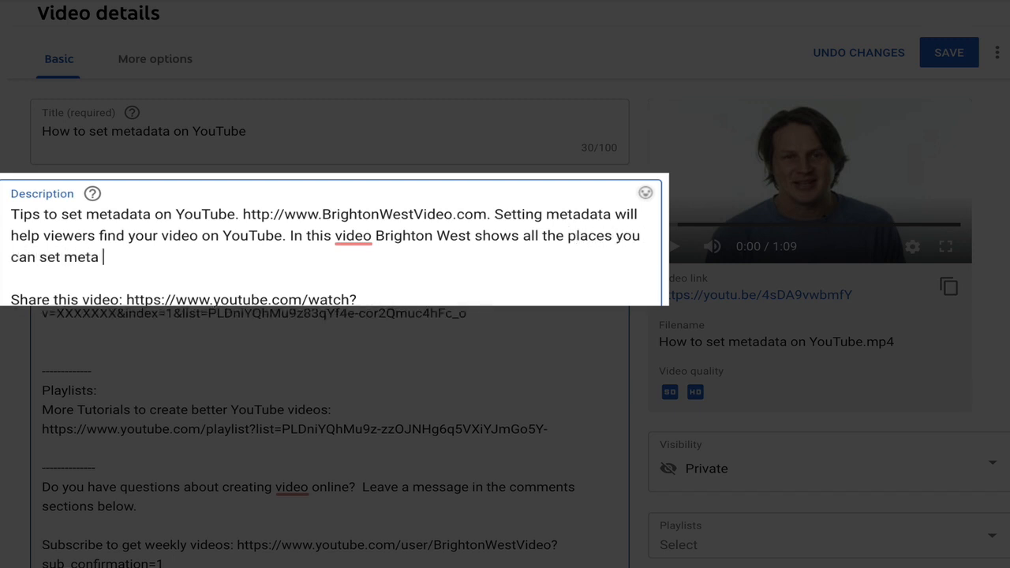
key(BackSpace)
text(data and how to do it correctly.)
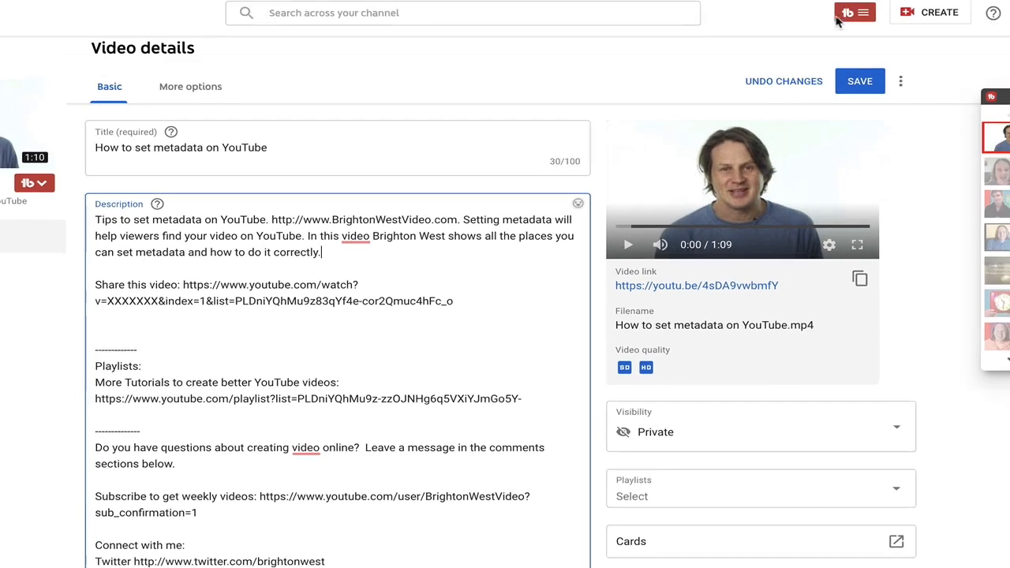
- Reopen TubeBuddy's Keyword Explorer and explore the keyword "how to set metadata on youtube"
click(843, 16)
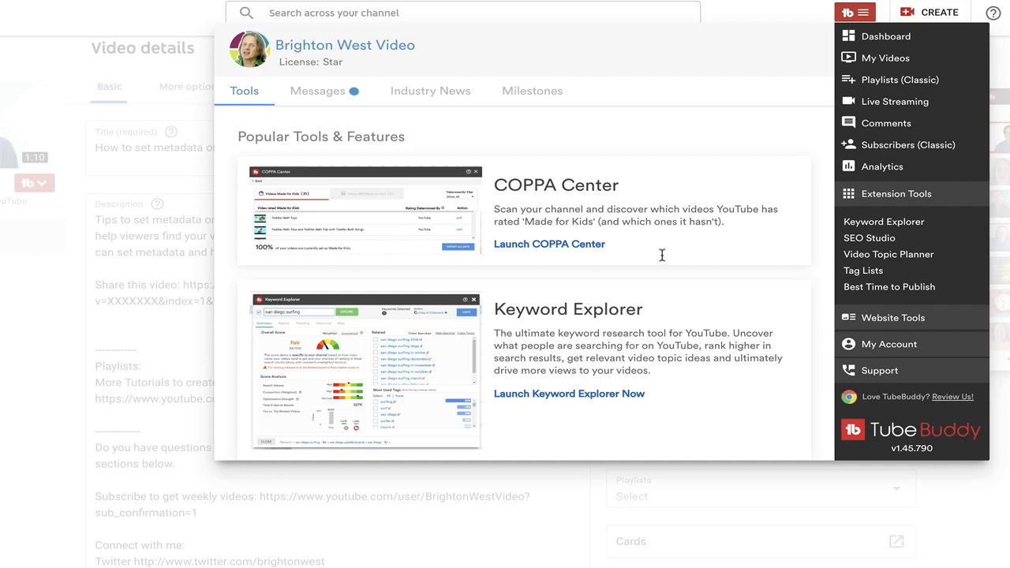
click(561, 393)
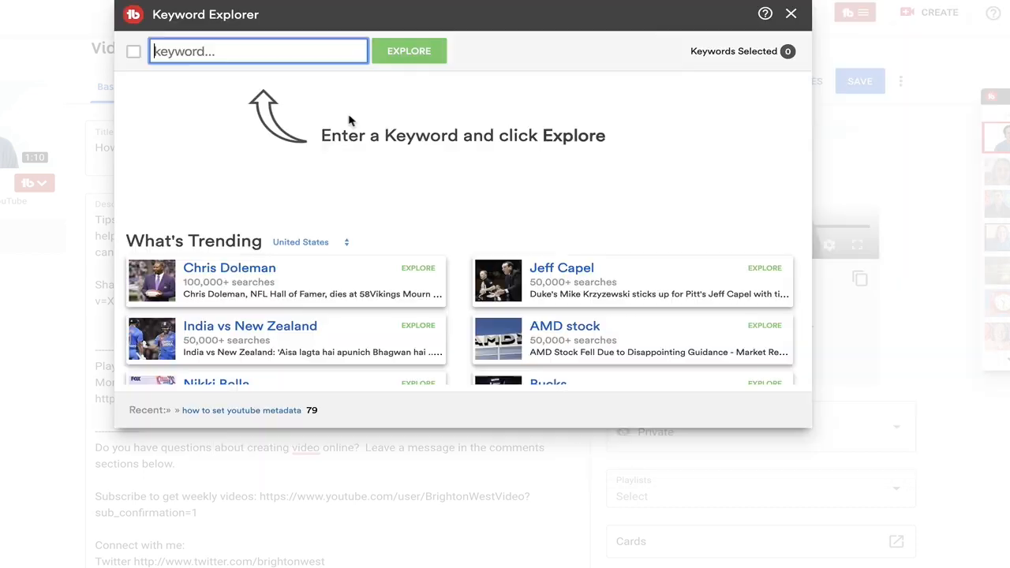
text(how to set met)
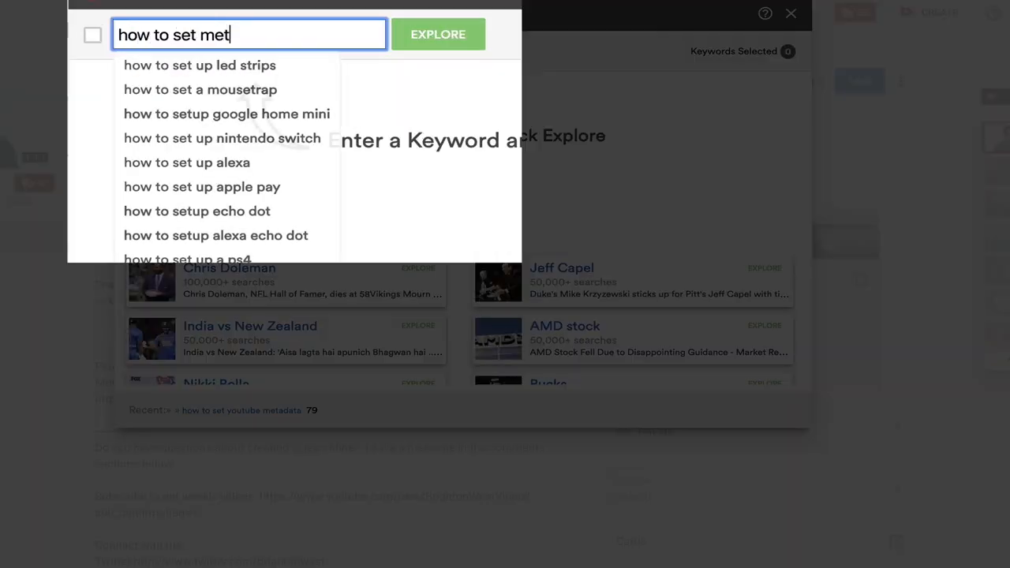
text(adata on youtube)
click(434, 35)
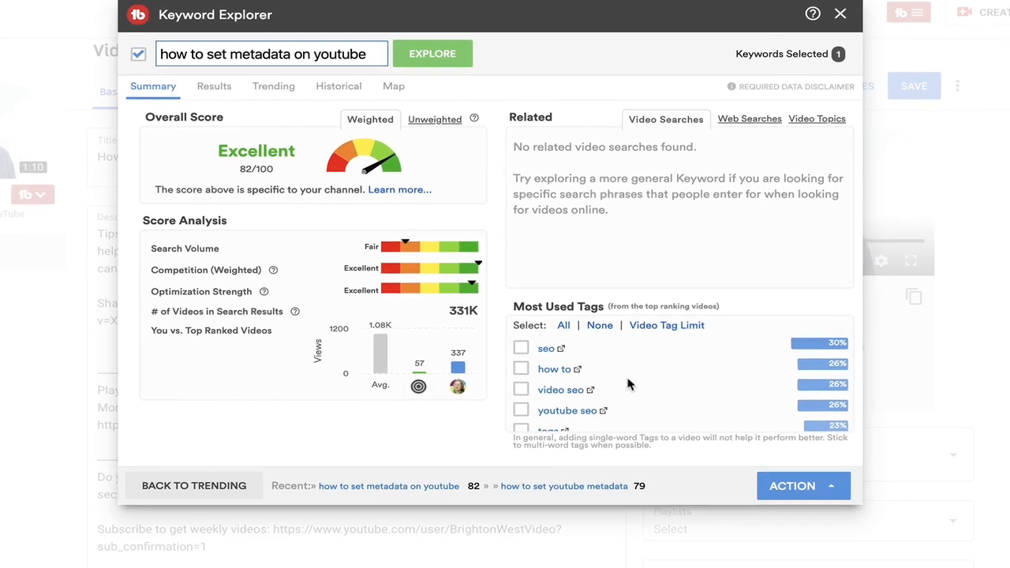
- Examine the most used tags from the top ranking videos for terms relevant to this video
scroll(630, 384, down, 2)
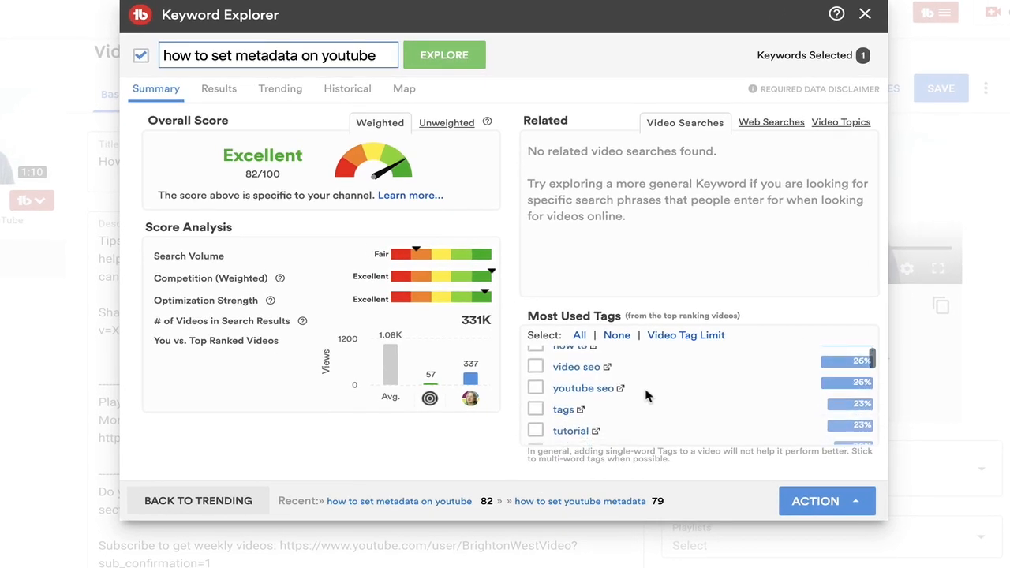
scroll(645, 396, down, 1)
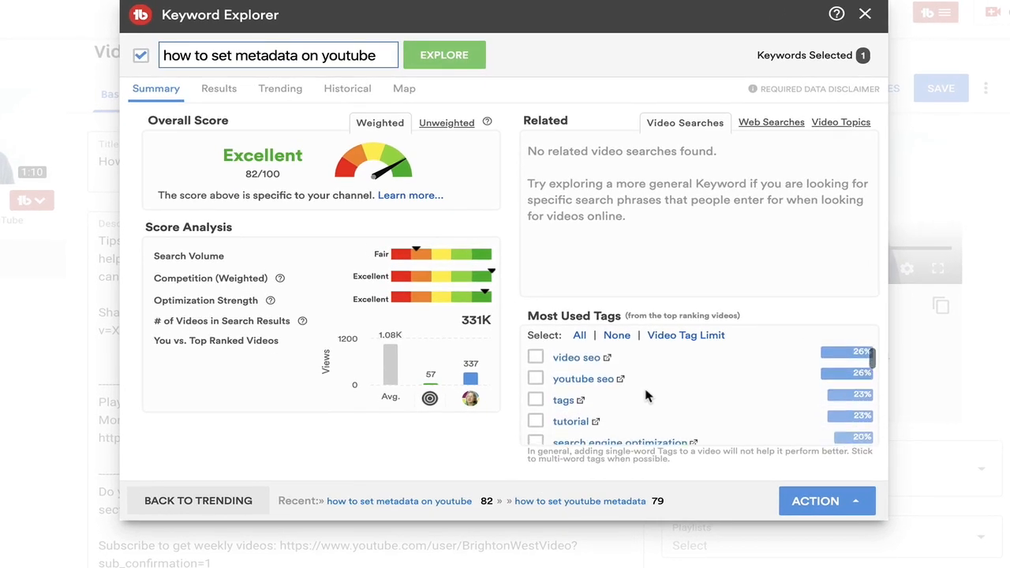
scroll(646, 395, up, 3)
scroll(646, 395, up, 2)
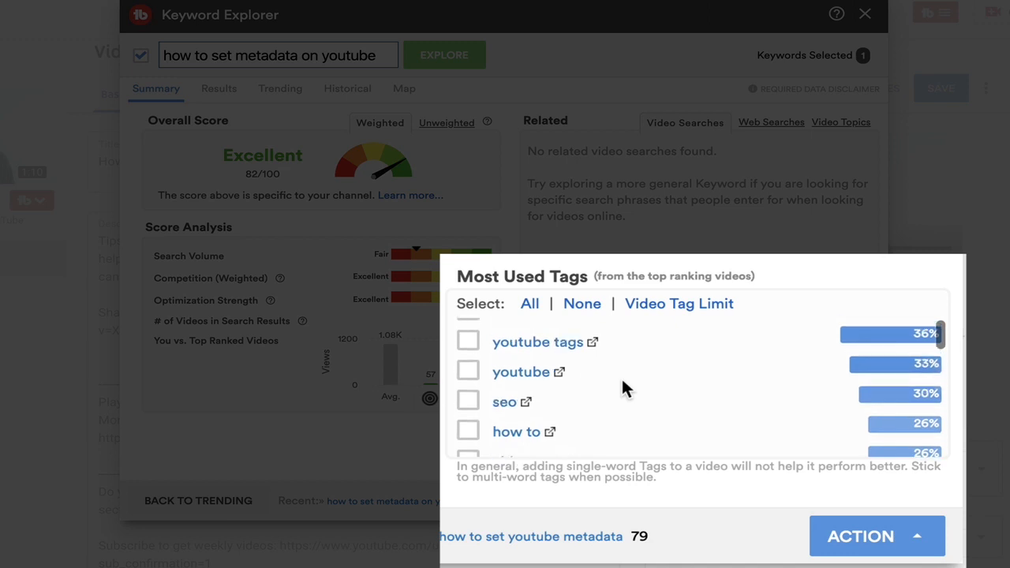
scroll(646, 395, up, 1)
scroll(623, 384, down, 5)
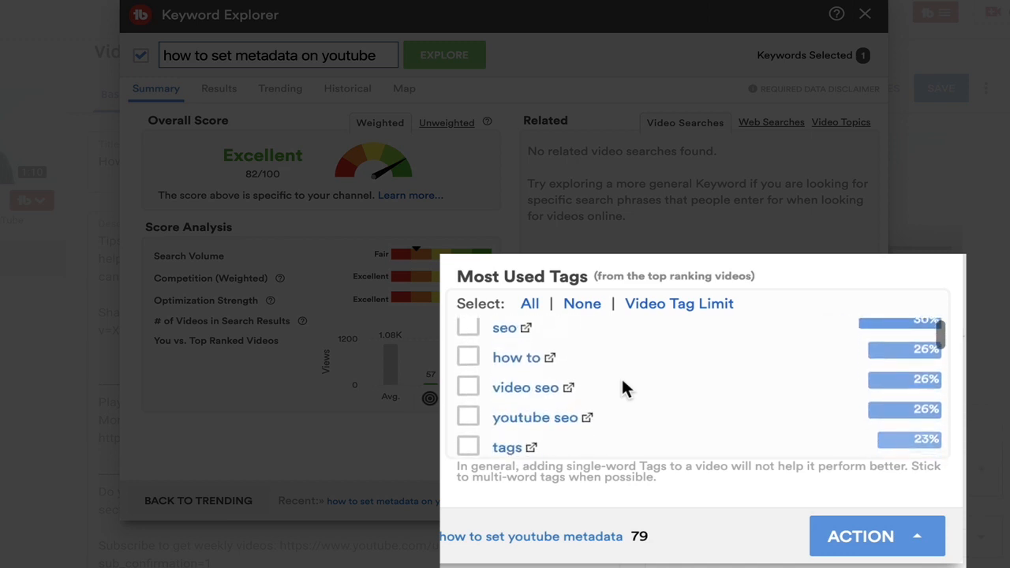
scroll(622, 387, down, 3)
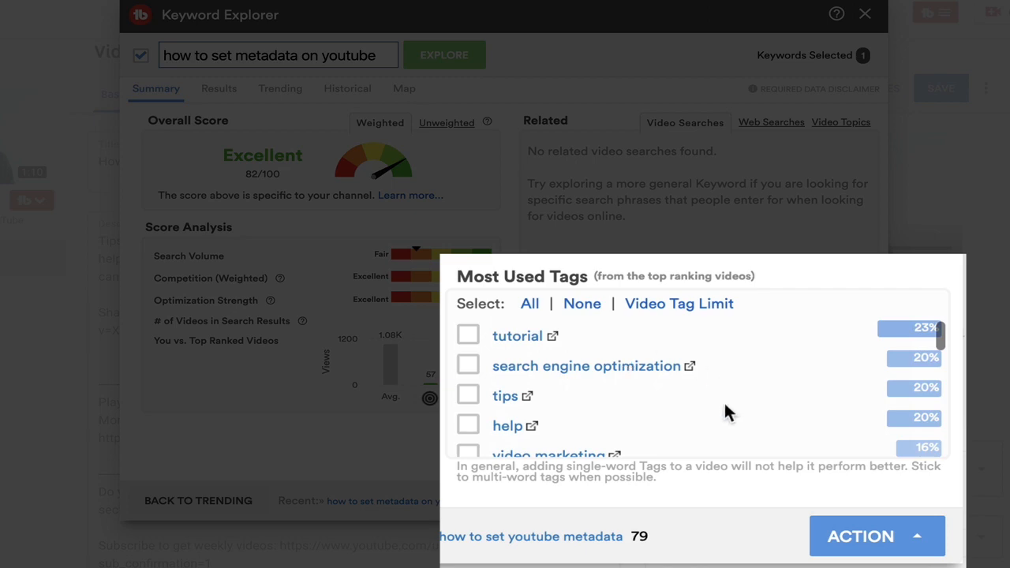
scroll(711, 395, down, 1)
scroll(713, 382, down, 1)
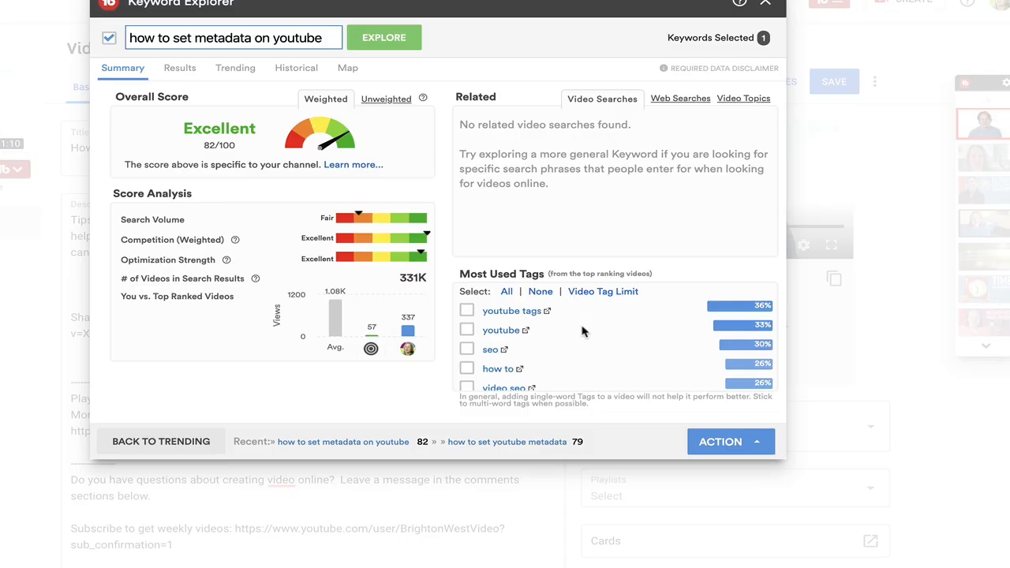
- Select the most used tags "youtube tags", "seo", "video seo", "tutorial" and "search engine optimization"
click(466, 310)
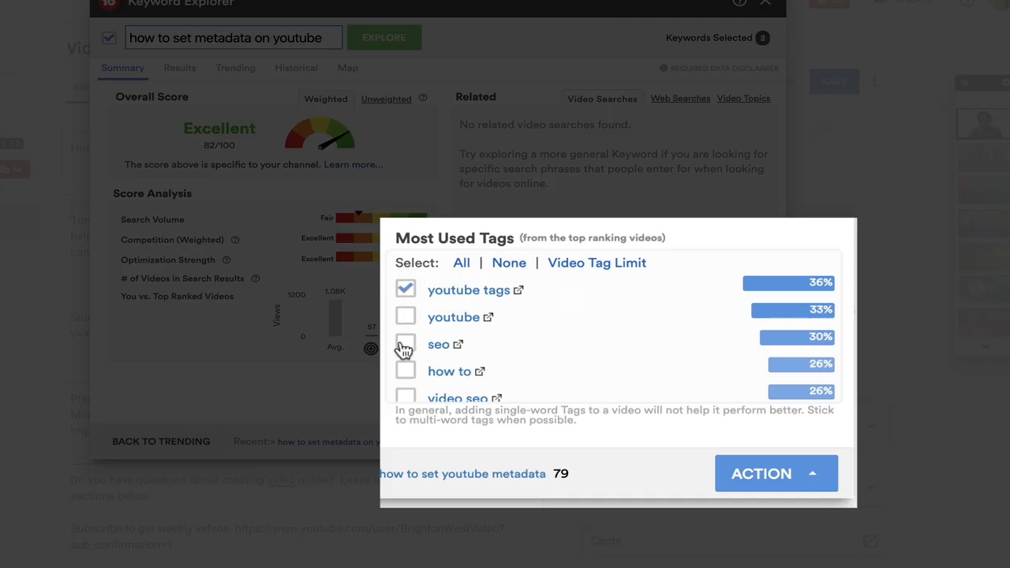
click(405, 347)
scroll(474, 339, down, 3)
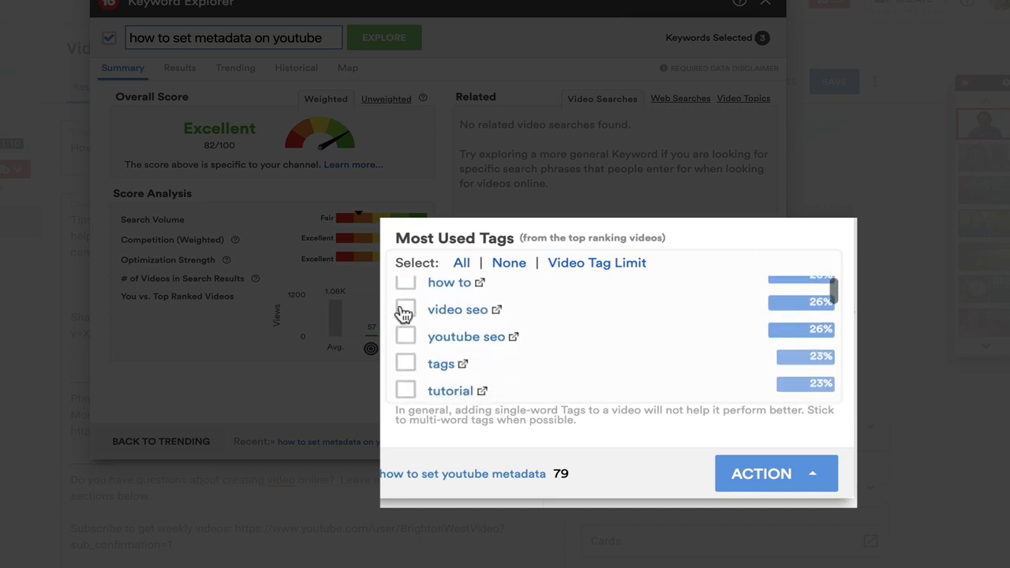
click(405, 311)
scroll(495, 359, down, 1)
scroll(473, 347, down, 1)
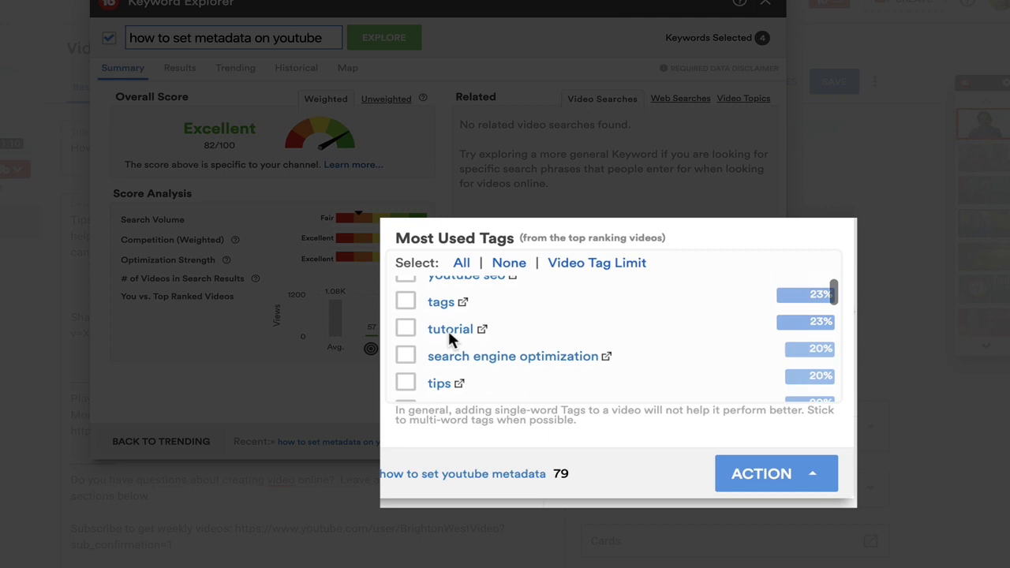
click(406, 330)
click(407, 362)
- Add "youtube tips", "youtube video seo", "get more views" and "video optimization" to the selected tags
scroll(520, 367, down, 5)
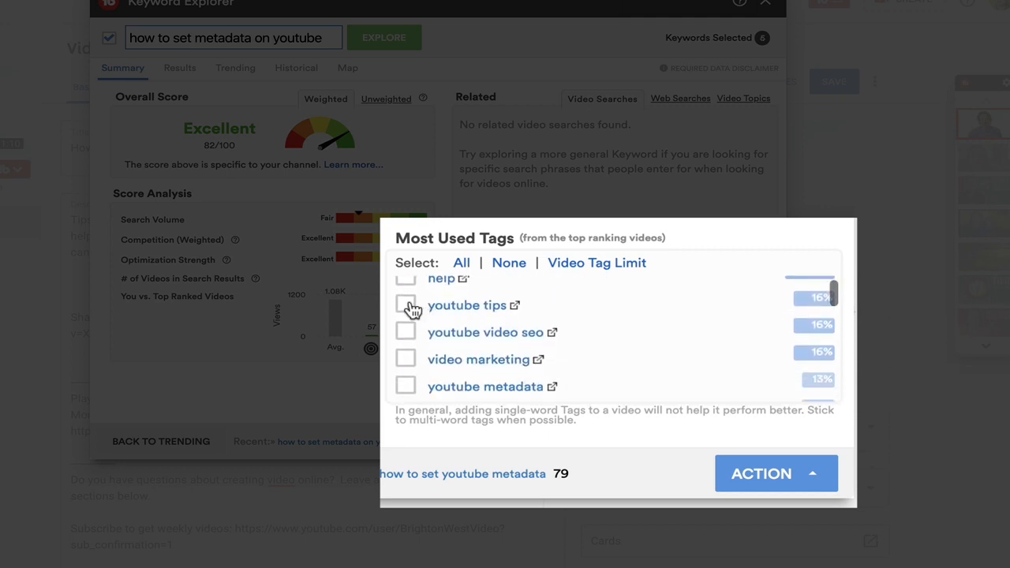
click(405, 304)
scroll(614, 312, down, 1)
click(405, 306)
scroll(637, 356, down, 7)
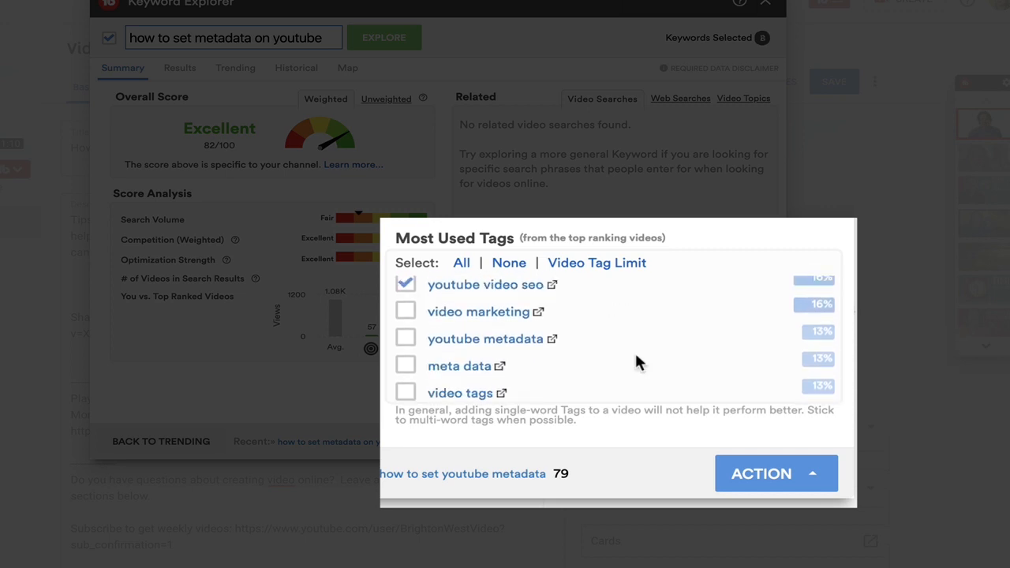
scroll(637, 361, down, 2)
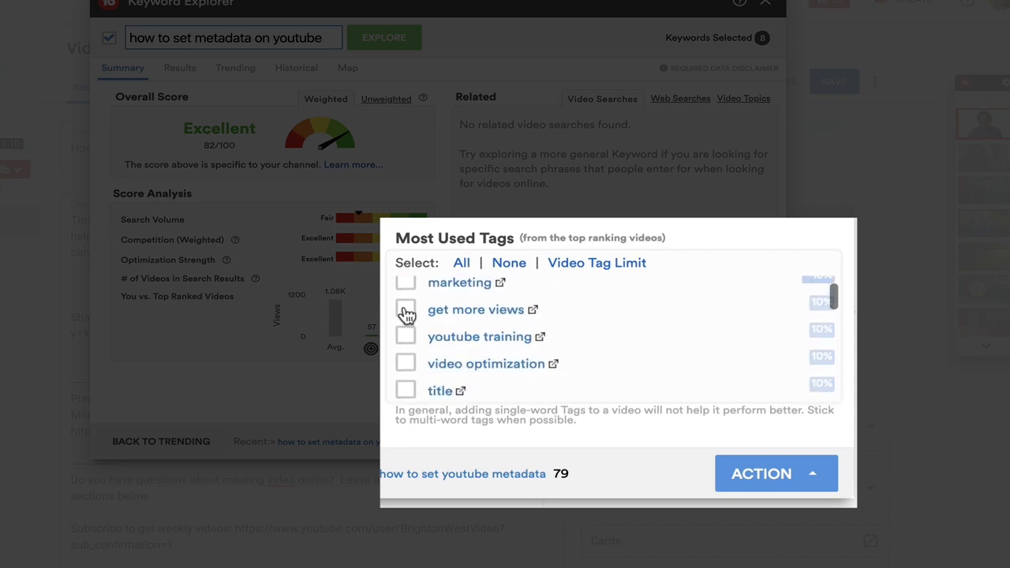
click(406, 309)
scroll(581, 338, down, 1)
click(406, 335)
scroll(575, 357, down, 1)
- Add "increase views" and "youtube seo tips" to the selected tags and check the rest of the list
scroll(575, 354, down, 6)
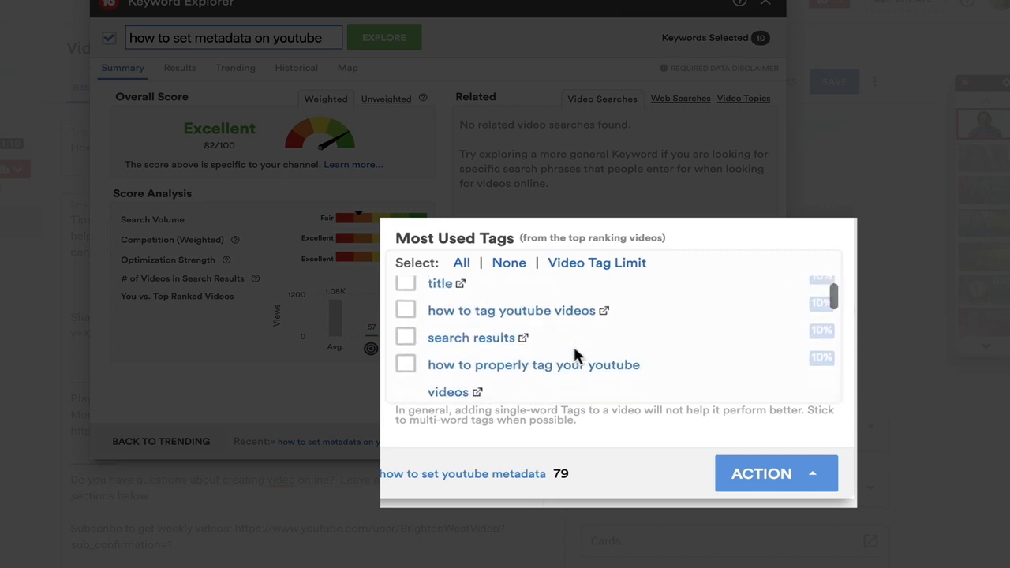
scroll(573, 344, down, 1)
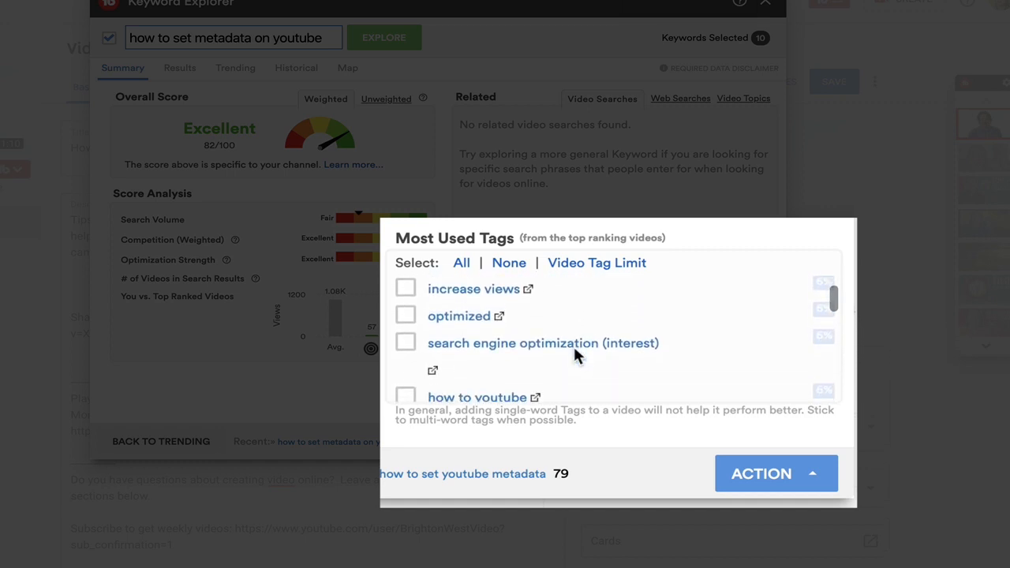
click(406, 288)
scroll(605, 319, down, 4)
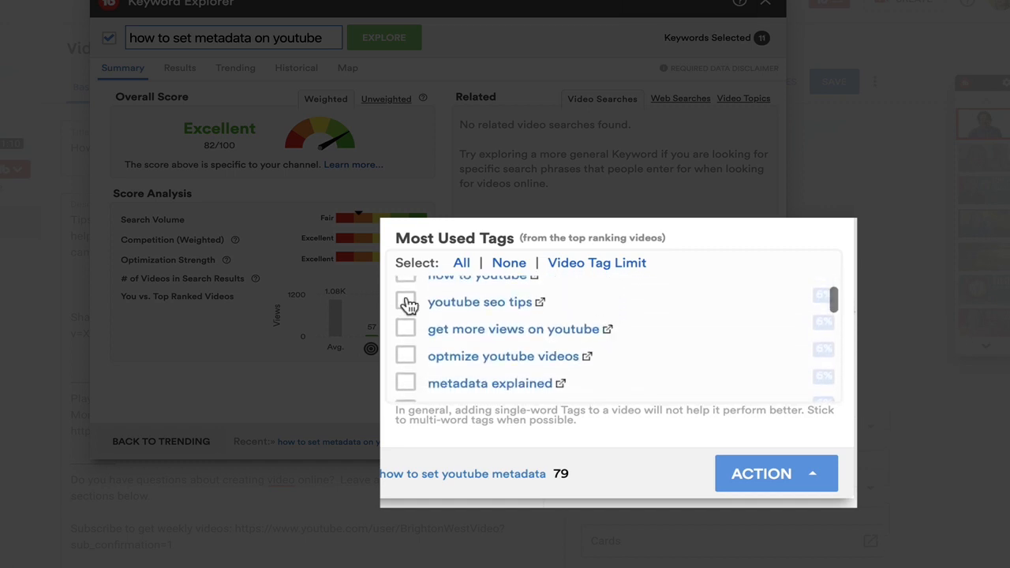
click(406, 303)
scroll(690, 334, down, 4)
scroll(689, 330, down, 15)
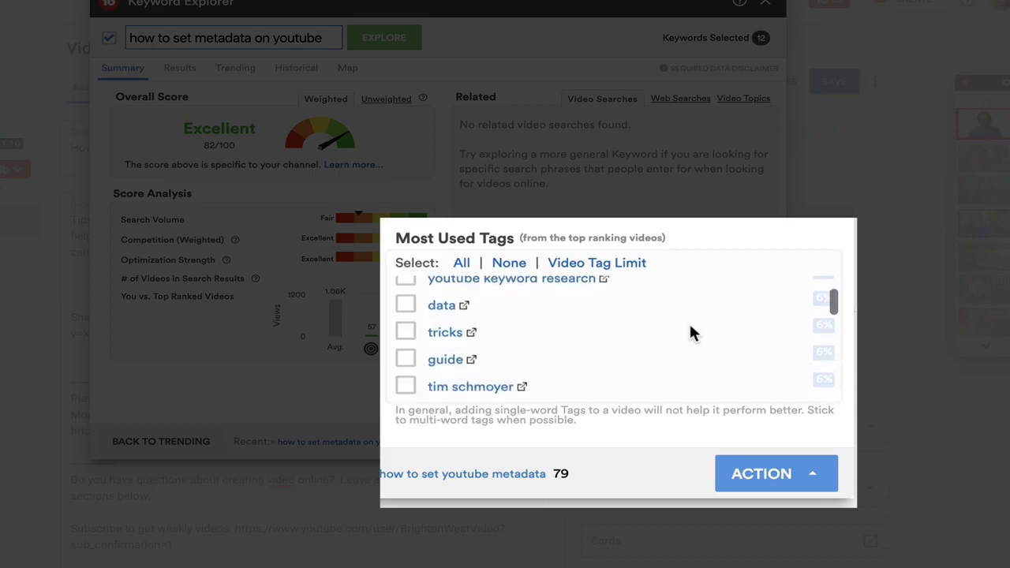
scroll(669, 356, up, 20)
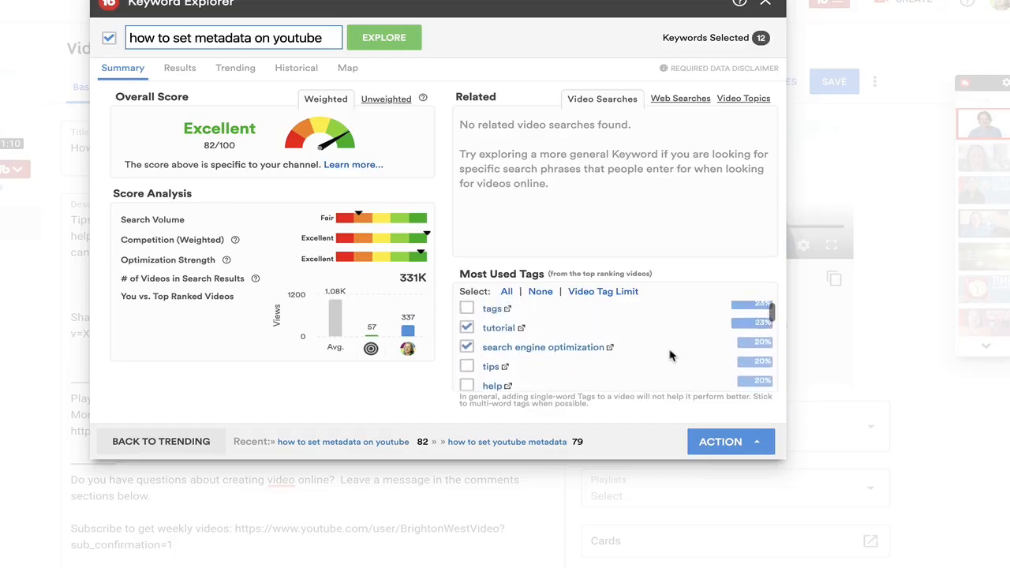
- Copy the selected keywords to the clipboard and paste them into the description between the opening paragraph and the share link
click(742, 441)
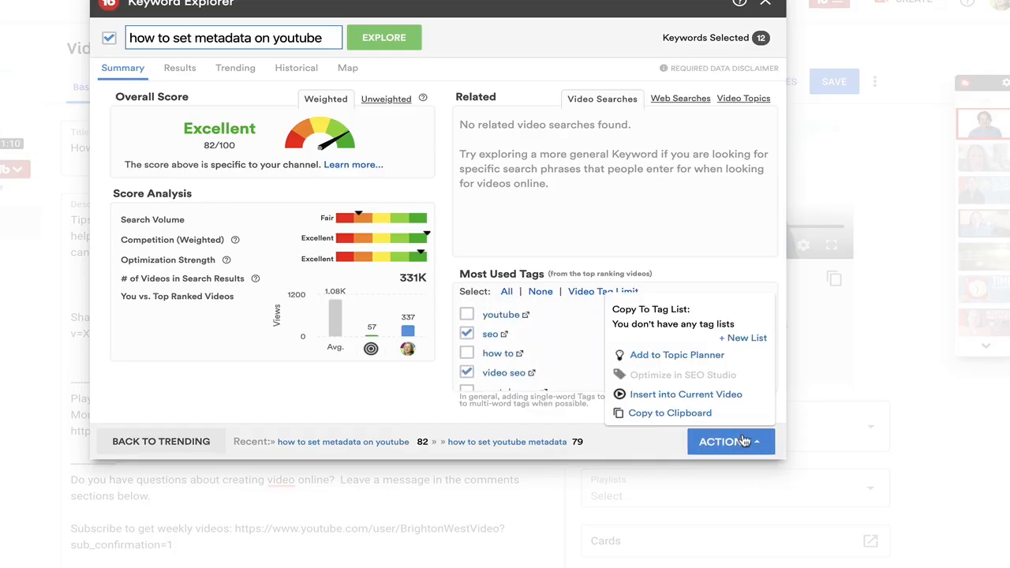
click(695, 415)
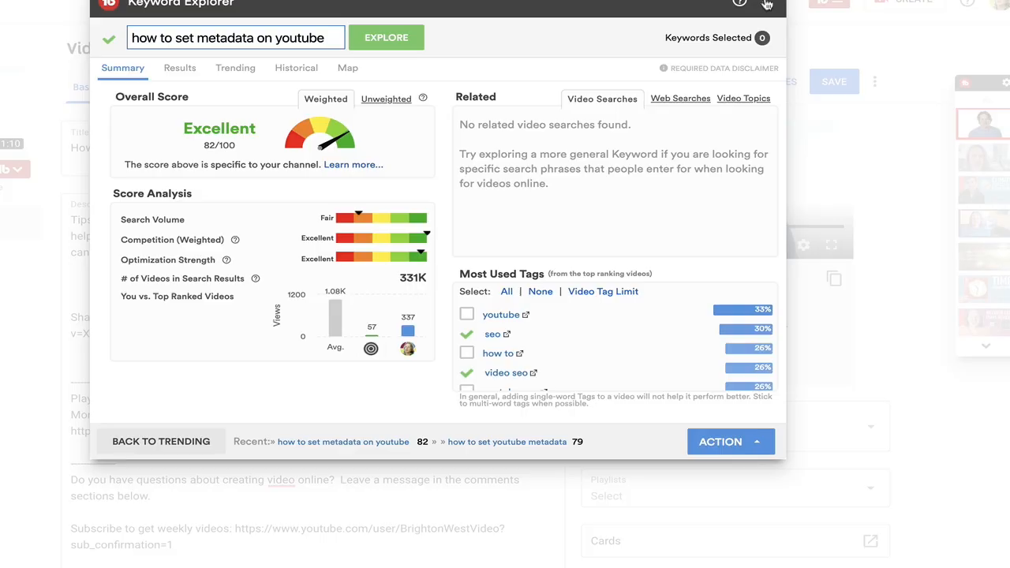
click(766, 4)
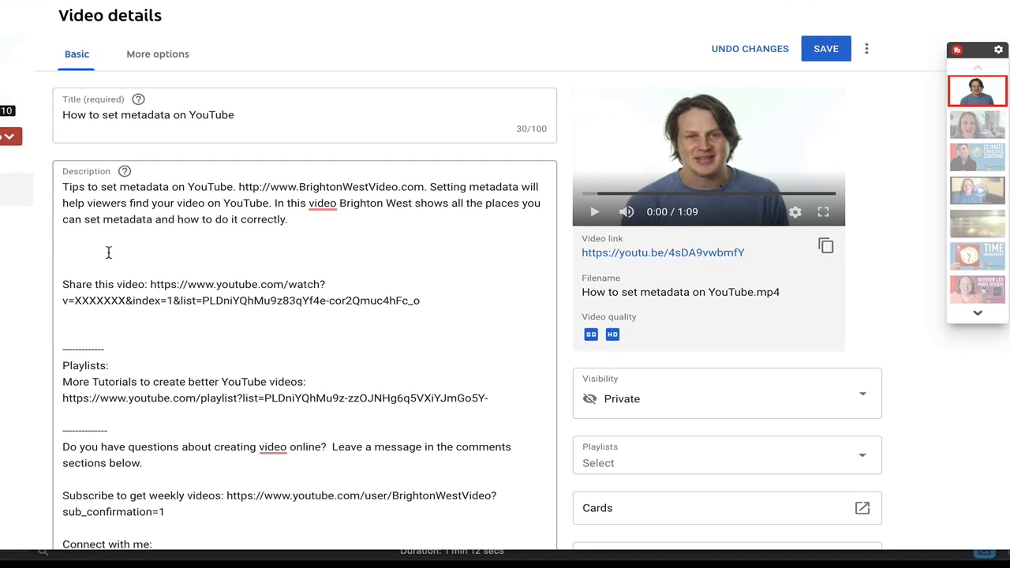
click(97, 255)
key(ctrl+v)
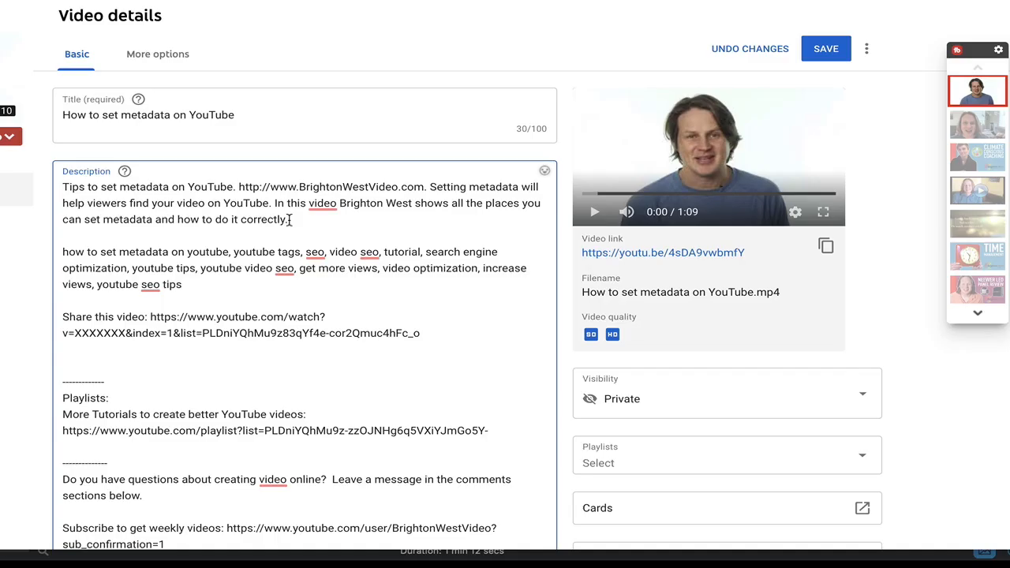
- In the description's opening paragraph, add "by using SEO" after "find your video on YouTube" and replace "video" with "tutorial" in "In this video"
click(270, 203)
text(by )
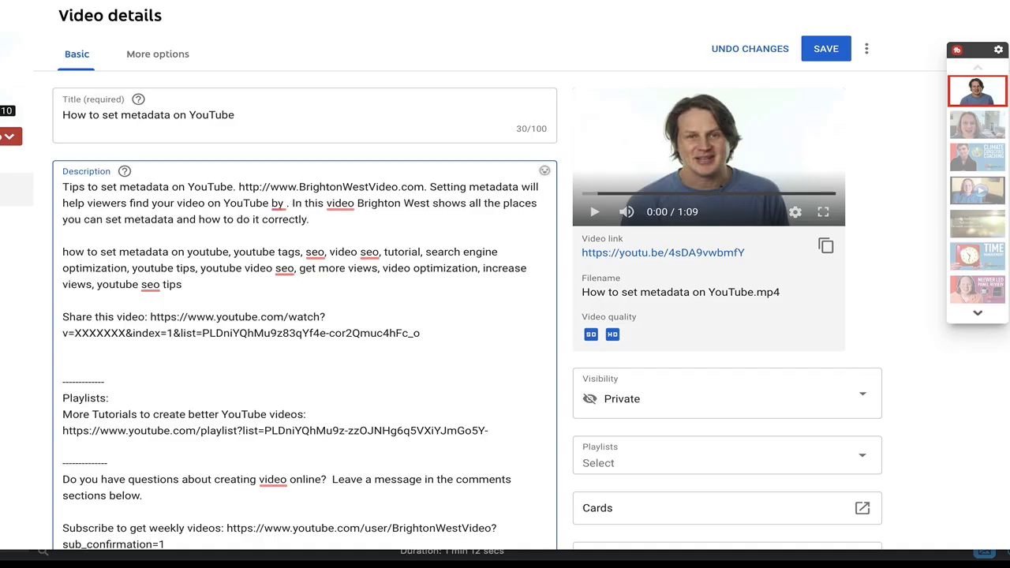
text(using SEO)
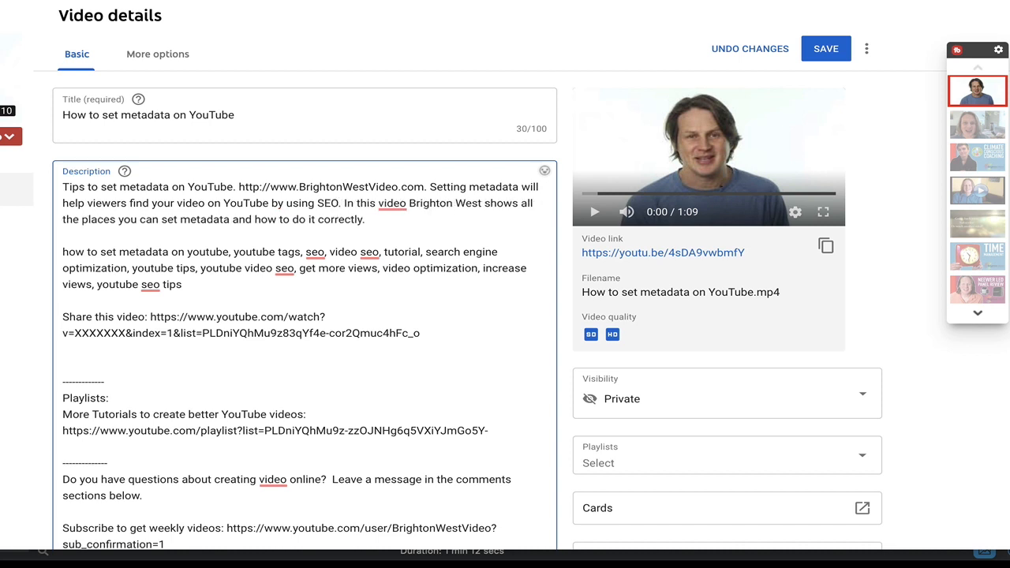
drag(410, 204, 378, 202)
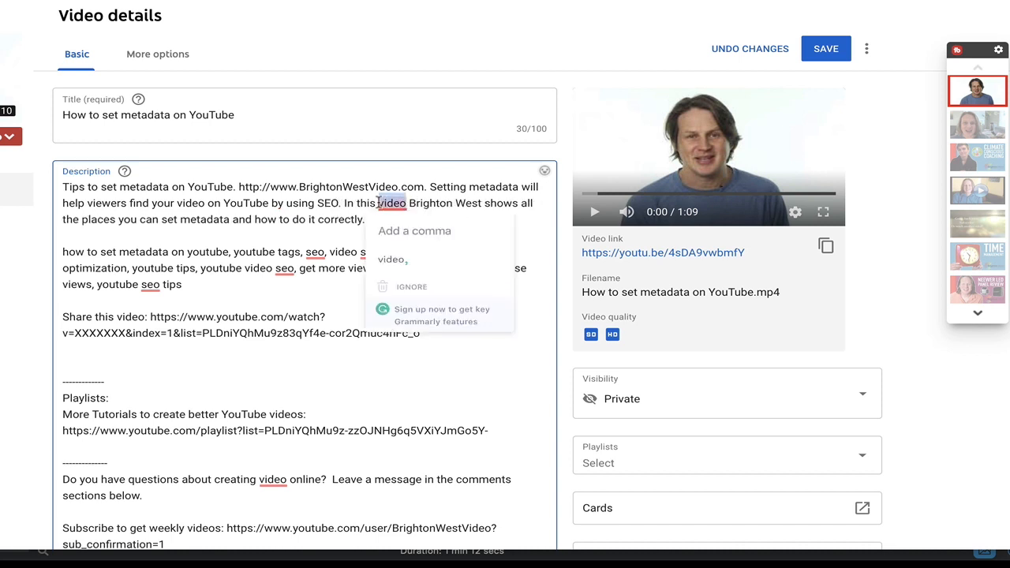
text(tutorial)
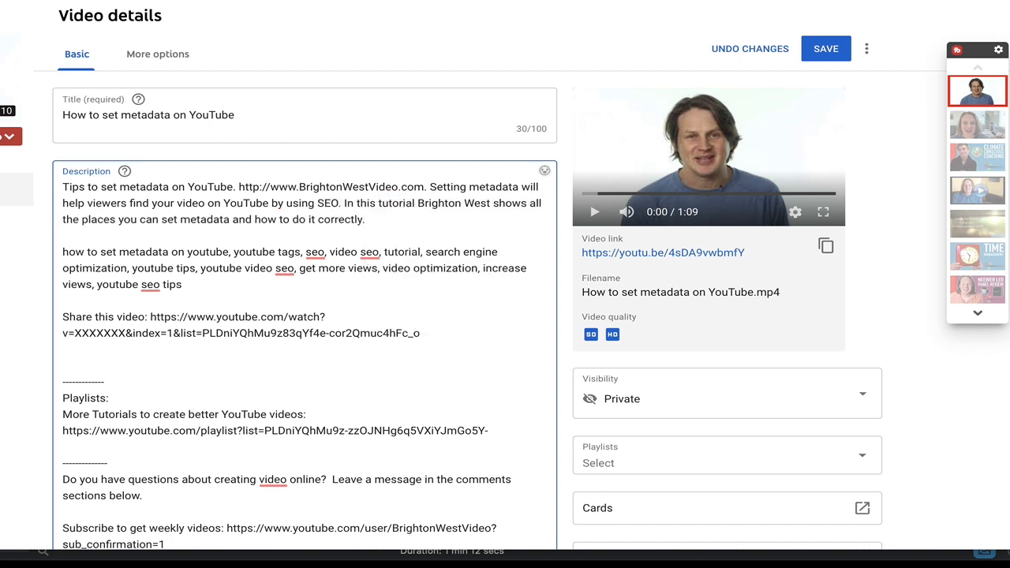
- Replace "and how to do it correctly." with "to optimize search engine optimization so that you can get more views."
drag(366, 221, 233, 221)
text(to optimize search engine )
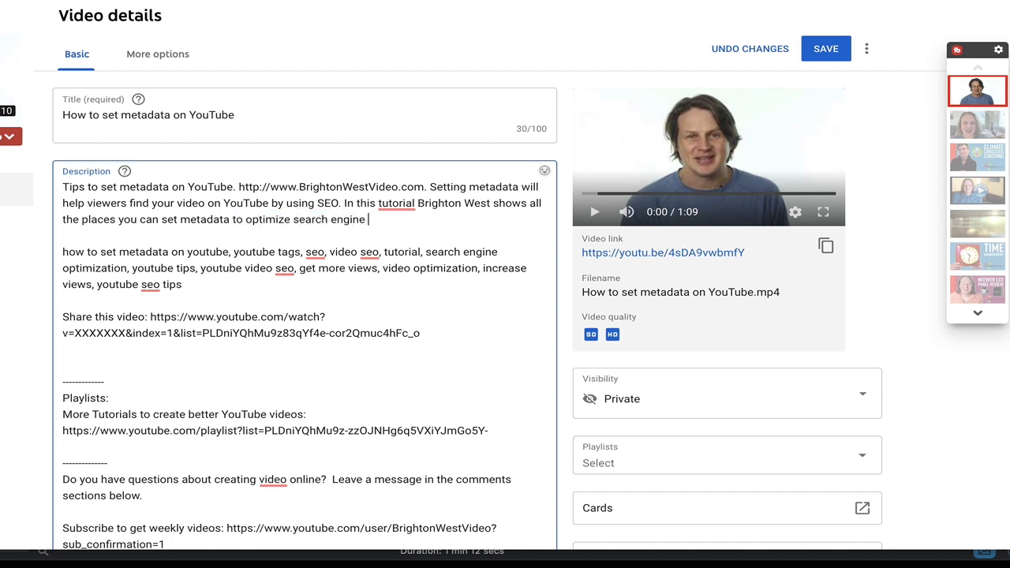
text(optimization so that you can get more views.)
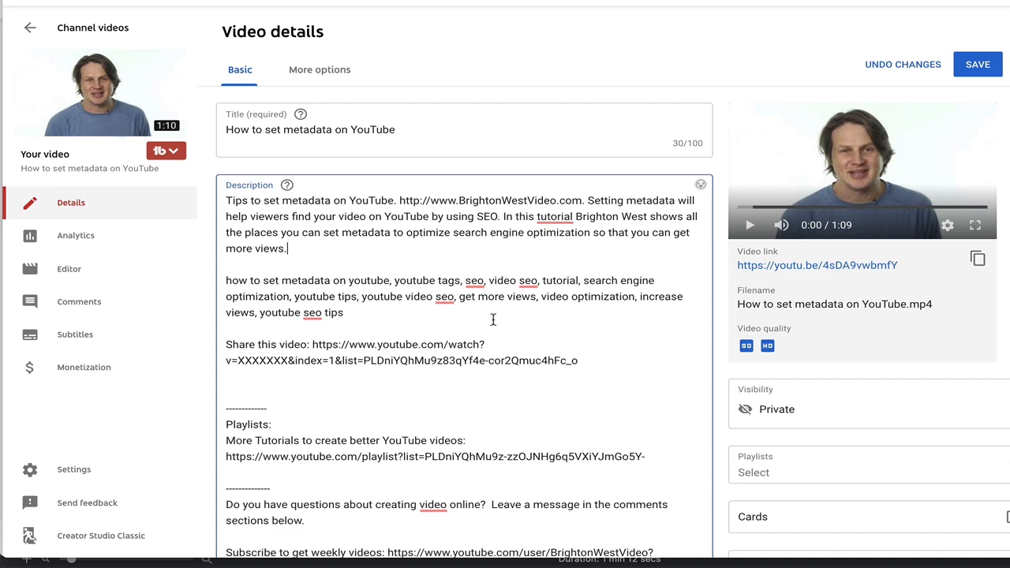
- Replace the XXXXXXX placeholder in the description's share link with the video's ID, 4sDA9vwbmfY, copied from the video link
scroll(591, 325, down, 4)
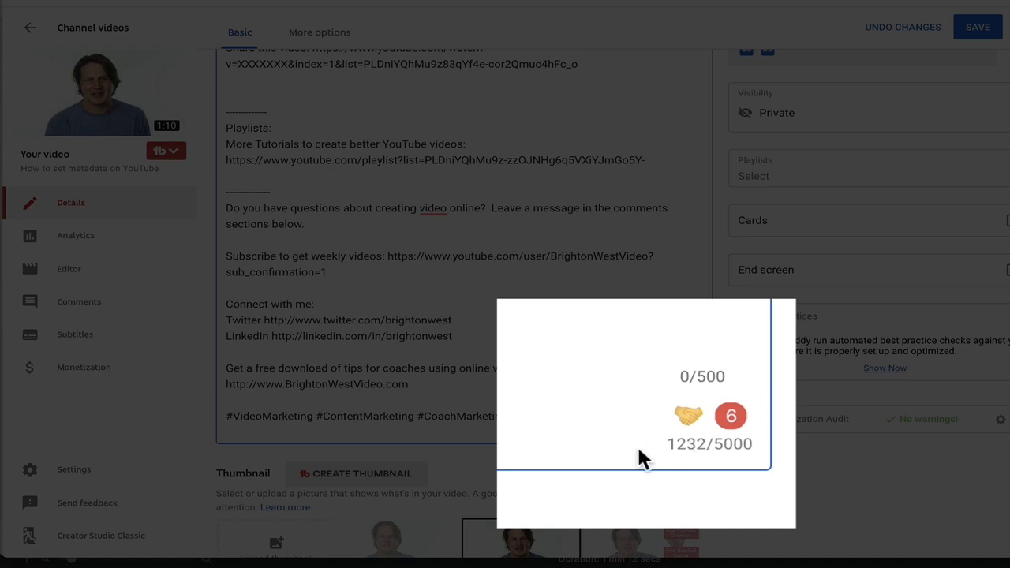
scroll(588, 205, up, 3)
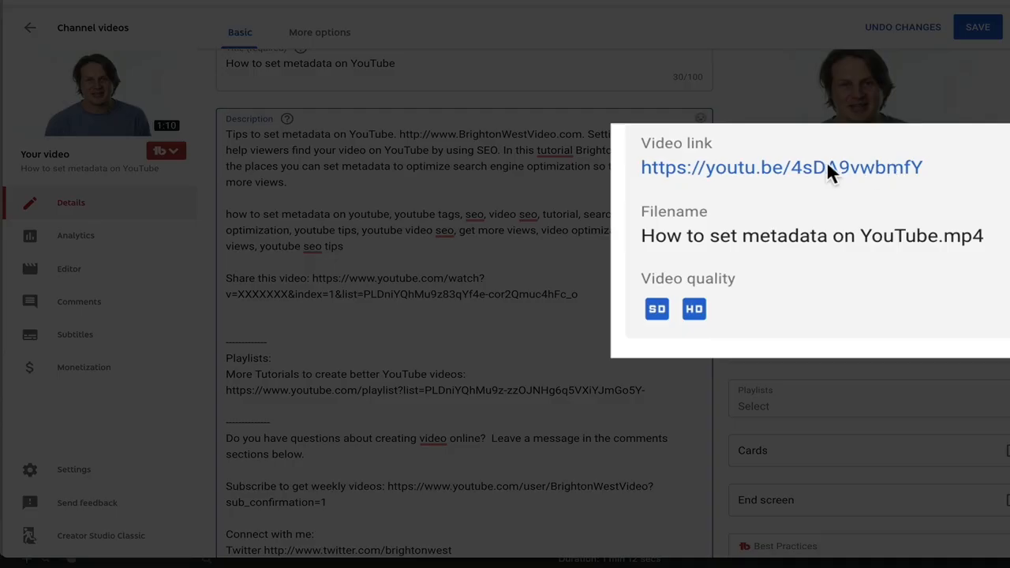
double_click(824, 199)
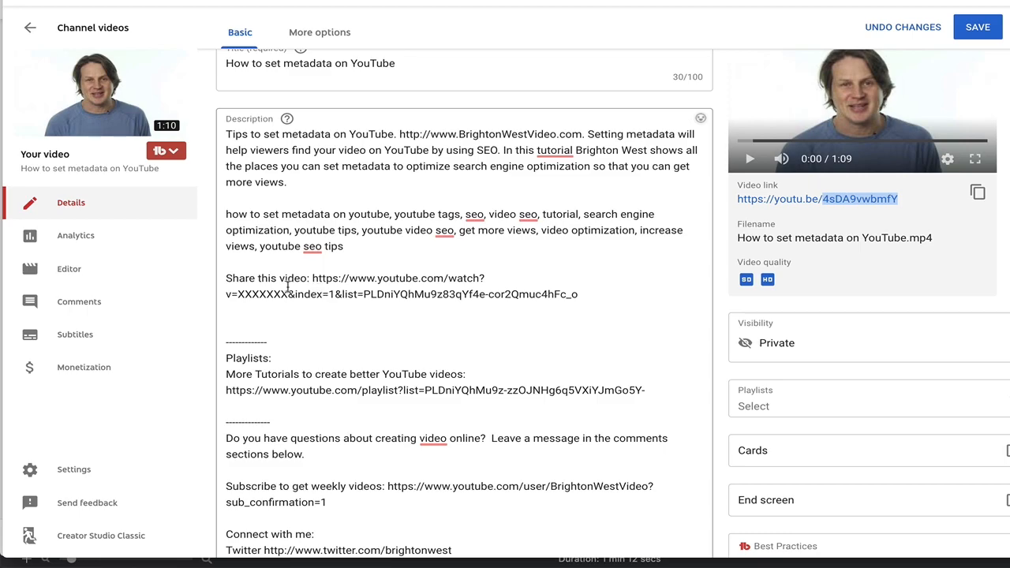
drag(287, 294, 237, 294)
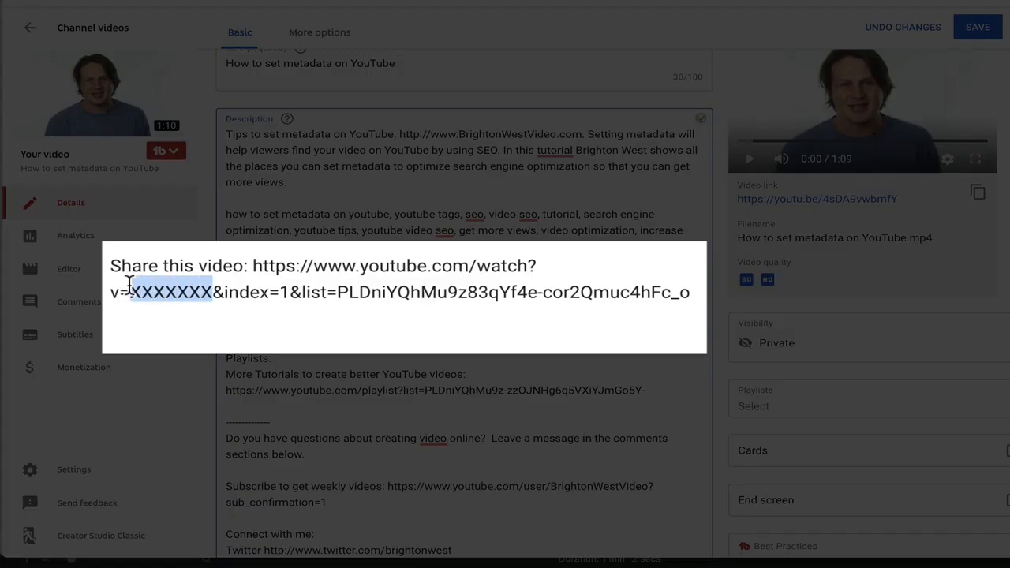
key(ctrl+v)
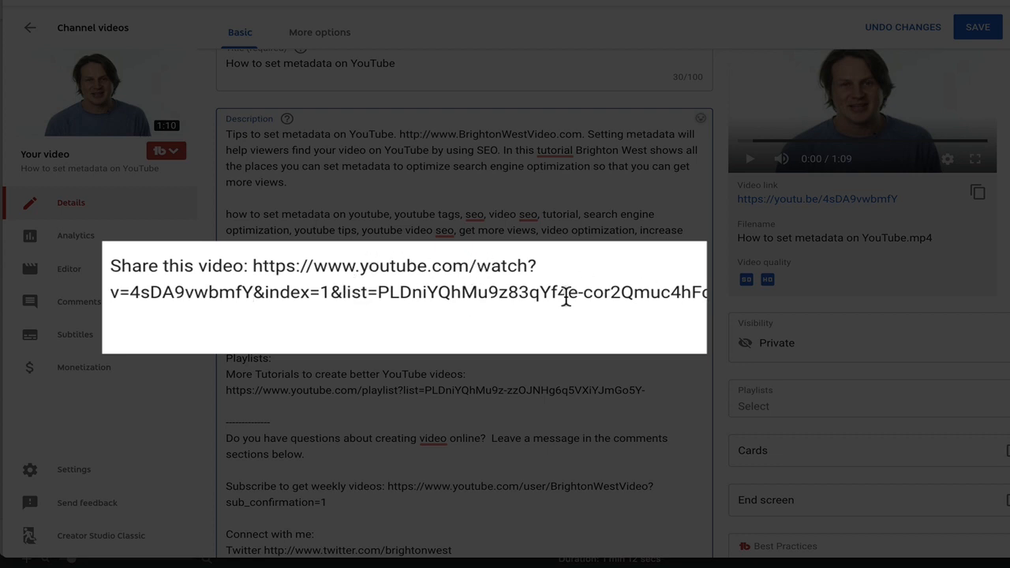
- Review the rest of the description: the playlist link, comment invitation, subscribe link, social links, free download offer and hashtags
scroll(559, 305, down, 1)
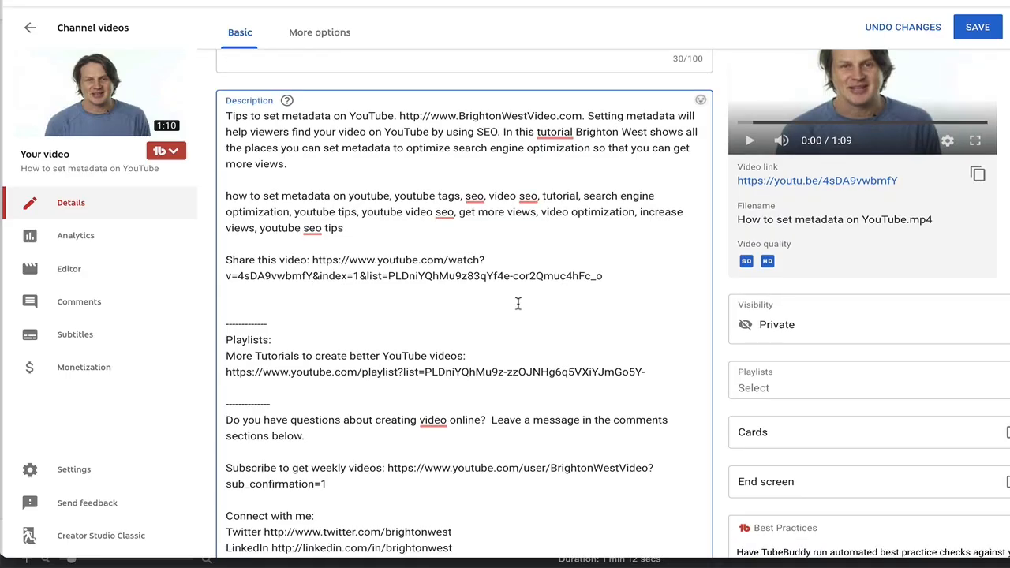
scroll(394, 309, down, 2)
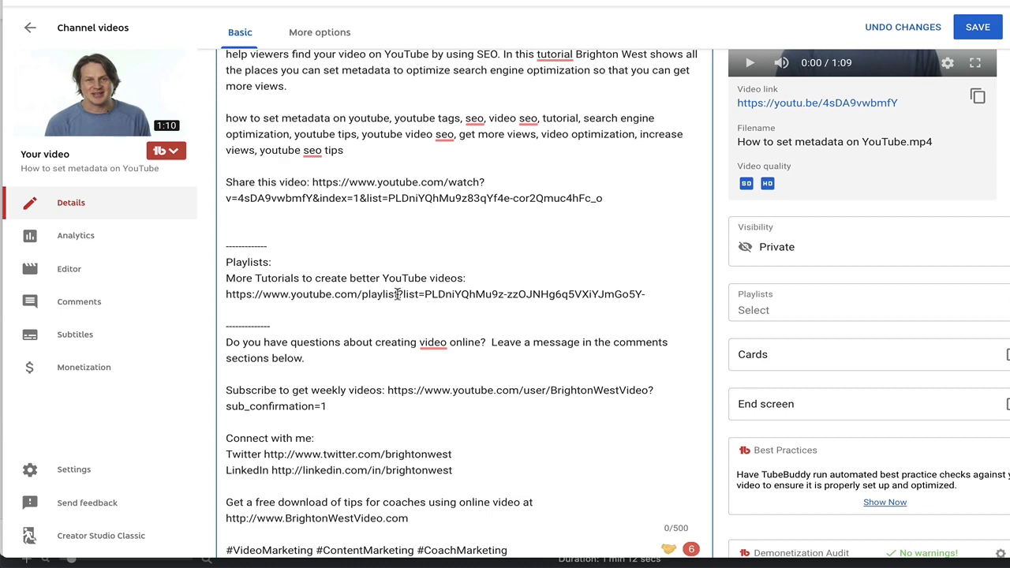
scroll(517, 324, down, 1)
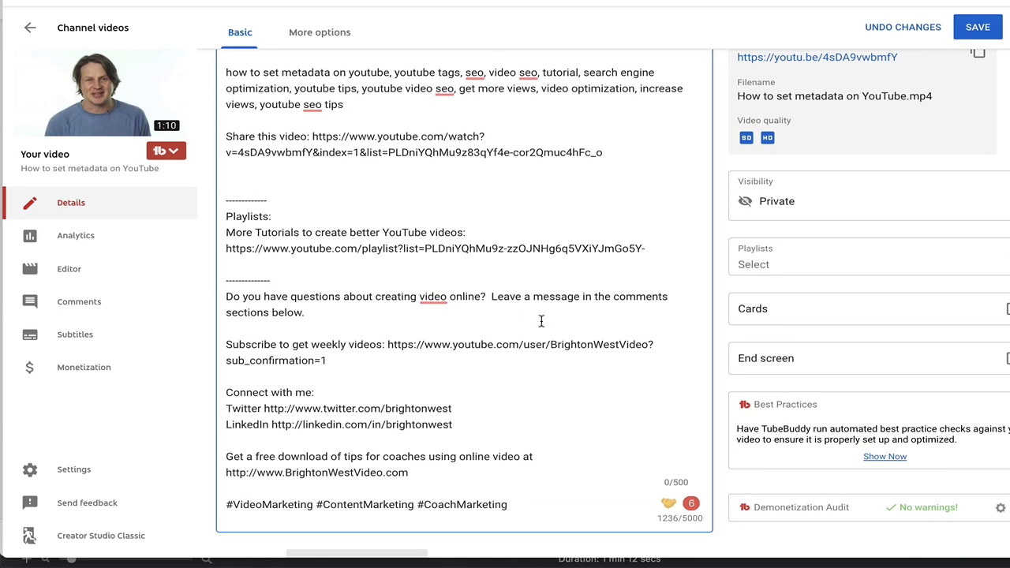
scroll(542, 321, down, 2)
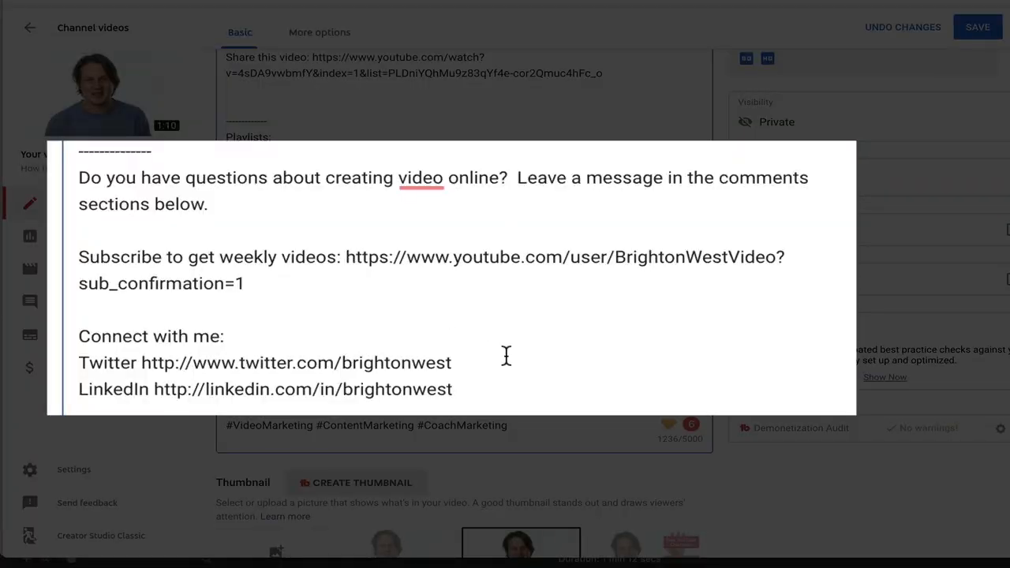
scroll(505, 355, down, 1)
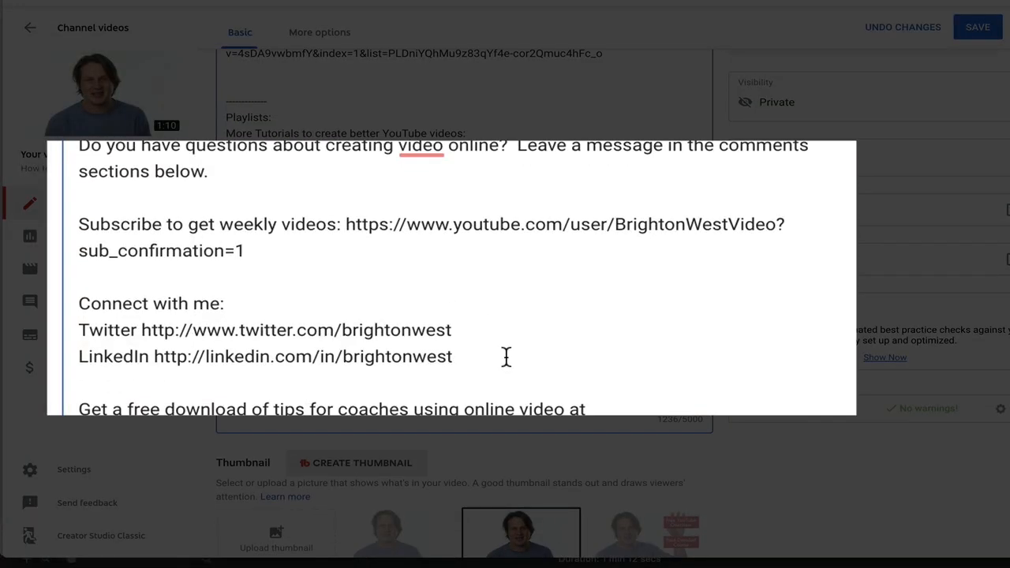
scroll(507, 371, down, 2)
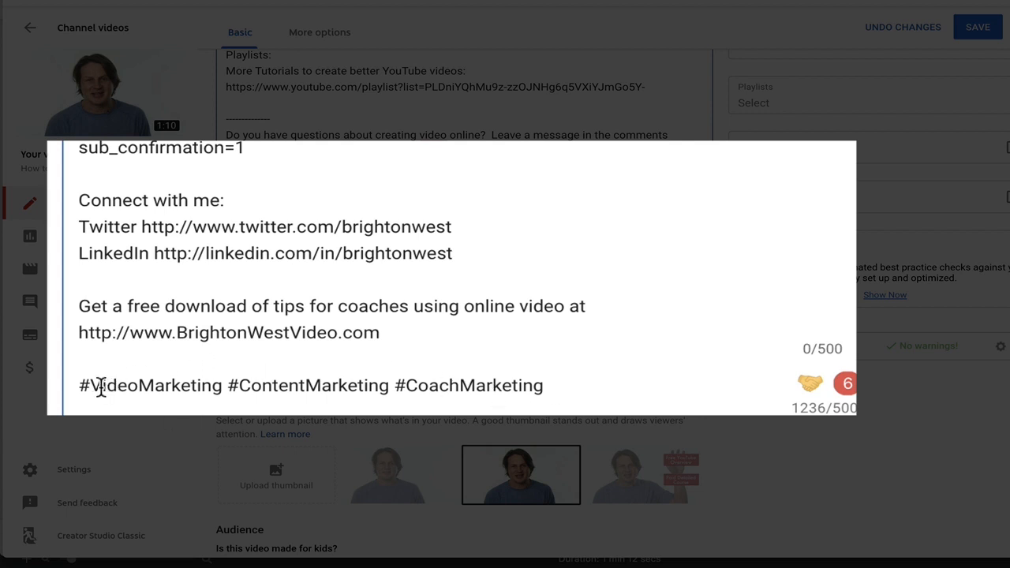
click(577, 387)
scroll(582, 385, down, 1)
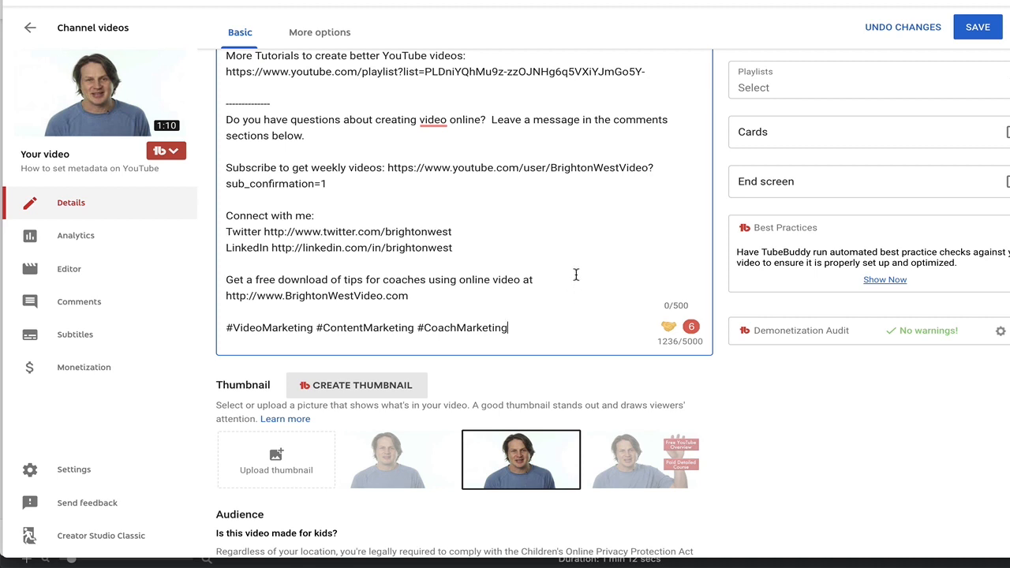
- Start a custom thumbnail in the thumbnail generator, using the video's still frame at 0:01 as its background
scroll(731, 420, down, 1)
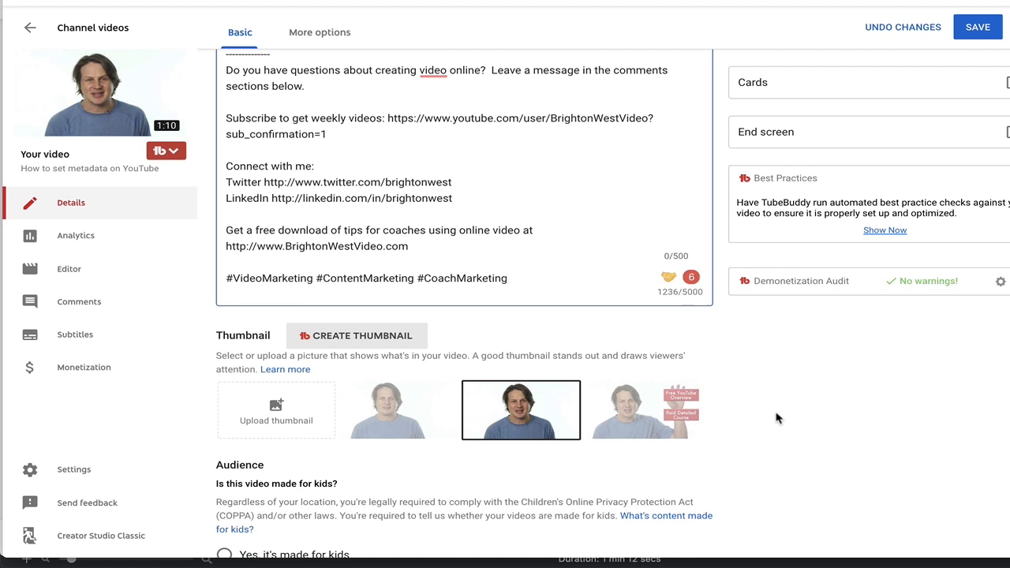
scroll(776, 419, down, 1)
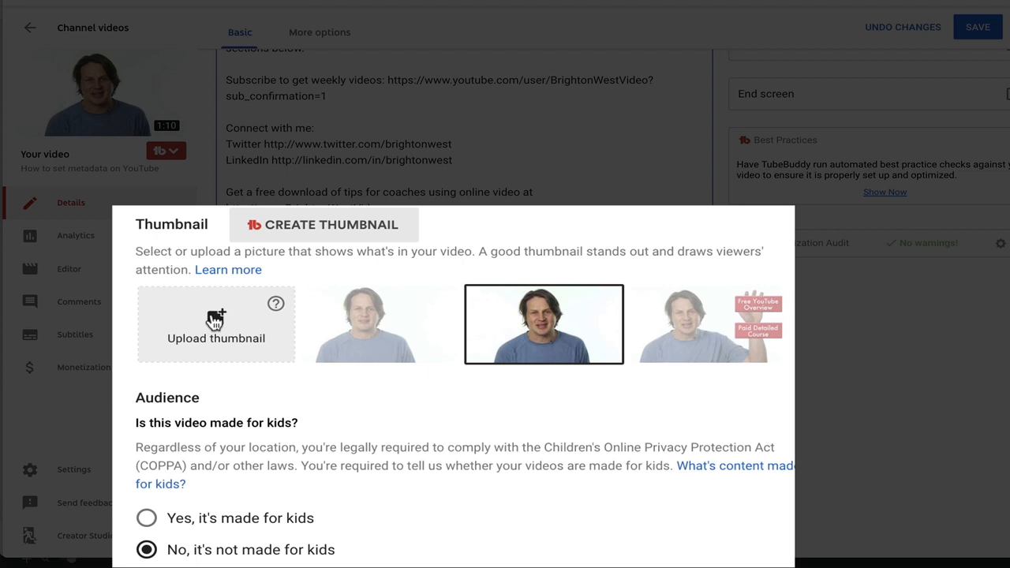
click(293, 230)
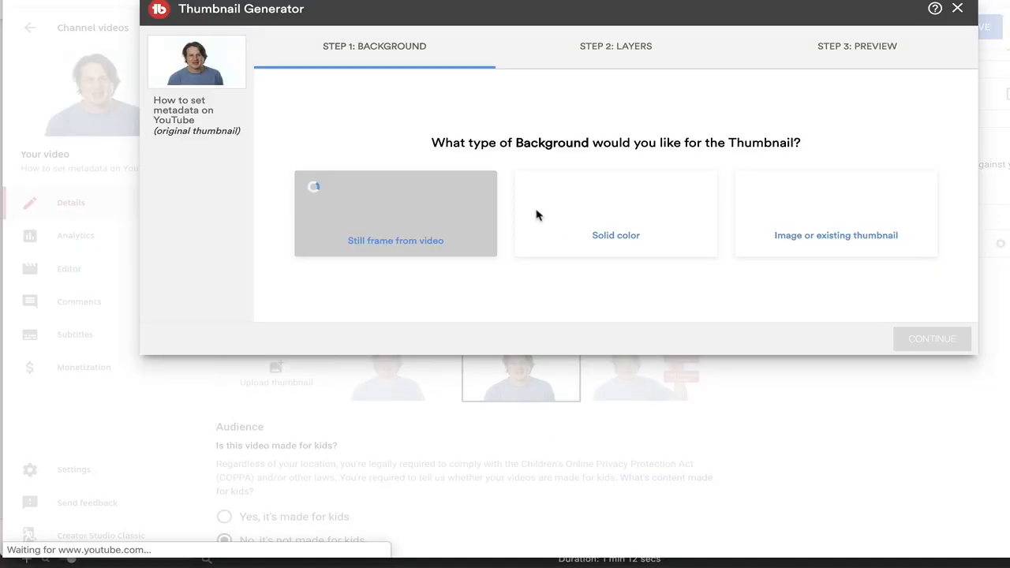
click(392, 207)
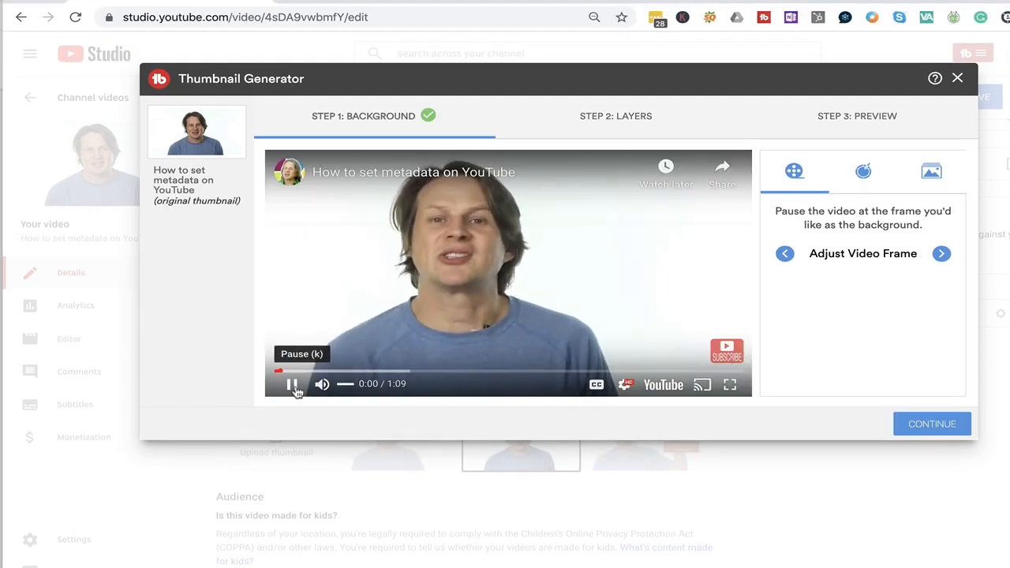
click(293, 386)
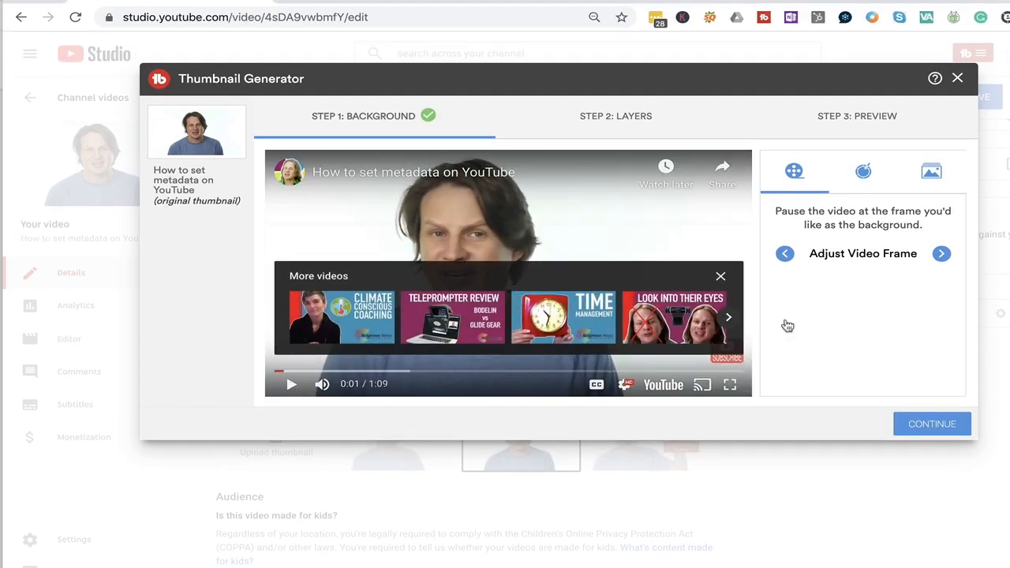
click(722, 276)
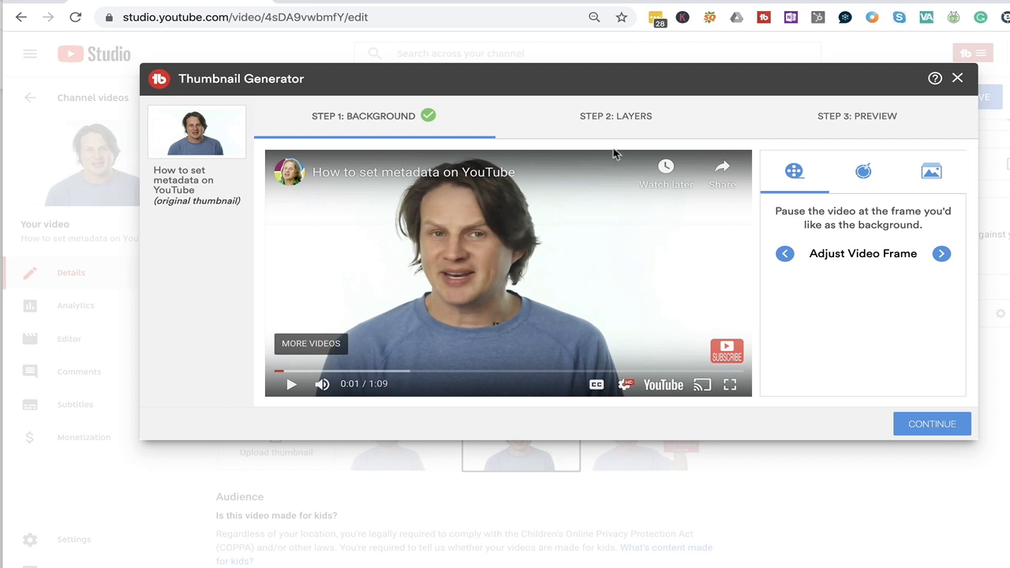
click(921, 436)
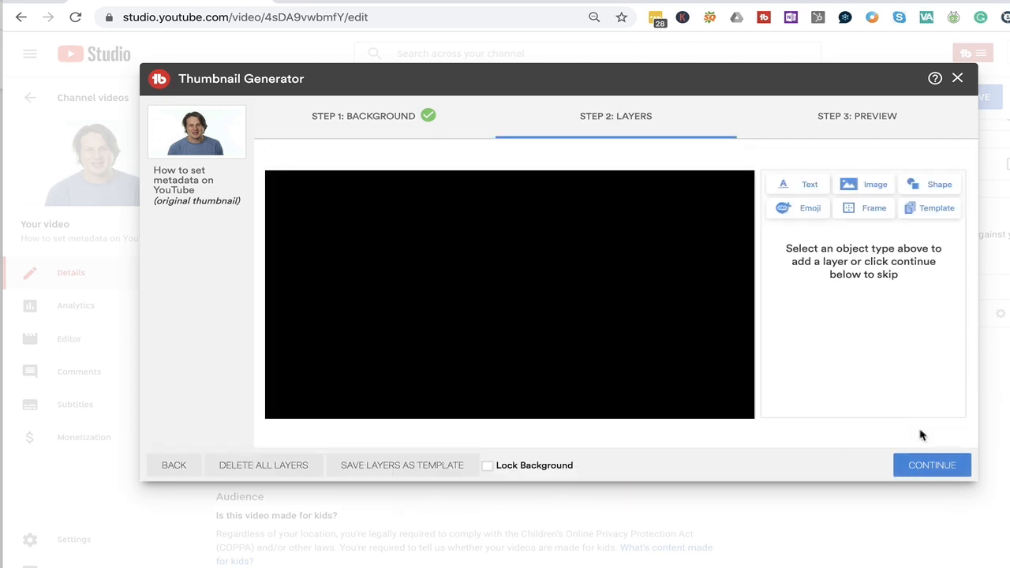
- Add a text layer reading "Metadata on youtube" to the thumbnail
click(801, 183)
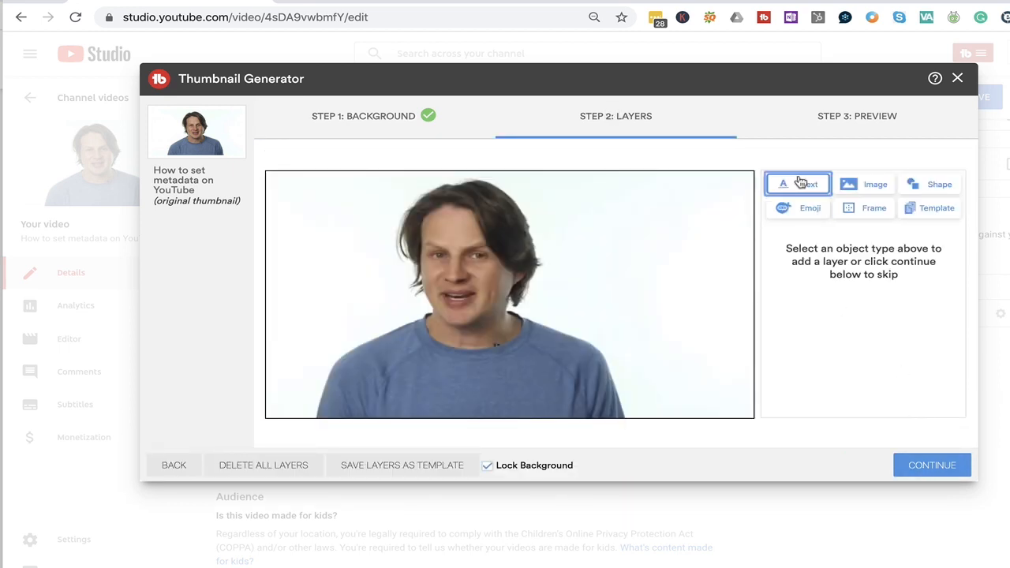
drag(874, 248, 771, 248)
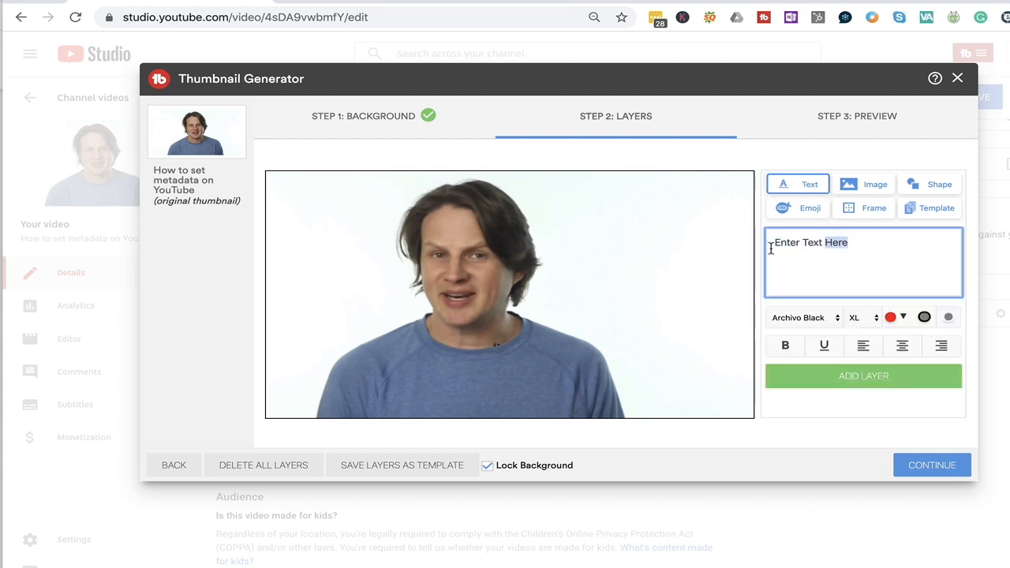
text(Metadata on youtube)
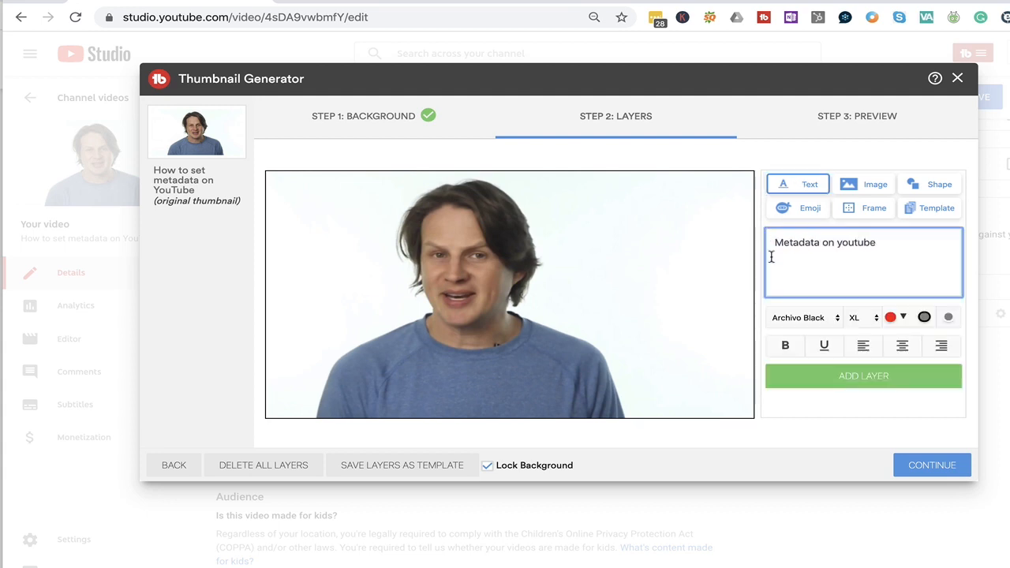
click(866, 376)
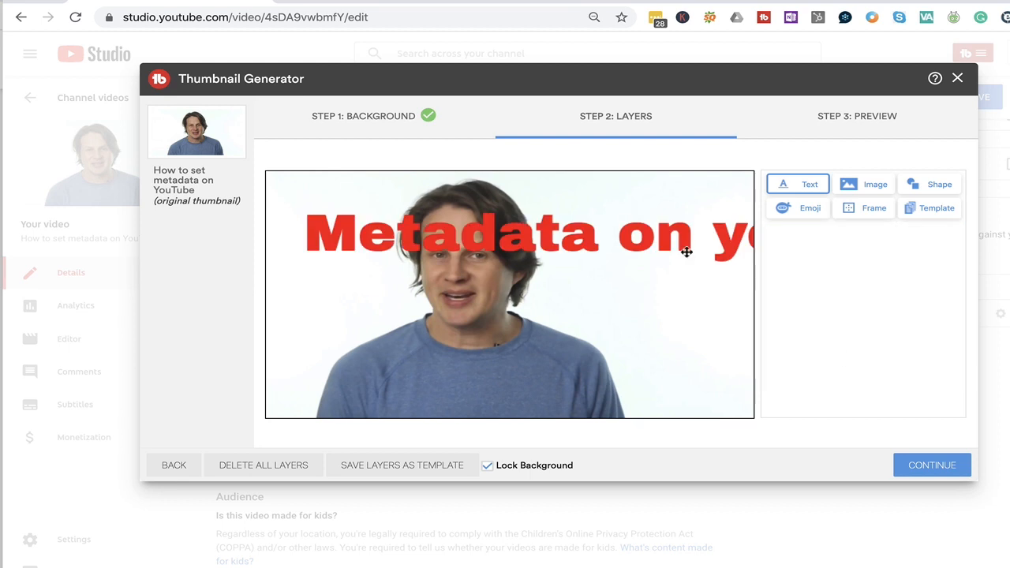
- Shrink the thumbnail's text layer to fit across the lower part of the image, and close the thumbnail generator without saving
click(711, 235)
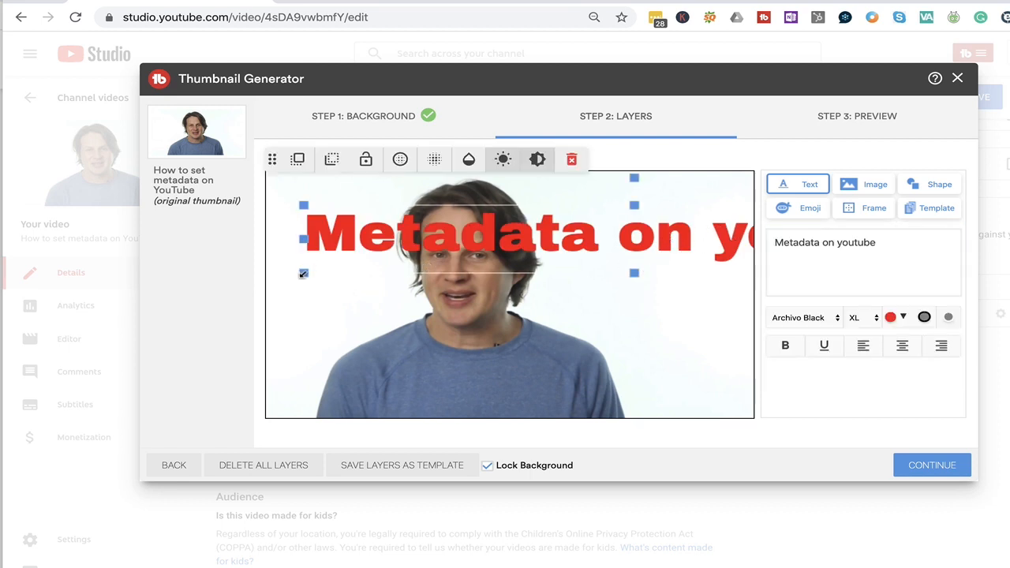
drag(304, 274, 597, 244)
drag(672, 215, 393, 371)
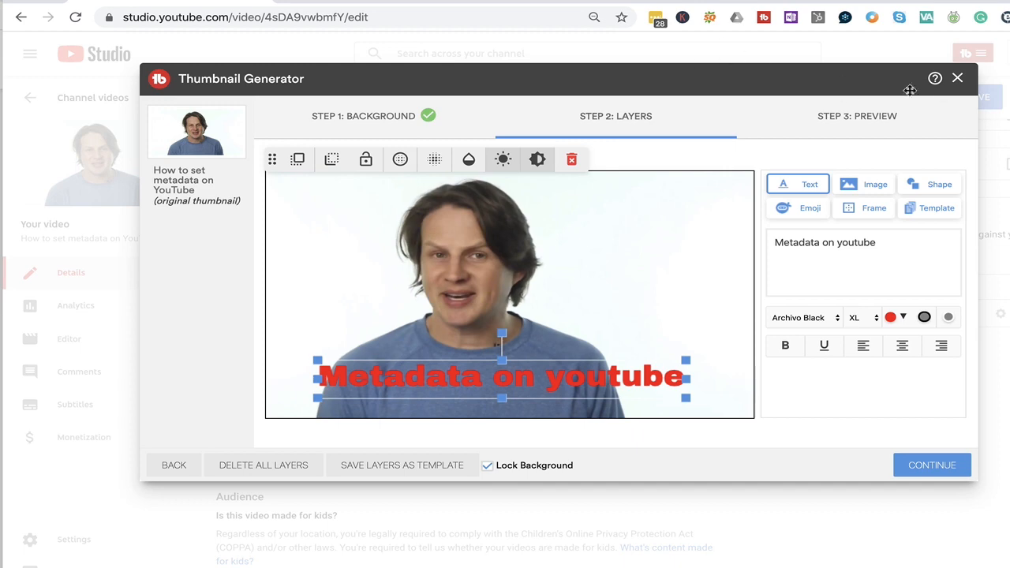
click(959, 81)
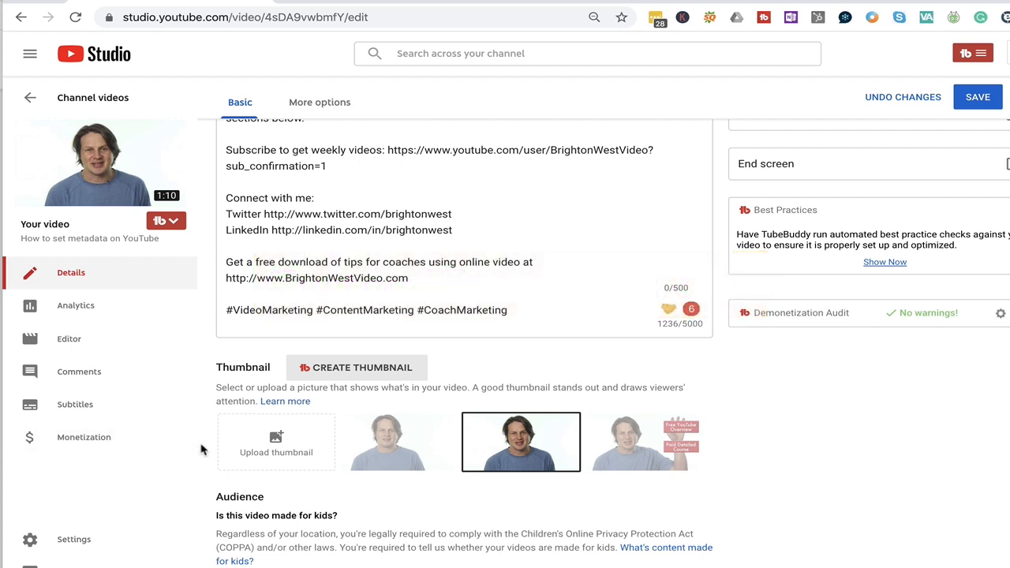
- Check the made-for-kids audience setting and expand the advanced age restriction options
scroll(817, 467, down, 1)
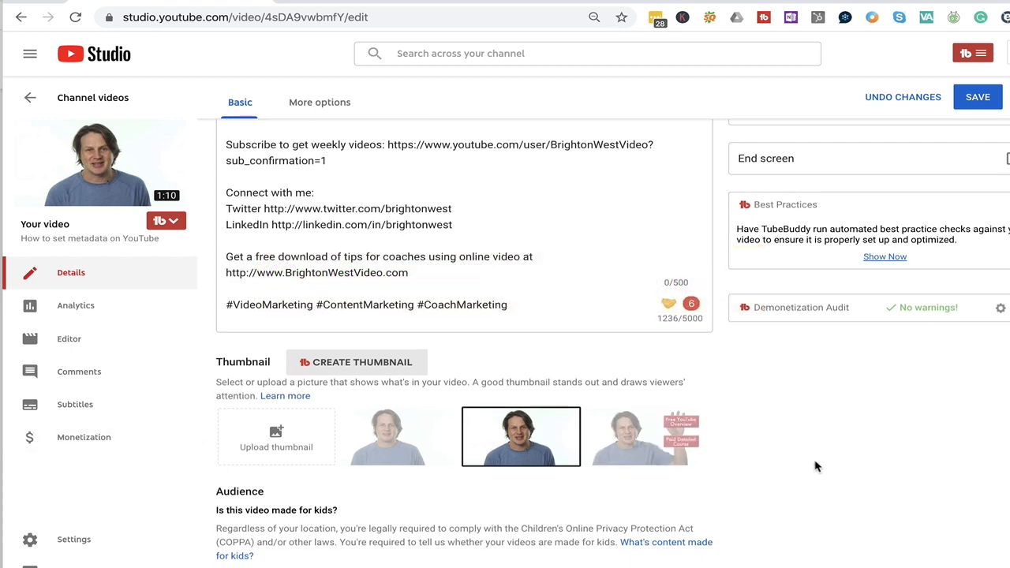
scroll(817, 466, down, 3)
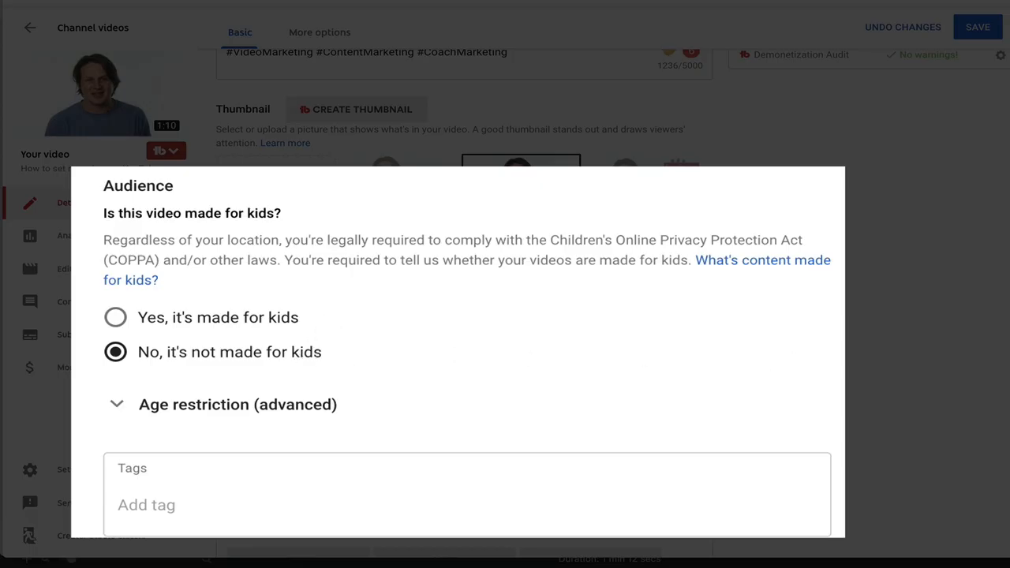
scroll(774, 365, down, 1)
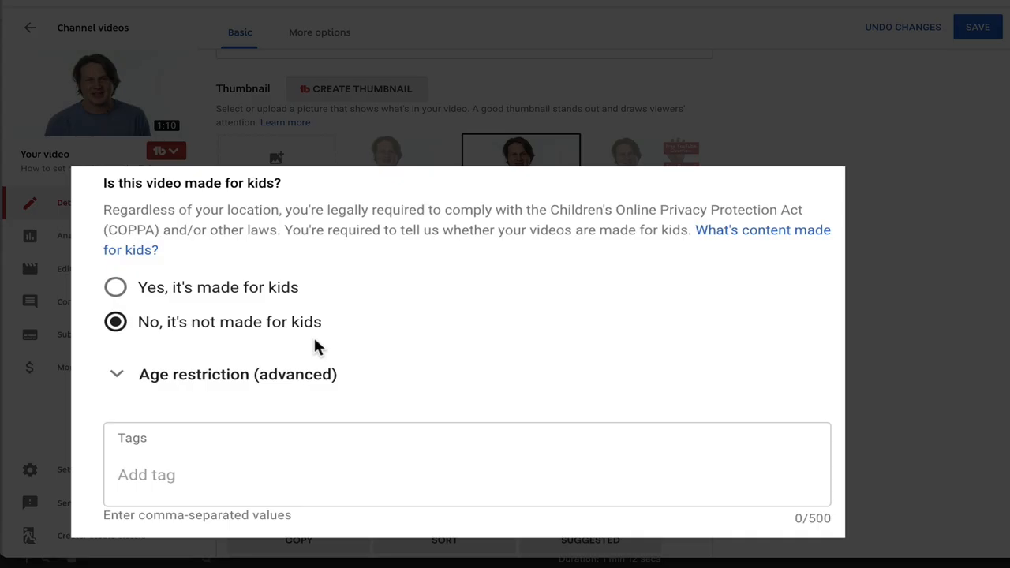
click(118, 376)
scroll(742, 359, down, 3)
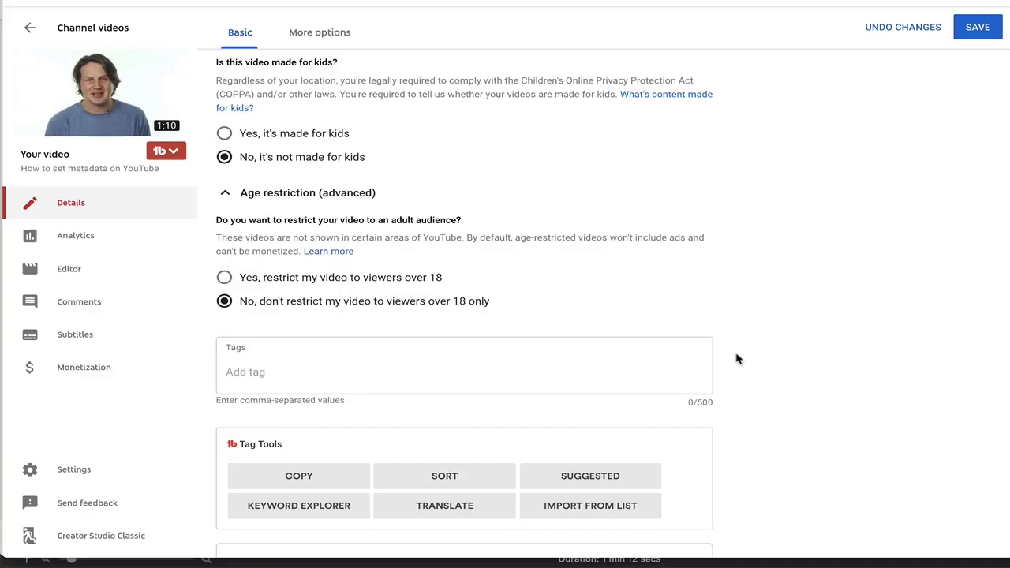
- Explore the keyword "how to set metadata on youtube" in TubeBuddy's Keyword Explorer
scroll(862, 458, down, 1)
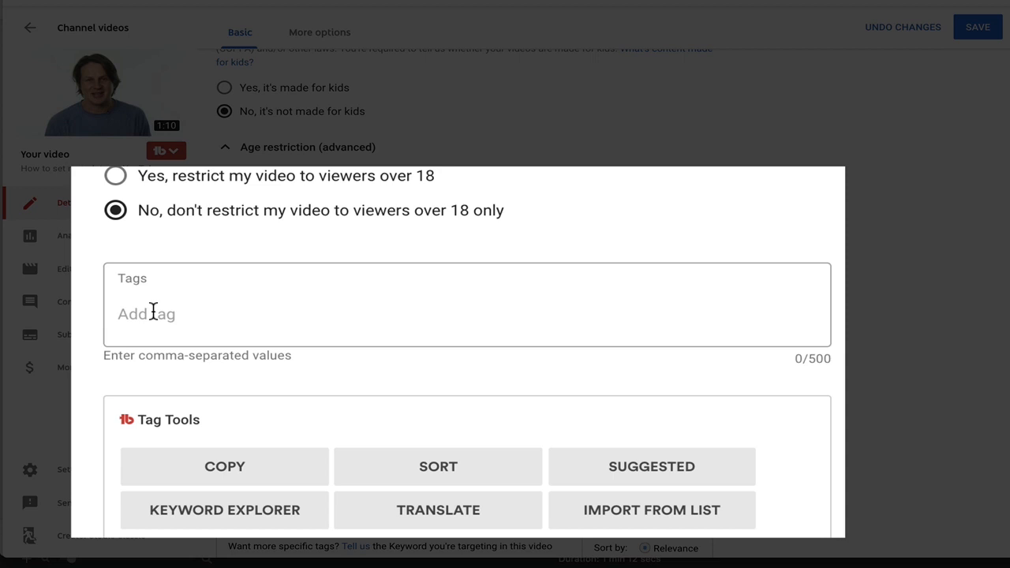
click(153, 311)
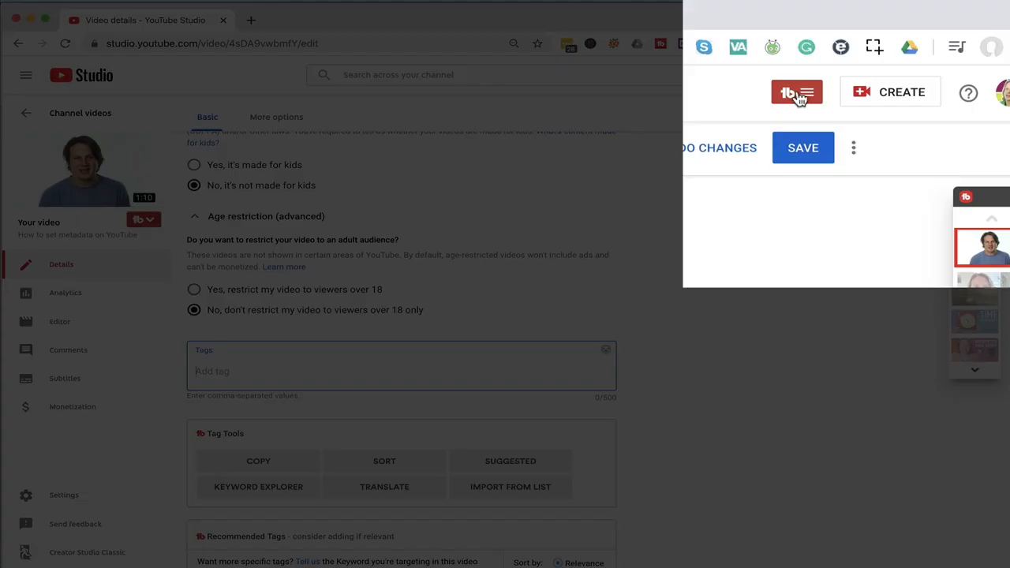
click(797, 93)
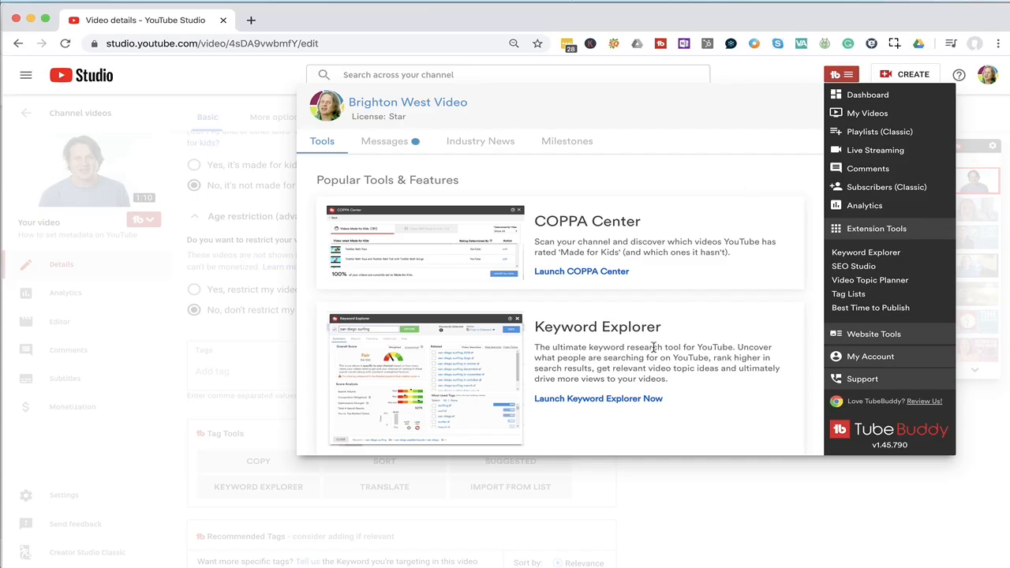
click(600, 401)
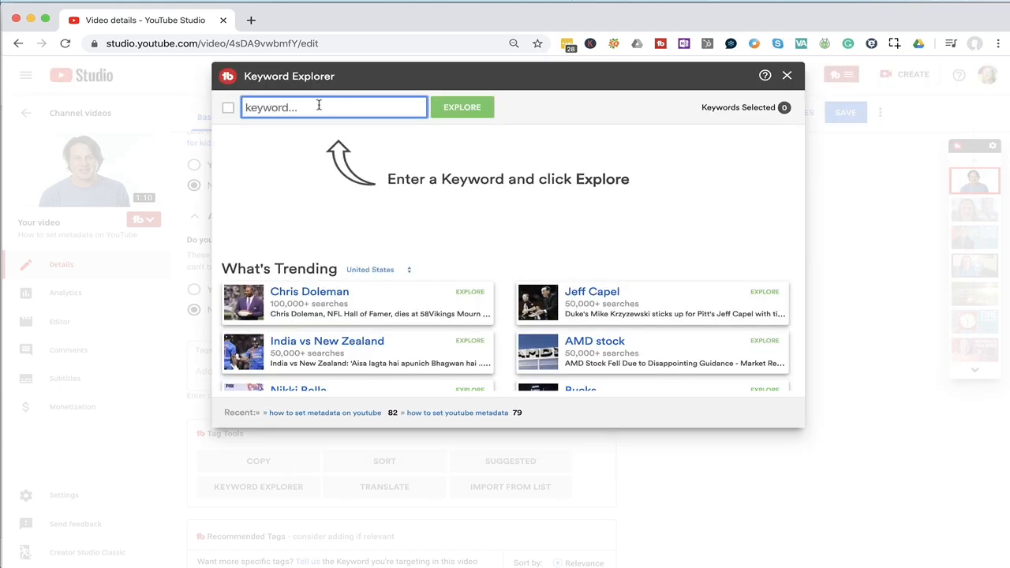
text(how to set metadata on)
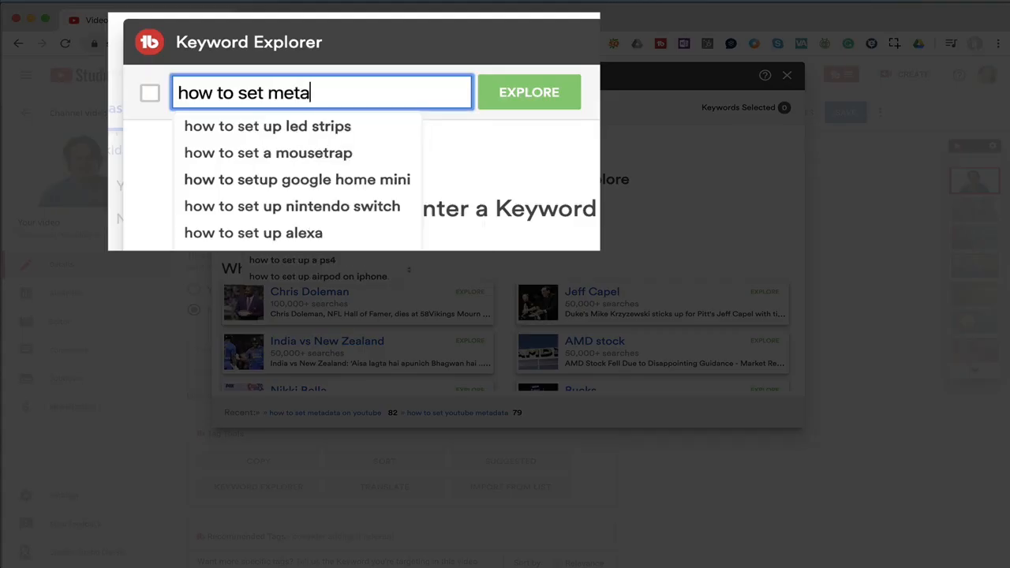
text( youtube)
click(528, 92)
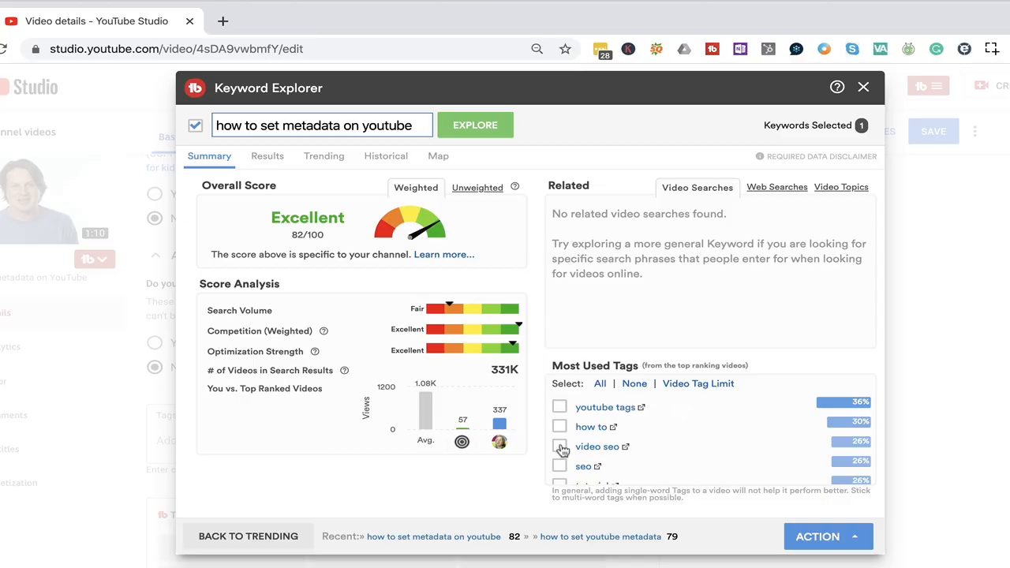
- Select the most used tags video seo, tutorial, youtube seo, youtube metadata, youtube video seo and youtube tips
click(535, 374)
scroll(536, 377, down, 1)
click(559, 447)
scroll(560, 449, down, 1)
click(559, 447)
scroll(560, 450, down, 1)
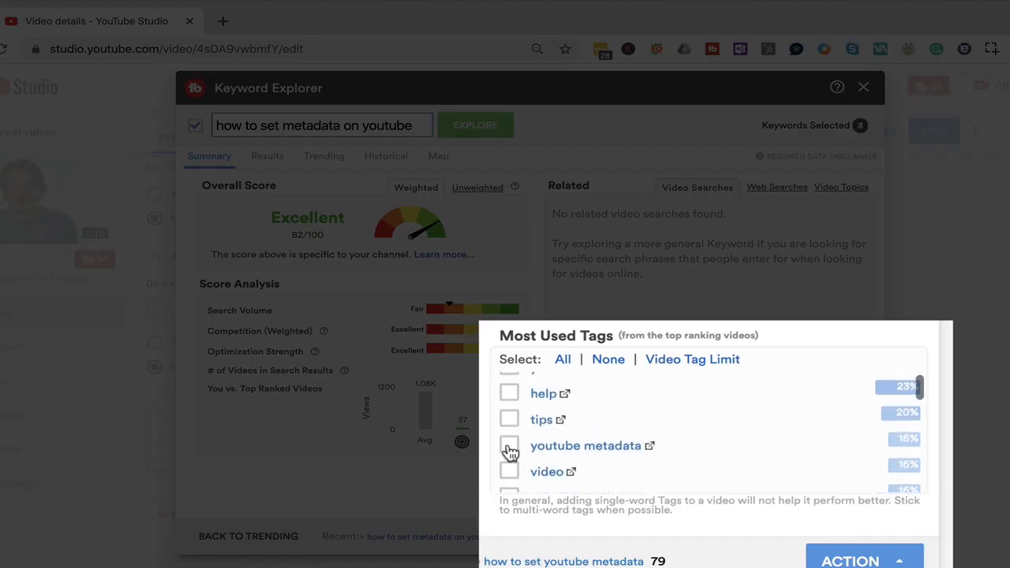
click(559, 447)
scroll(560, 450, down, 1)
scroll(510, 448, down, 1)
click(511, 449)
scroll(511, 448, down, 1)
click(511, 423)
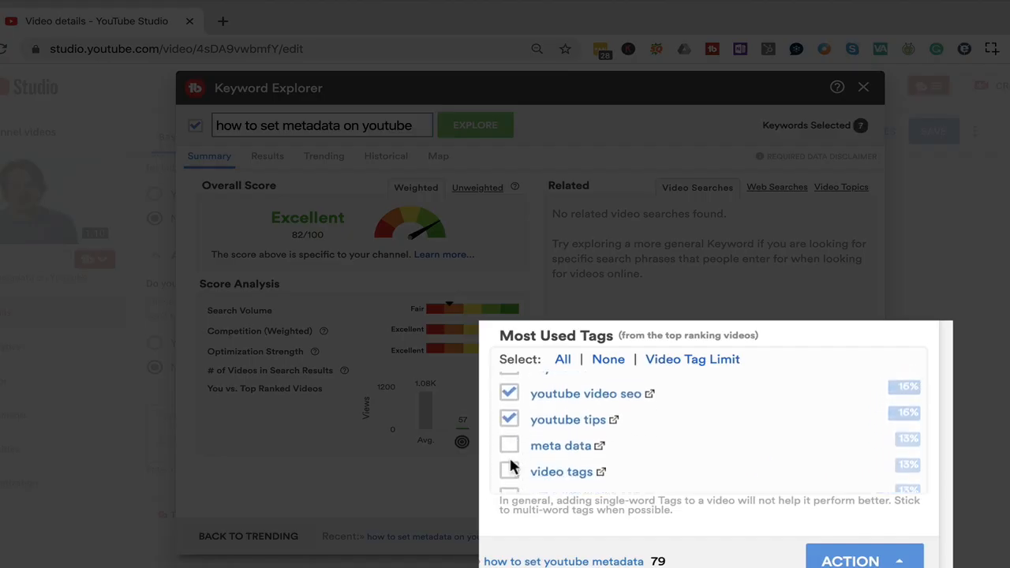
- Add video marketing, get more views, youtube training, youtube seo tips and optmize youtube videos to the selected keywords
scroll(510, 463, down, 2)
click(511, 468)
scroll(511, 466, down, 1)
scroll(510, 467, down, 1)
click(509, 430)
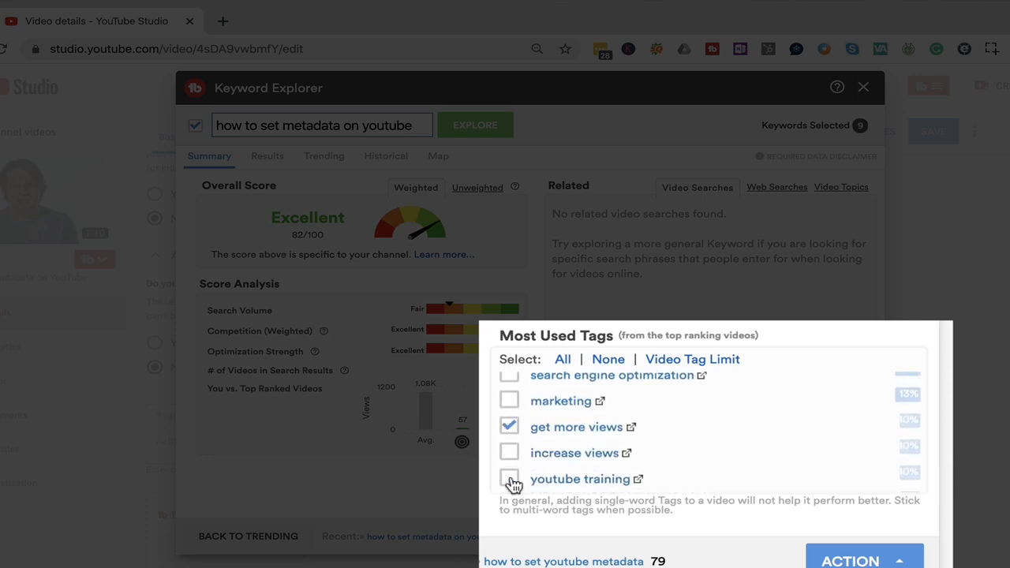
click(511, 478)
scroll(513, 481, down, 2)
scroll(522, 446, down, 4)
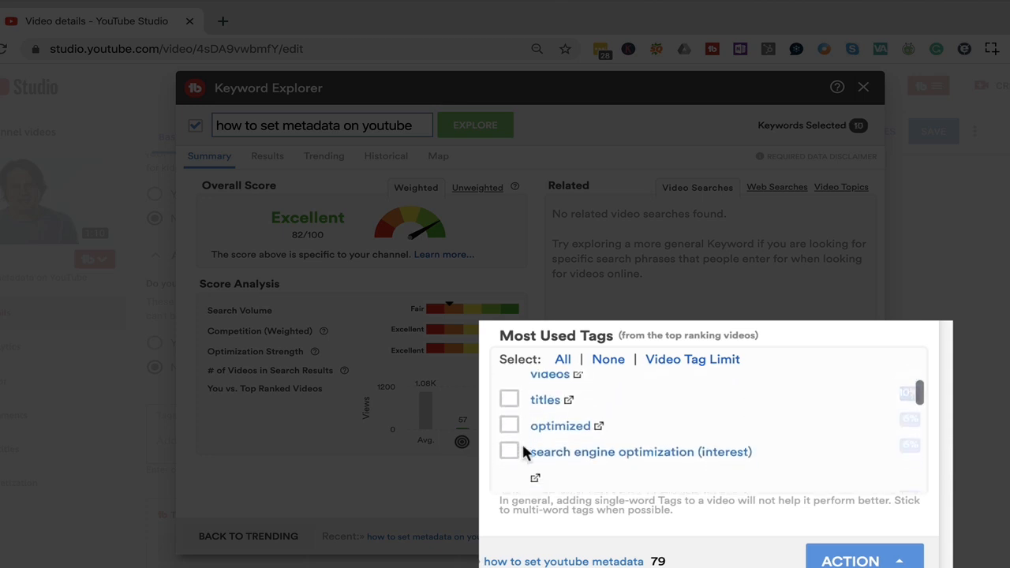
scroll(524, 450, down, 3)
scroll(513, 438, down, 1)
click(510, 426)
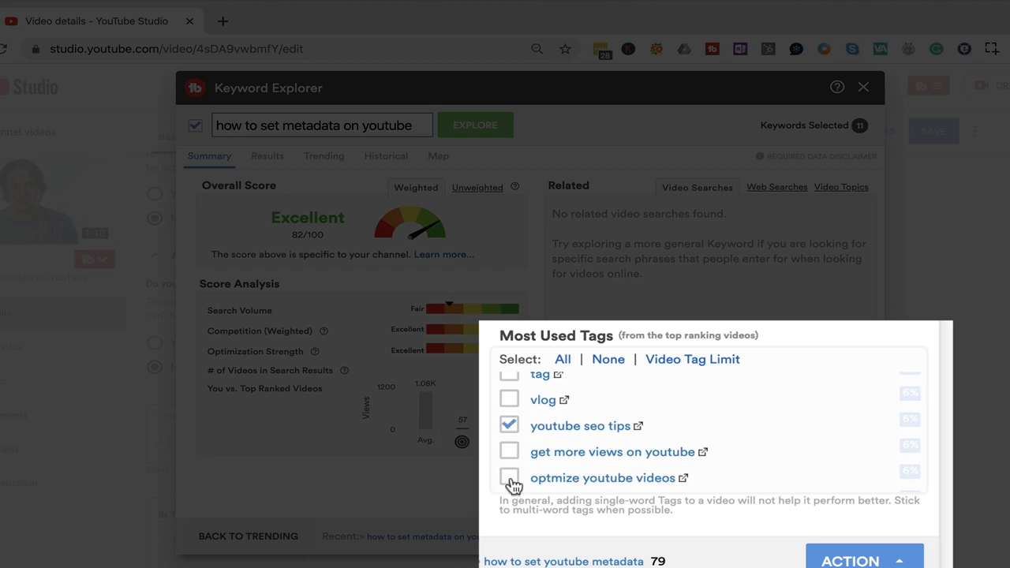
click(510, 478)
scroll(513, 483, down, 3)
scroll(513, 483, down, 10)
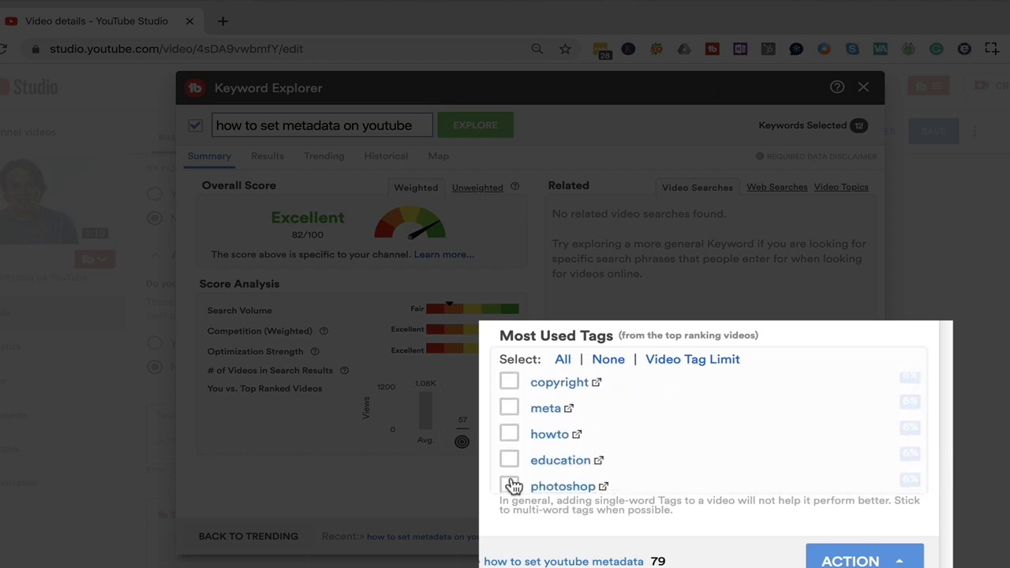
- Copy the selected keywords to the clipboard and close the Keyword Explorer
click(855, 537)
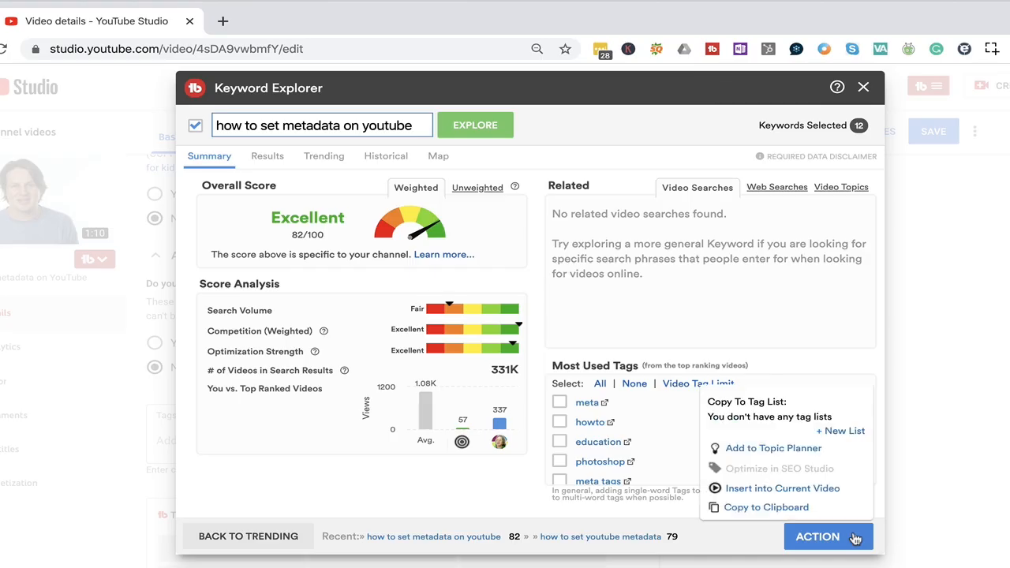
click(769, 507)
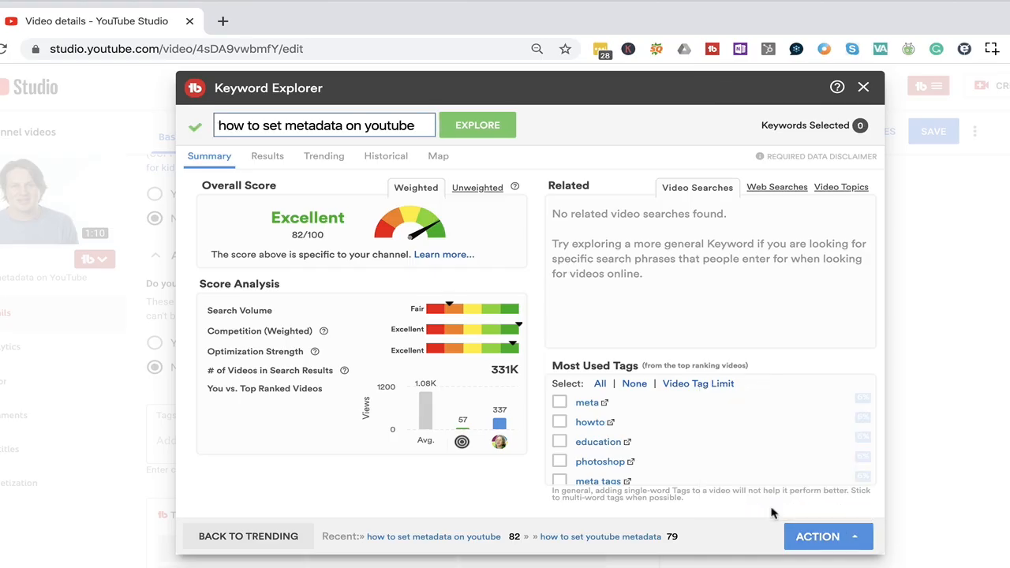
click(864, 92)
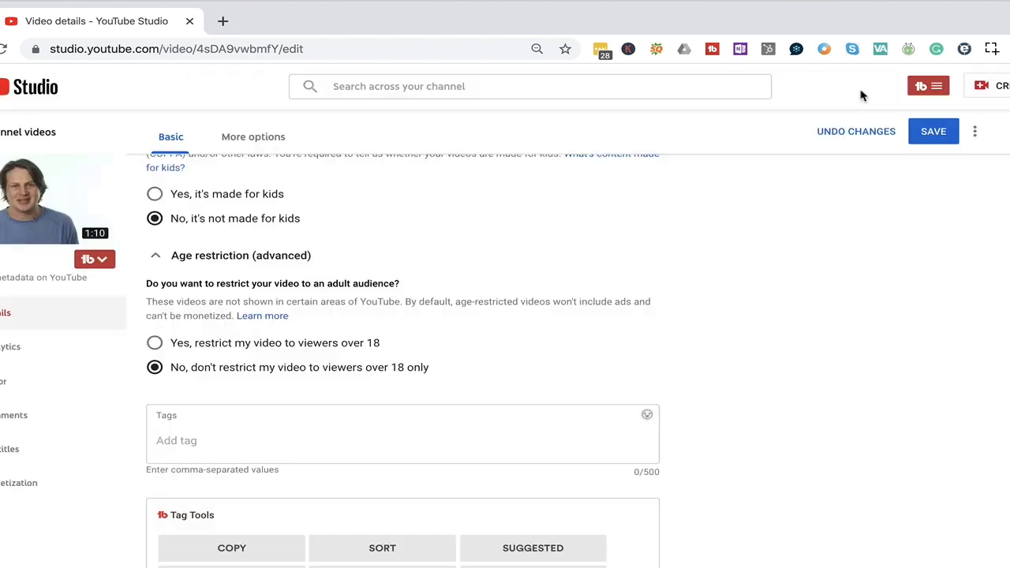
- Add the video's title "How to set metadata on YouTube" and the presenter's full name as tags
click(210, 443)
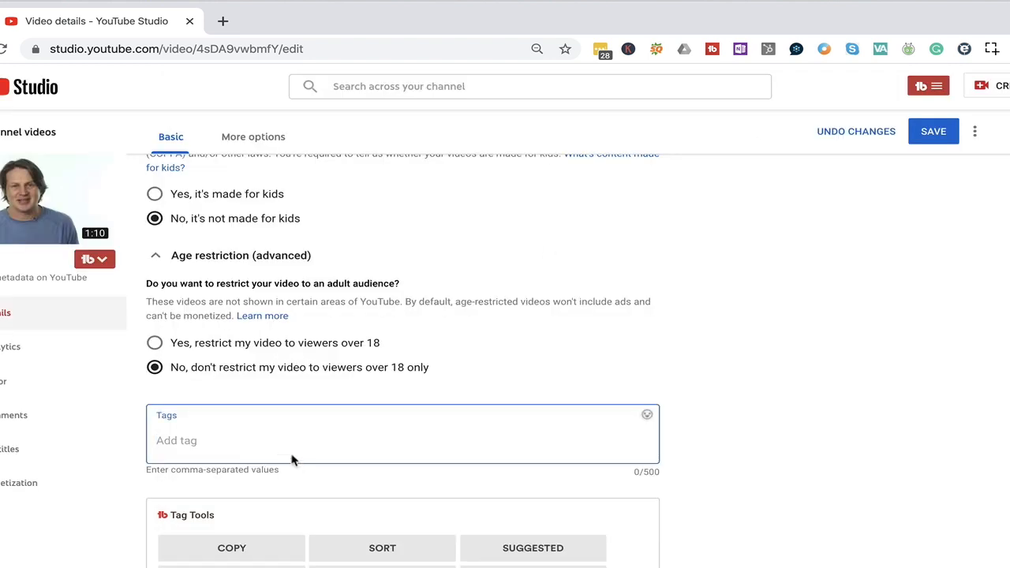
scroll(311, 437, up, 10)
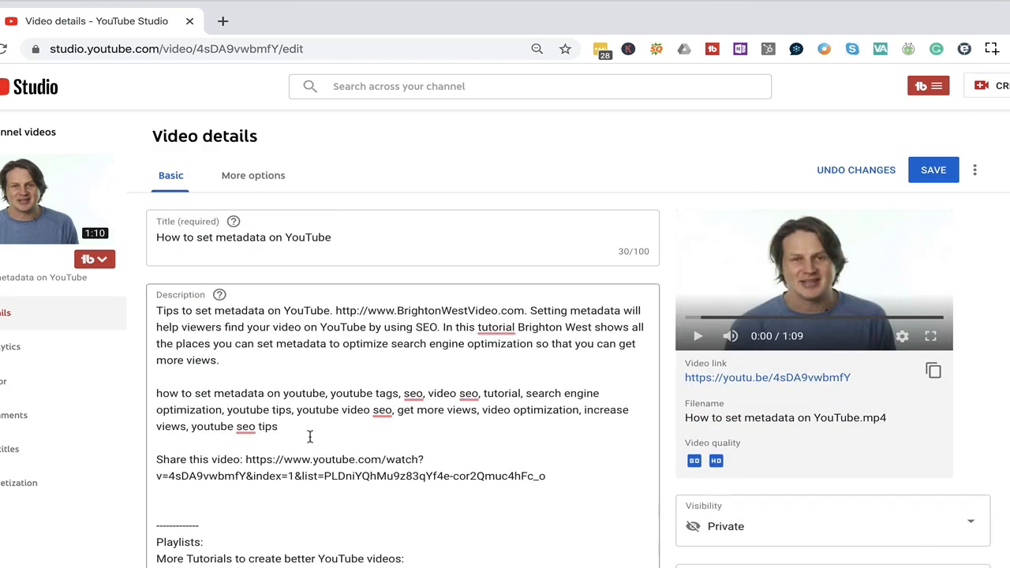
scroll(335, 247, down, 10)
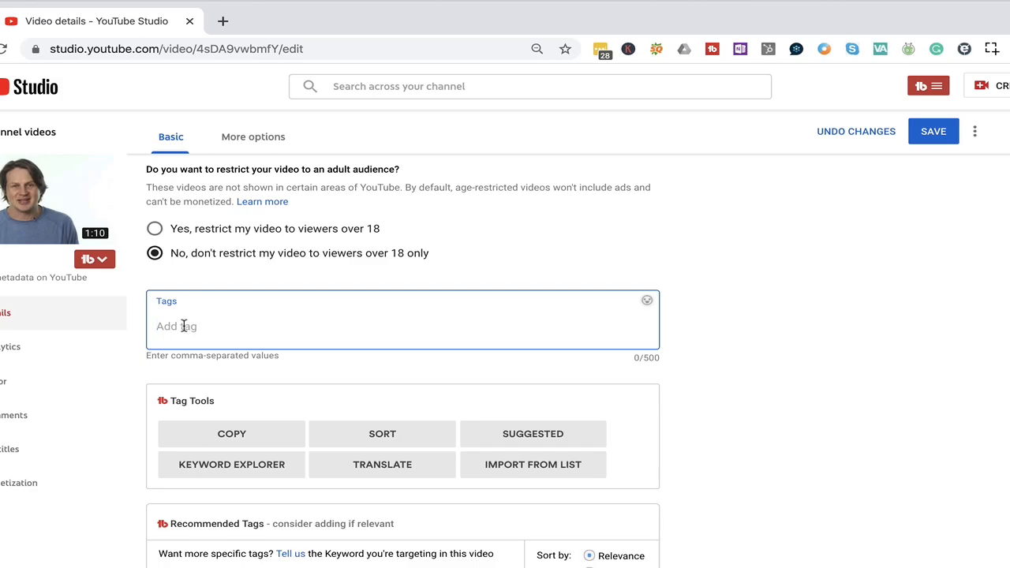
text(How to set metadata on )
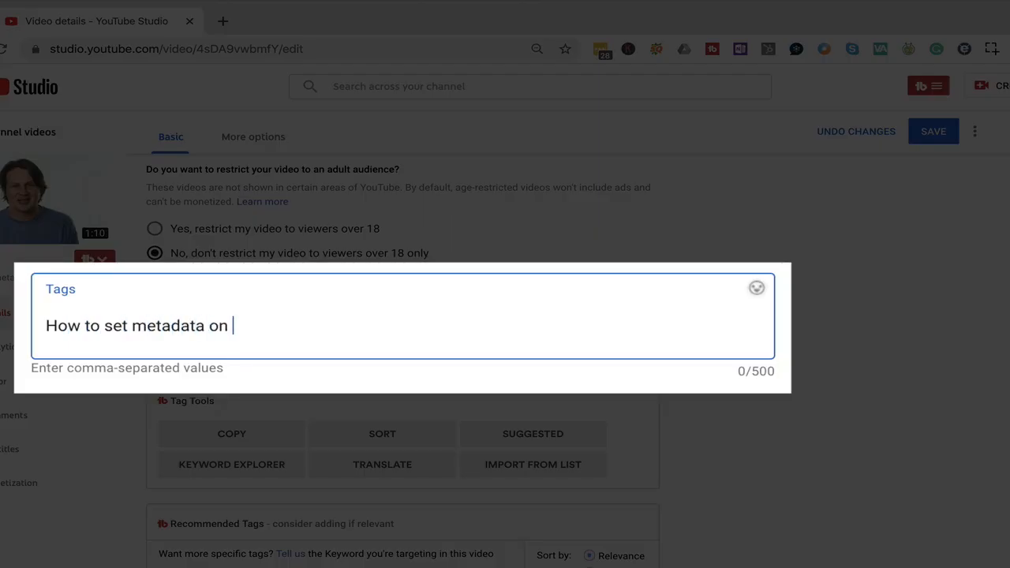
text(YouTube)
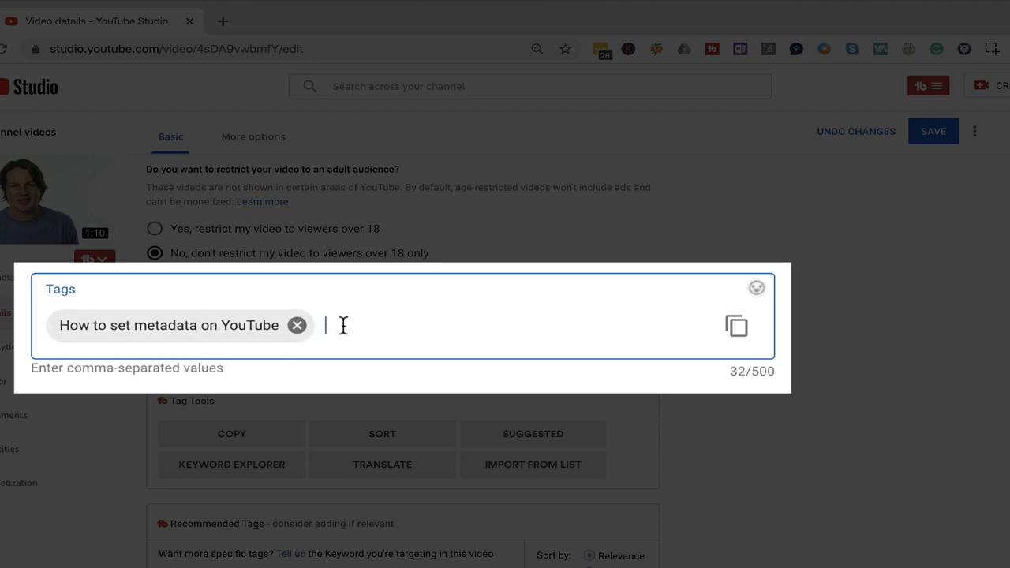
text(Brighton West)
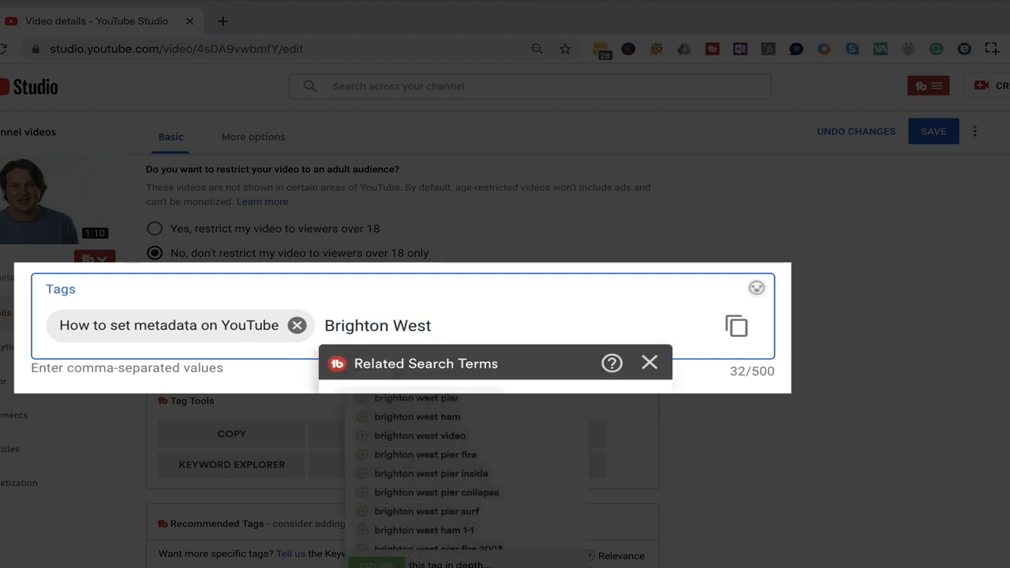
key(Return)
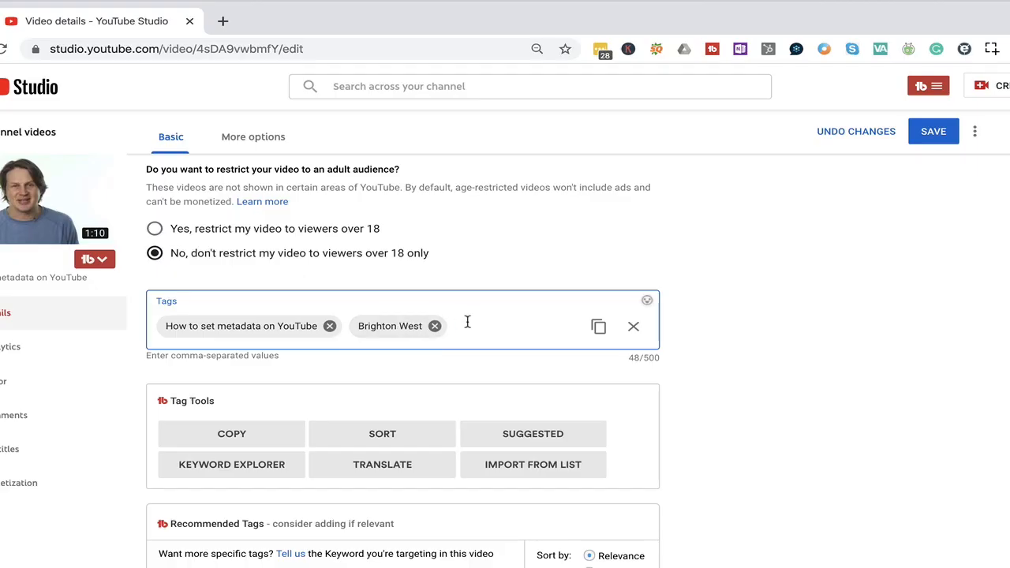
- Paste the copied keyword list into the video's tags and compare it with the keywords in the description
text(how to set metadata on youtube, video seo, tutorial, youtube seo, youtube metadata, youtube video seo, youtube tips, video marketing, get more views, youtube training, youtube seo tips, optmize youtube videos)
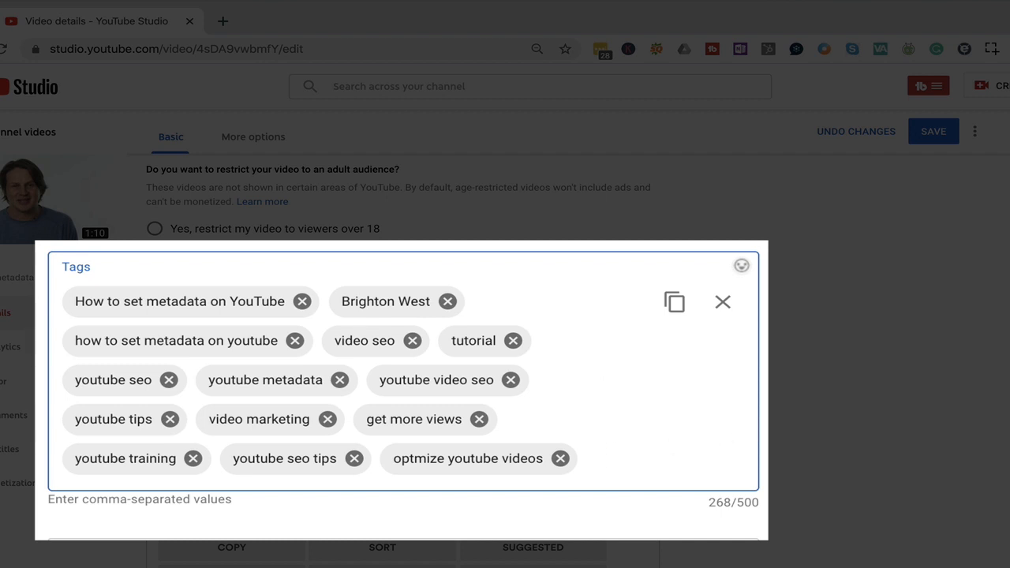
scroll(735, 377, up, 2)
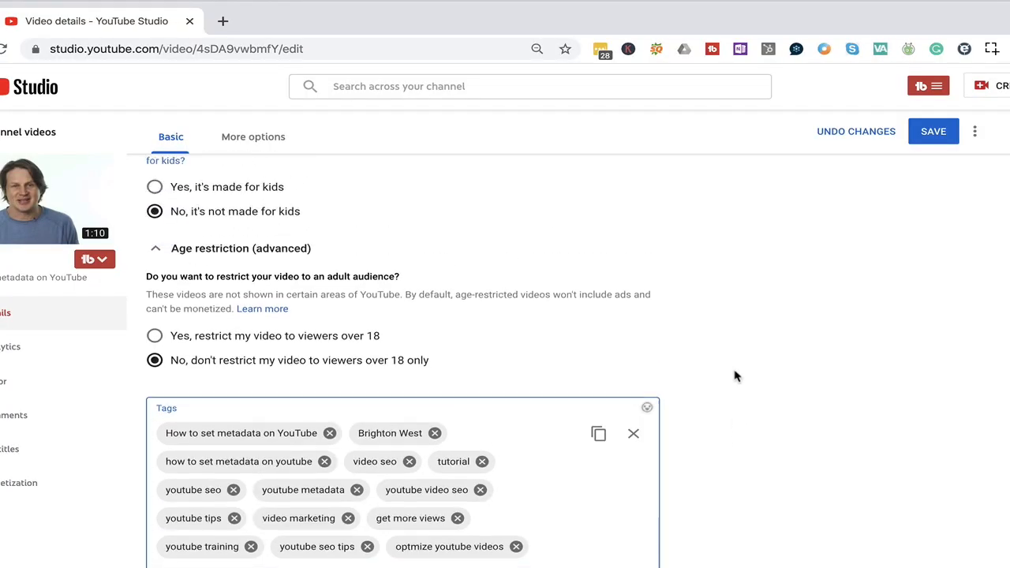
scroll(734, 376, up, 12)
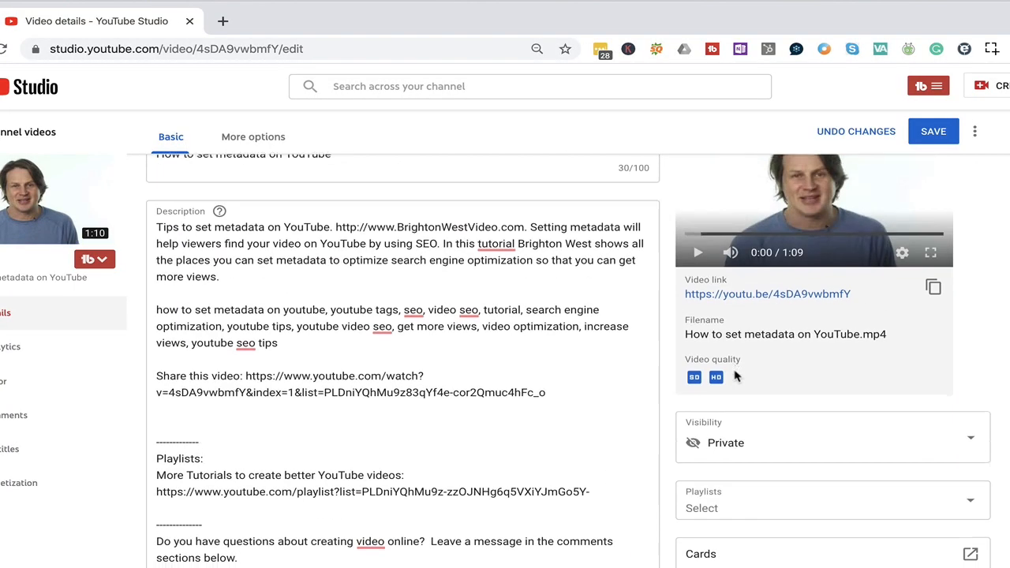
scroll(662, 376, down, 12)
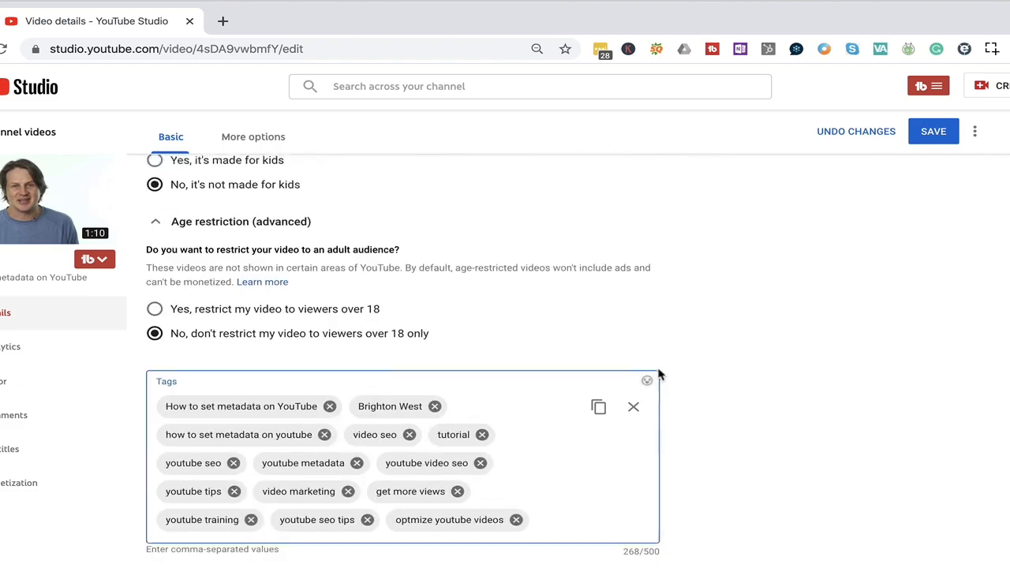
scroll(660, 377, down, 3)
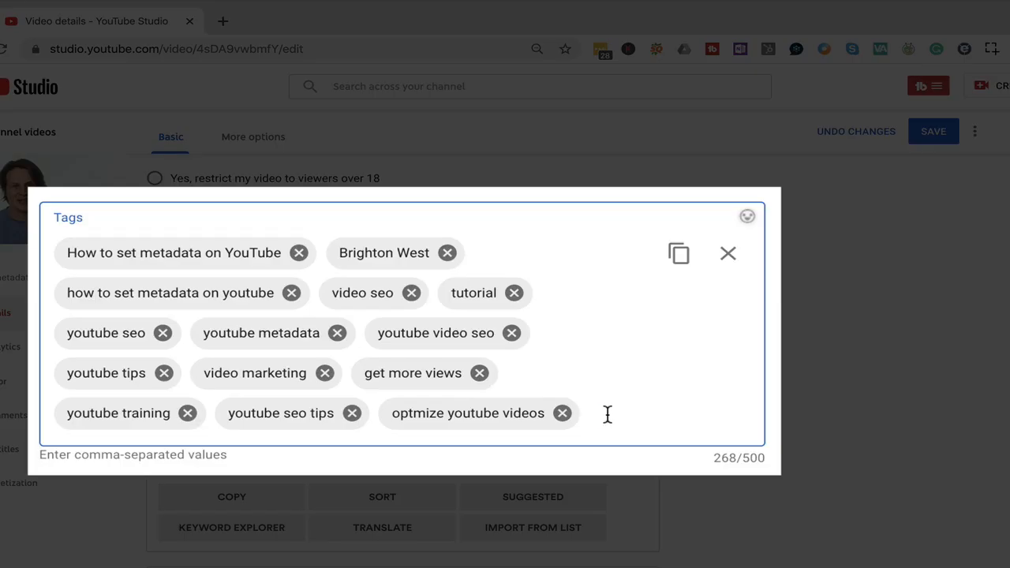
- Add the phrase "how to add metadata on youtube" as another tag
click(608, 413)
text(how to add me)
text(ta)
text(data )
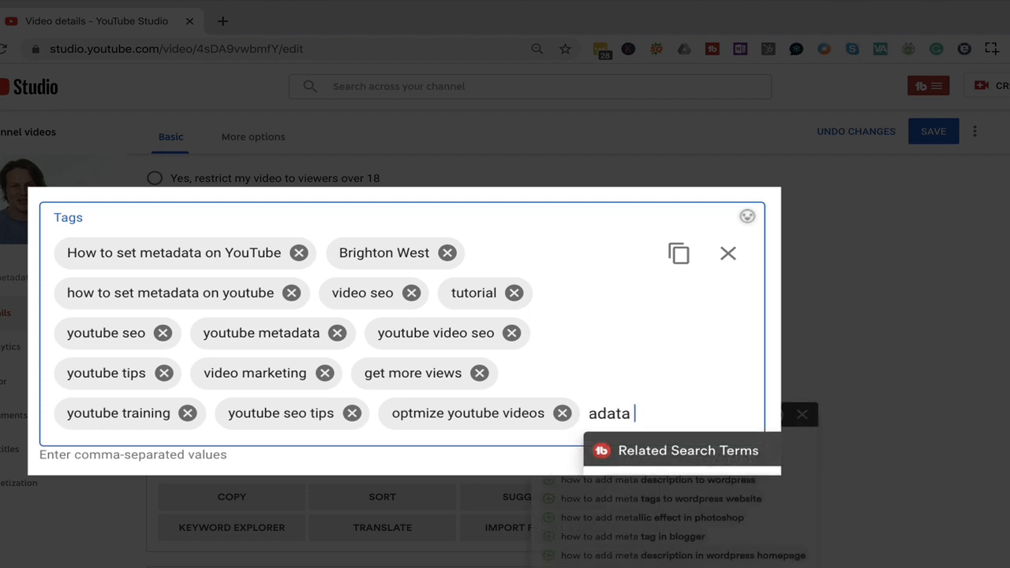
text(on youtube)
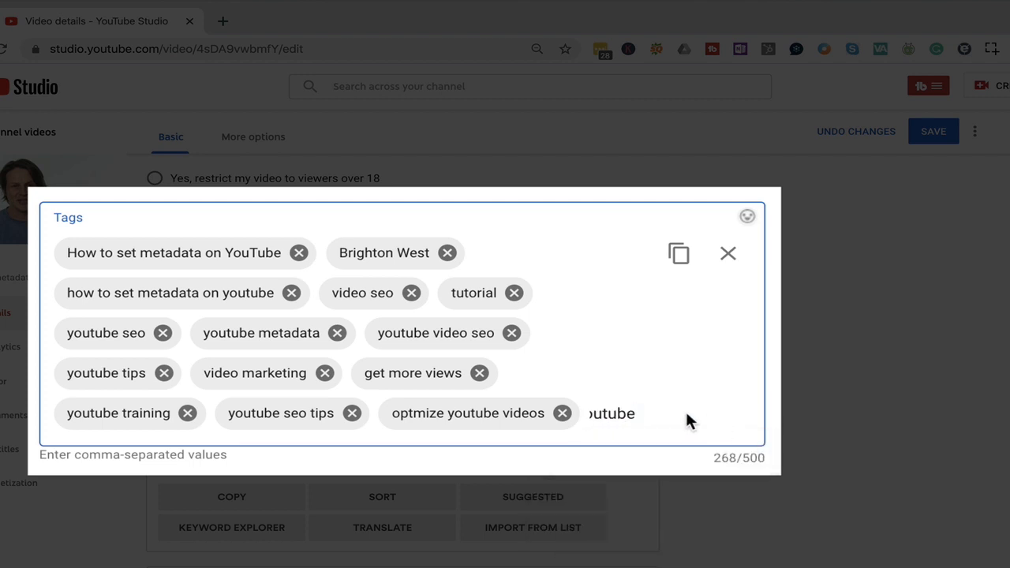
key(Return)
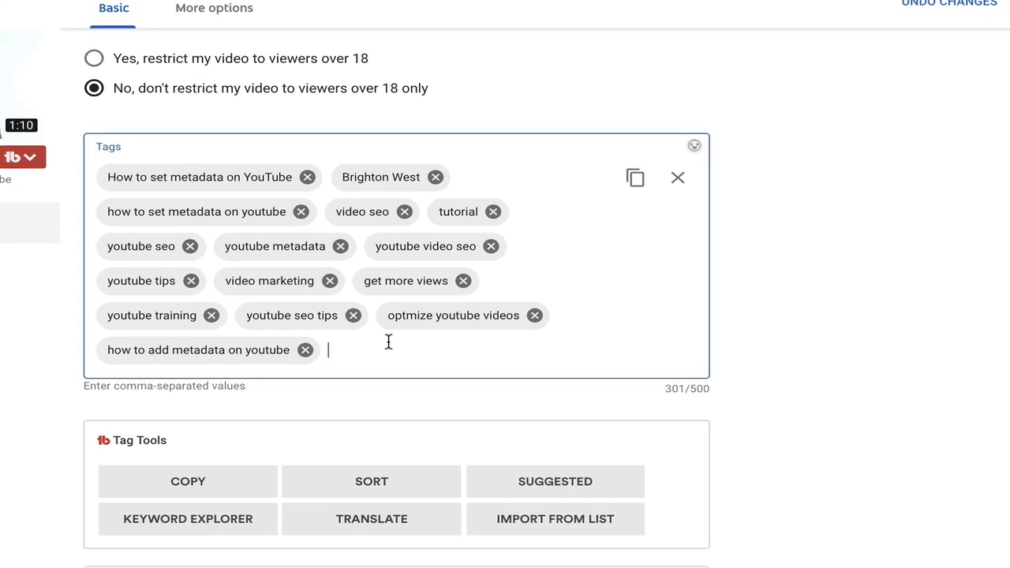
- Examine the recommended tags below the tag tools for relevant additions to the video
scroll(782, 356, down, 3)
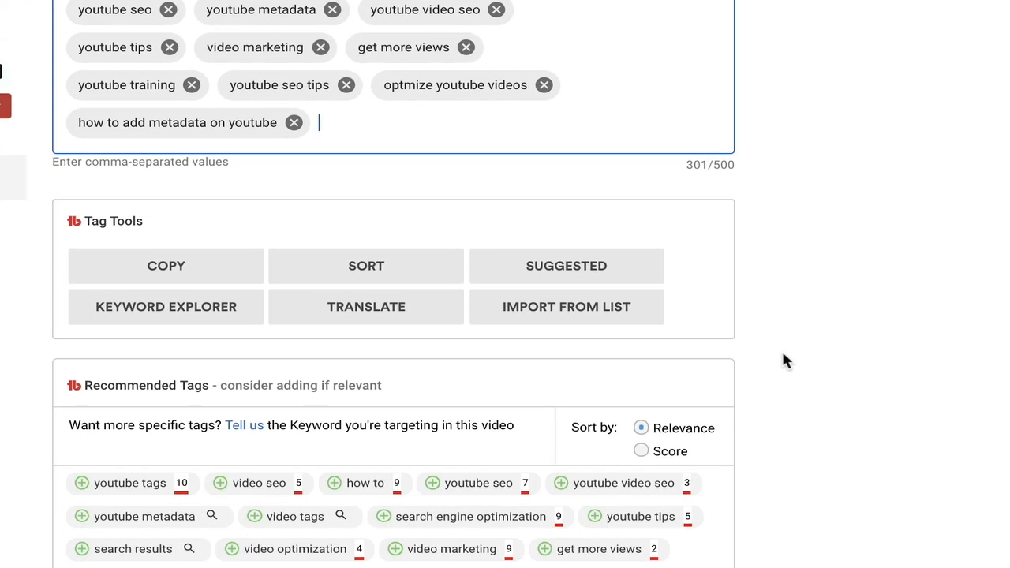
scroll(785, 360, down, 2)
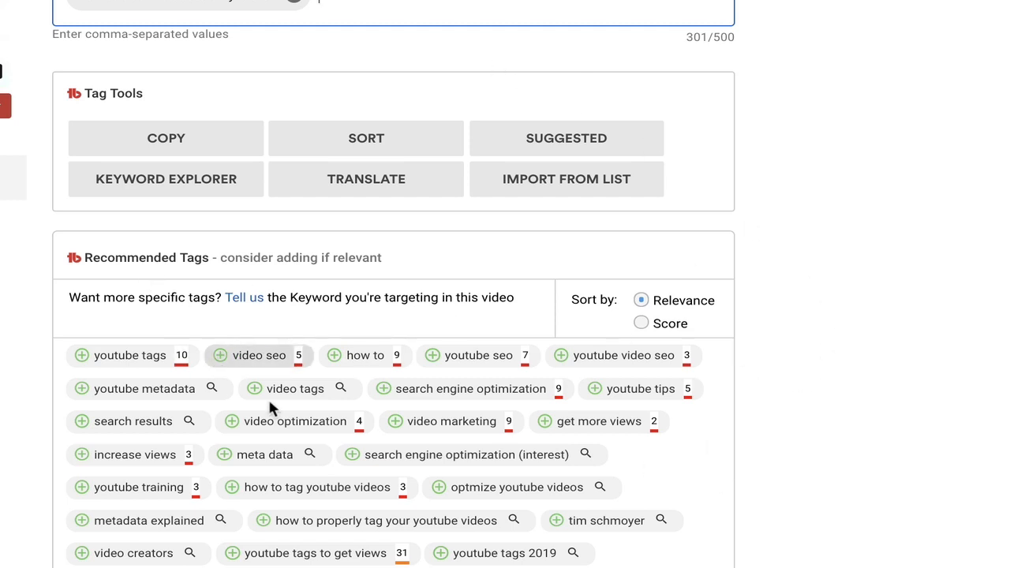
scroll(769, 474, down, 1)
scroll(772, 483, down, 1)
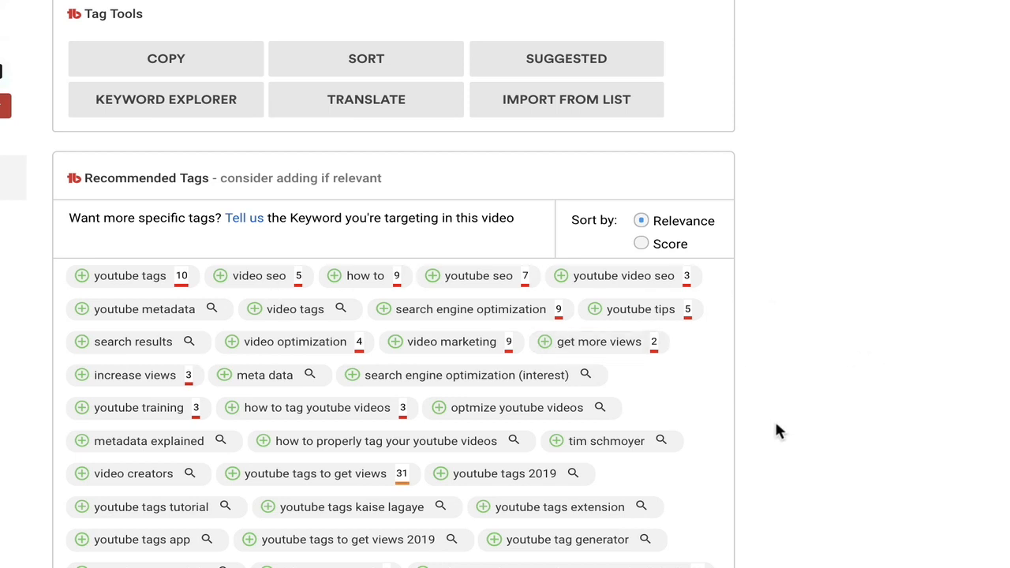
scroll(775, 430, up, 1)
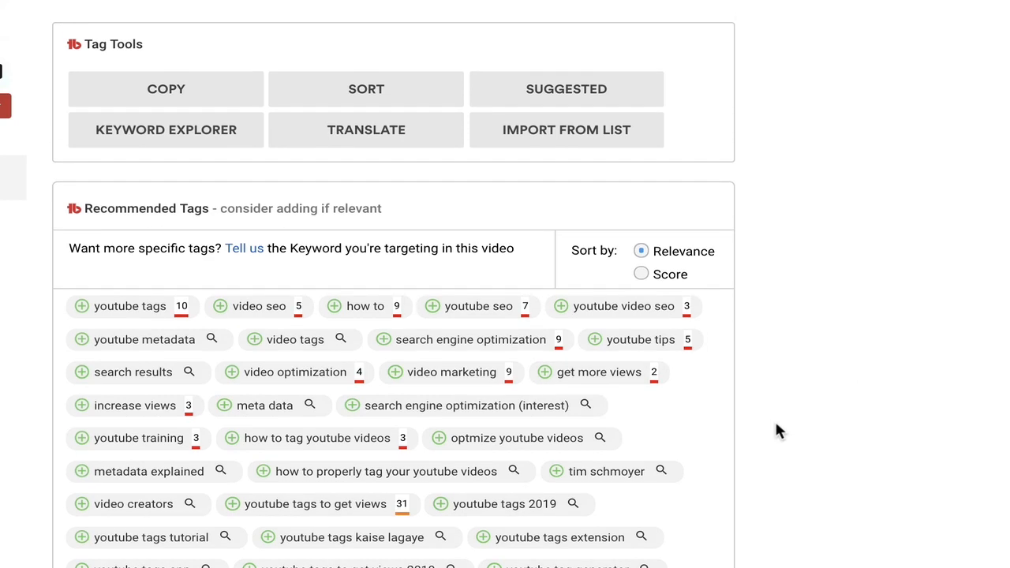
scroll(776, 424, up, 1)
scroll(775, 431, up, 1)
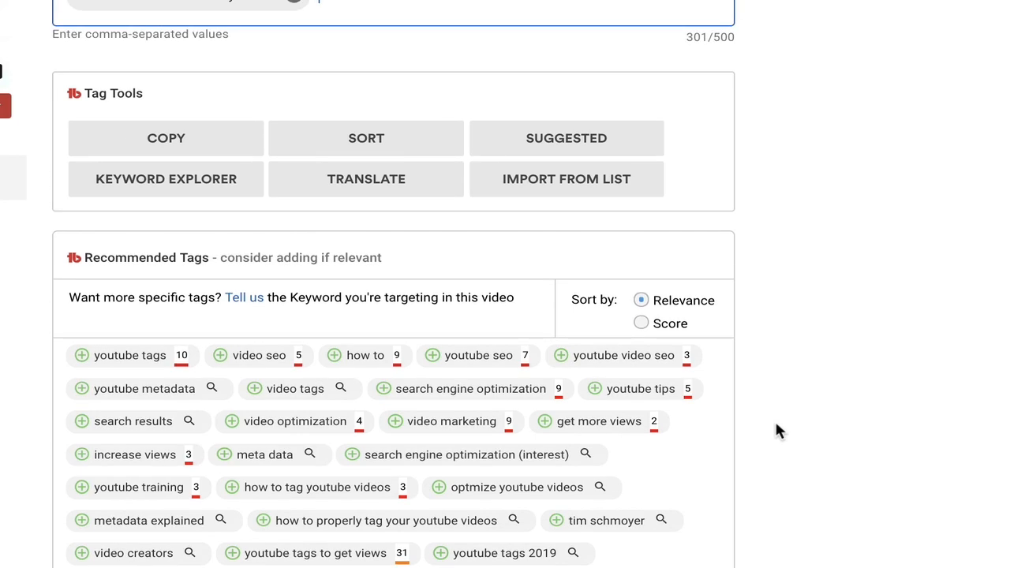
- Add the phrase "optimize youtube 2020" to the video's tags
scroll(835, 302, up, 5)
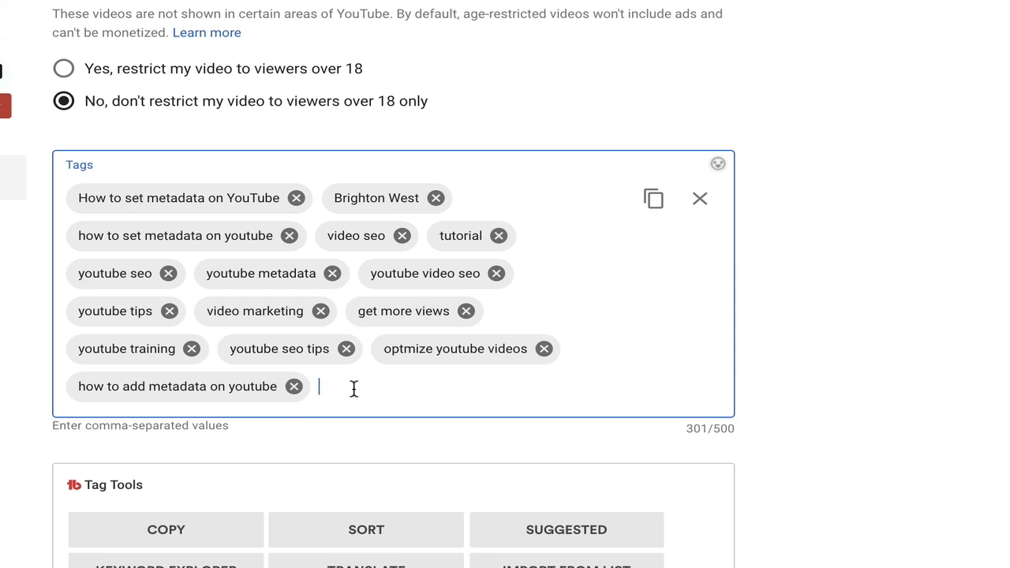
text(optimize youtube 2020)
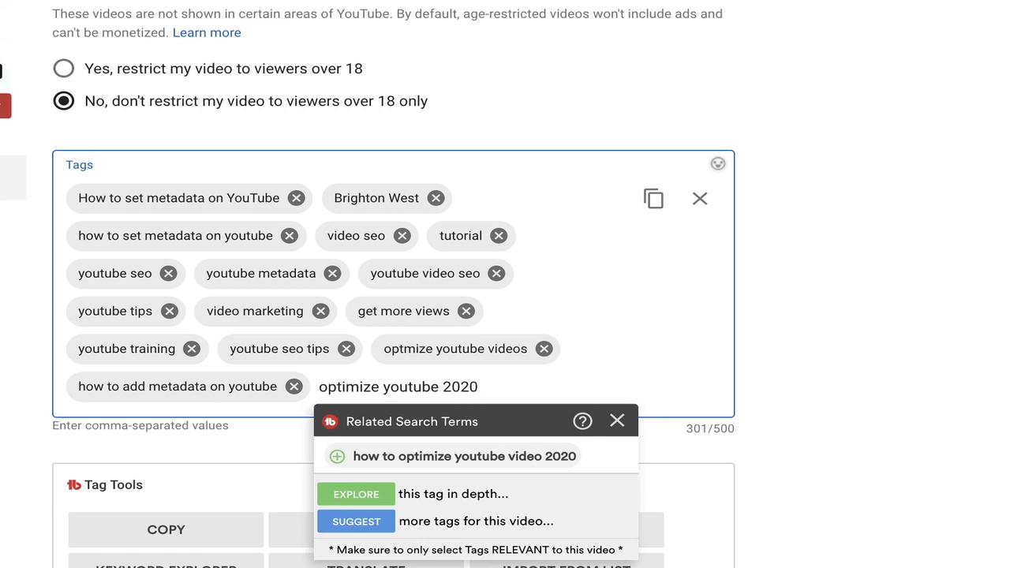
key(Return)
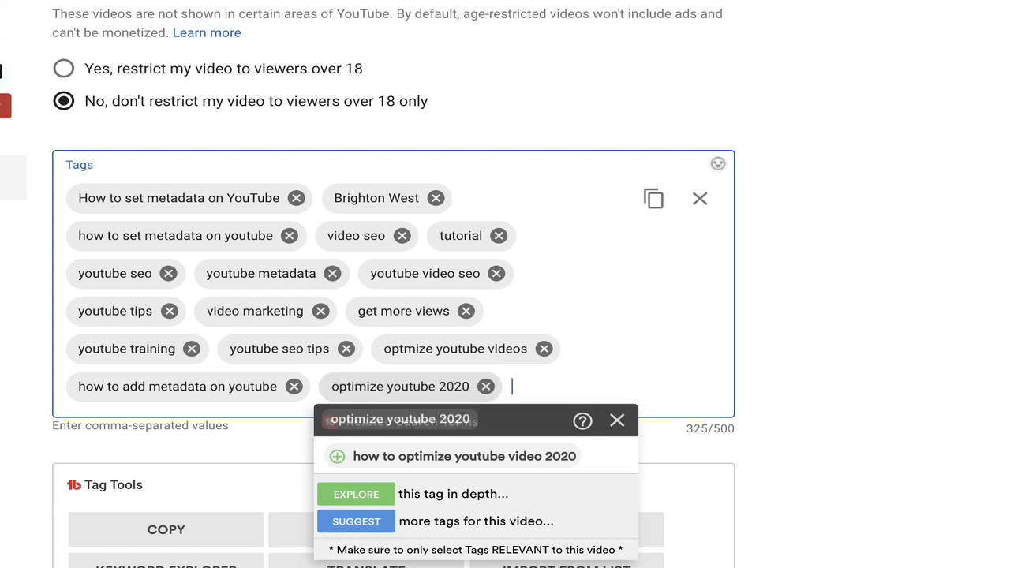
- Add the related search term "how to optimize youtube video 2020" as a tag and dismiss the related search suggestions
text(how to p)
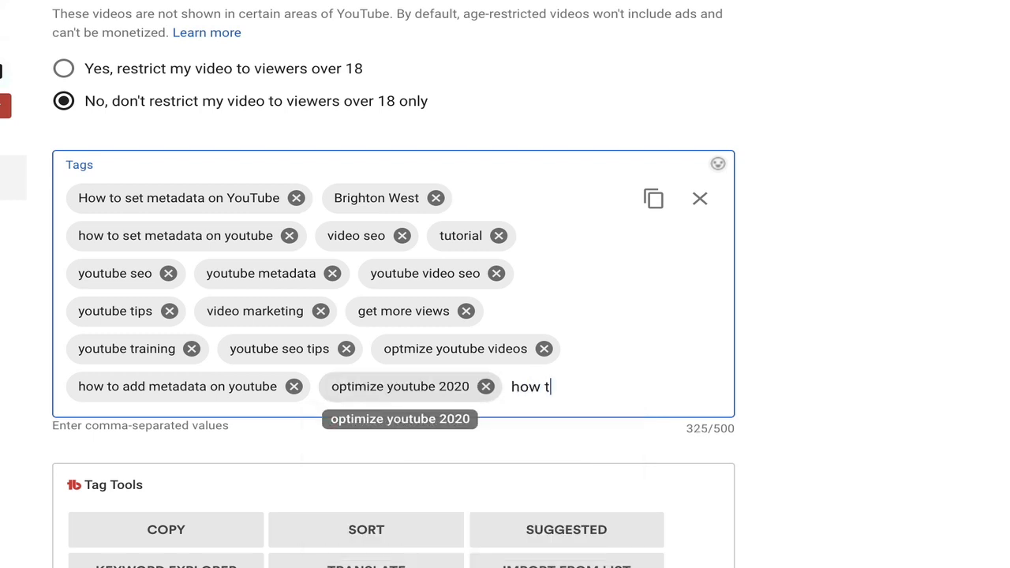
key(BackSpace)
text(opti)
key(BackSpace)
key(BackSpace)
text(timize yout)
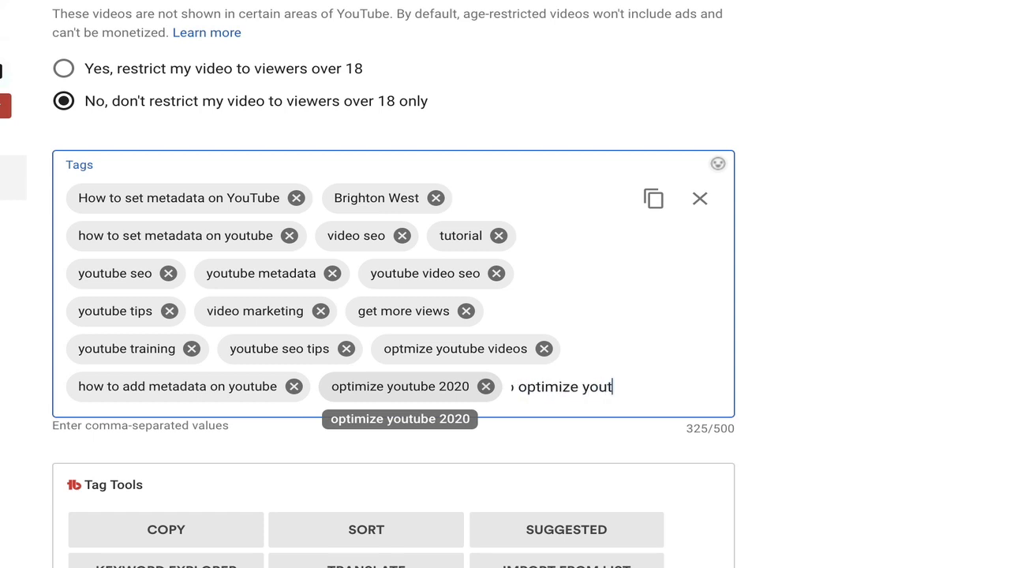
text(ube 2020)
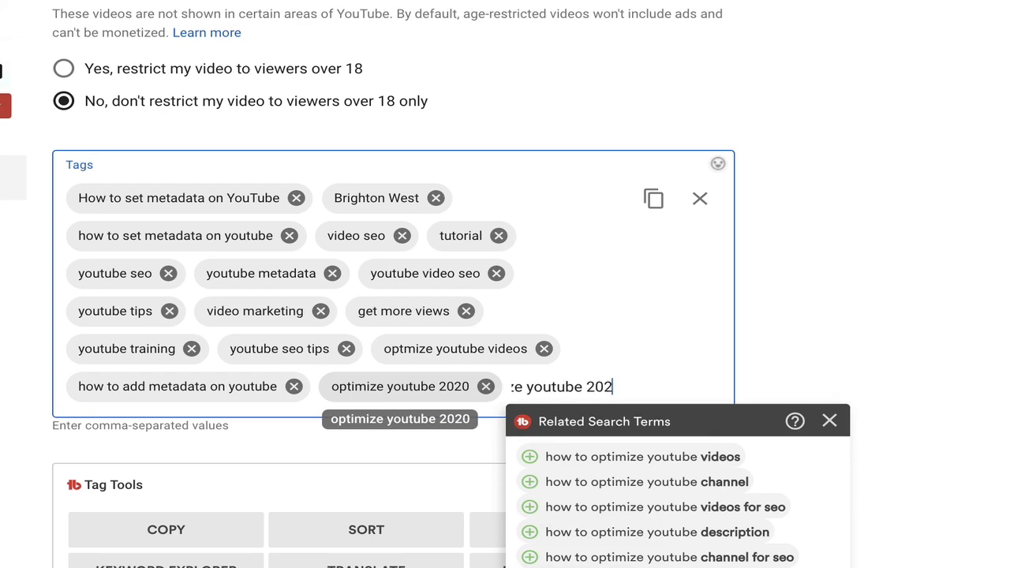
click(602, 463)
click(637, 432)
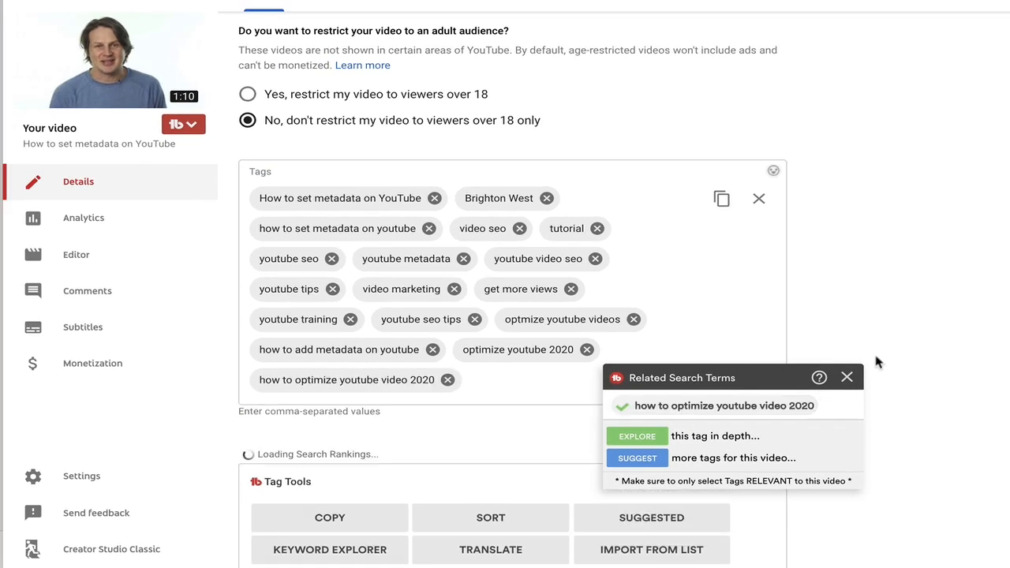
click(847, 379)
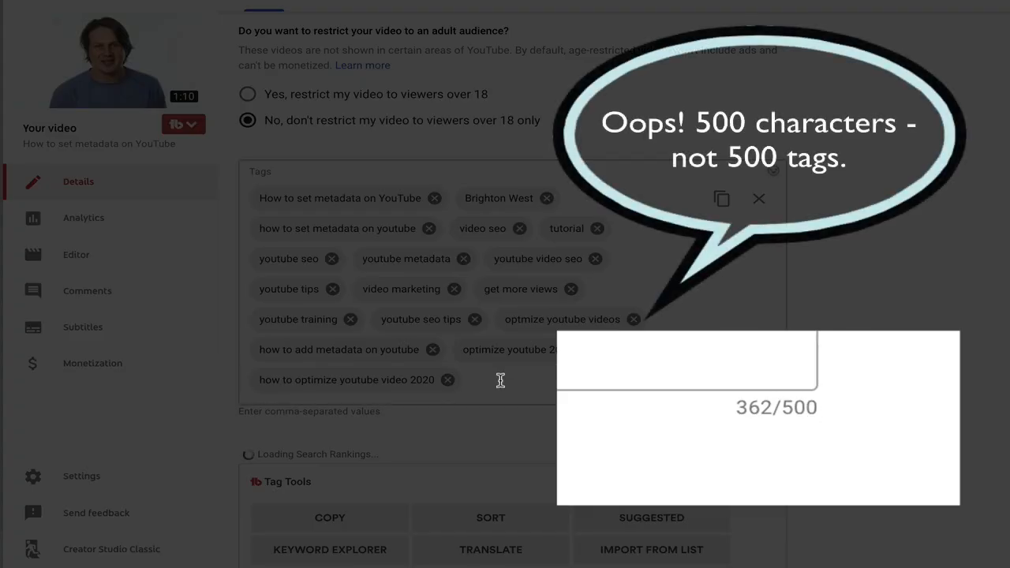
click(518, 378)
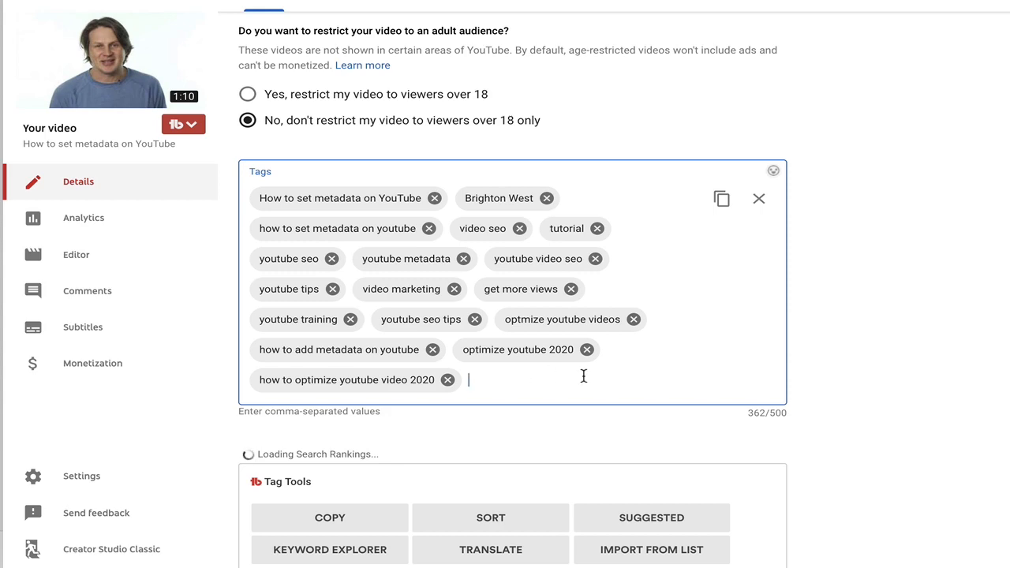
- Open the video's visibility settings and review the Public, Unlisted and Private options
scroll(849, 393, down, 5)
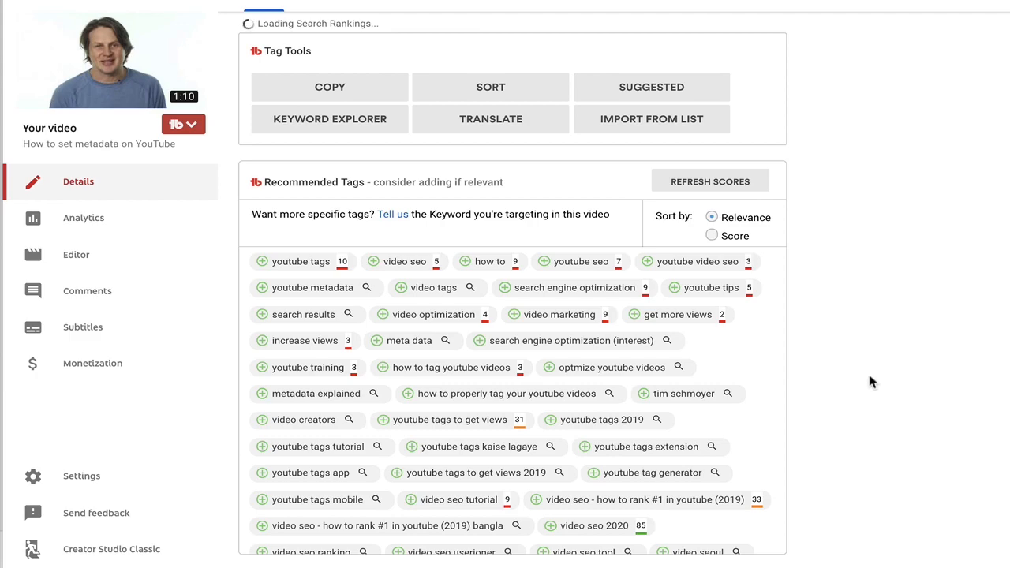
scroll(873, 382, up, 2)
scroll(872, 382, down, 2)
scroll(872, 382, up, 12)
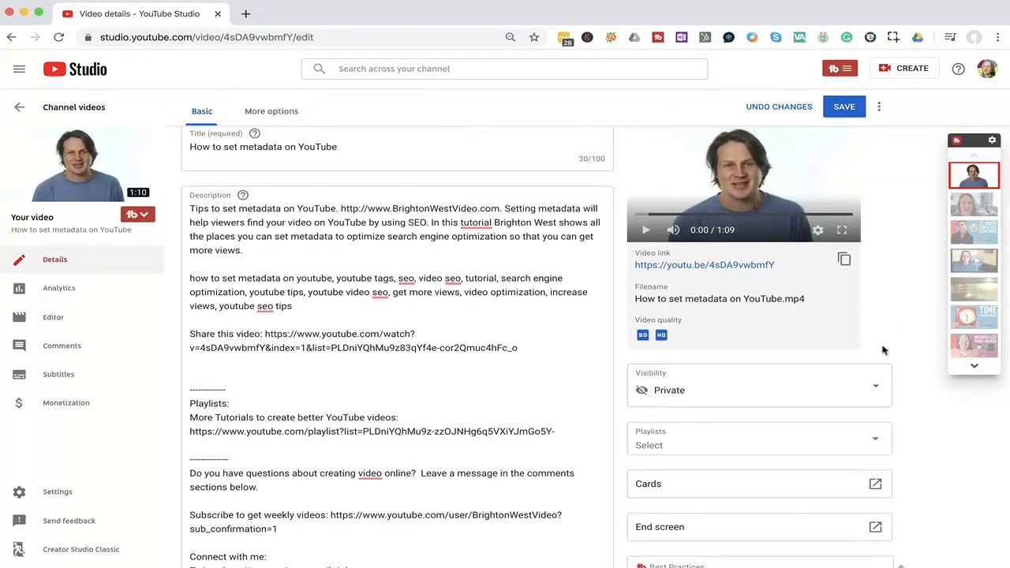
scroll(884, 351, up, 1)
scroll(884, 350, down, 3)
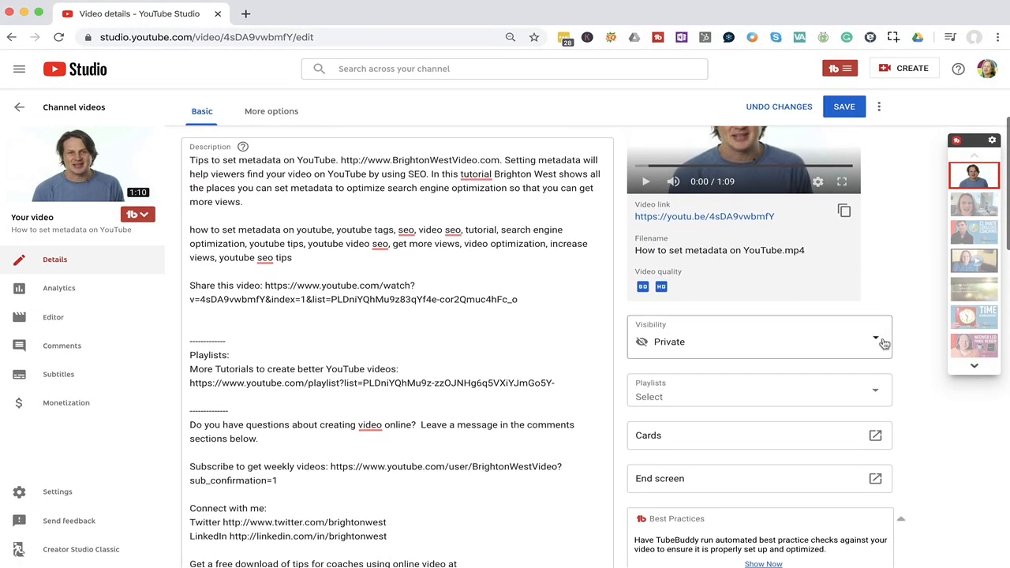
scroll(922, 426, down, 1)
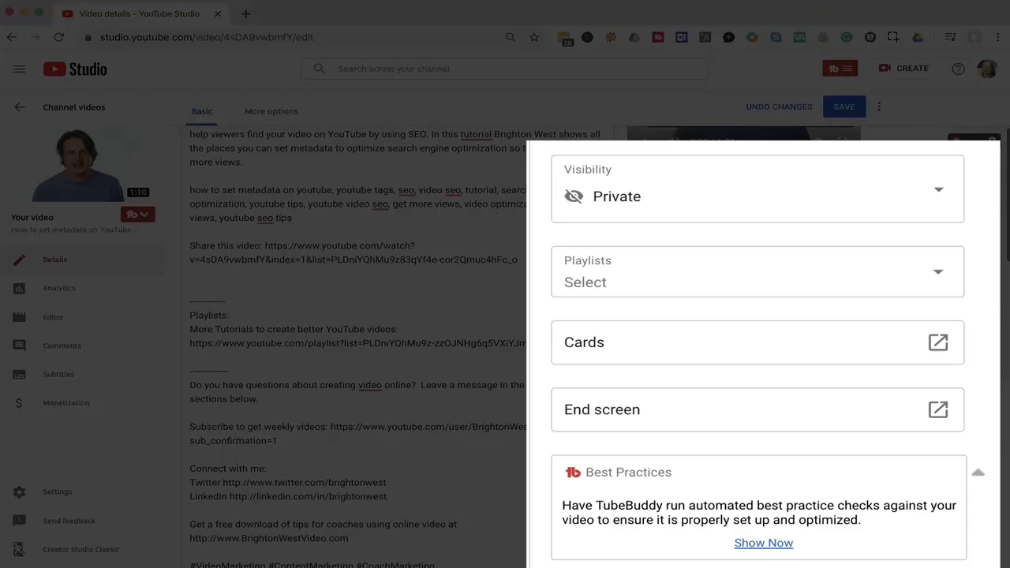
click(945, 197)
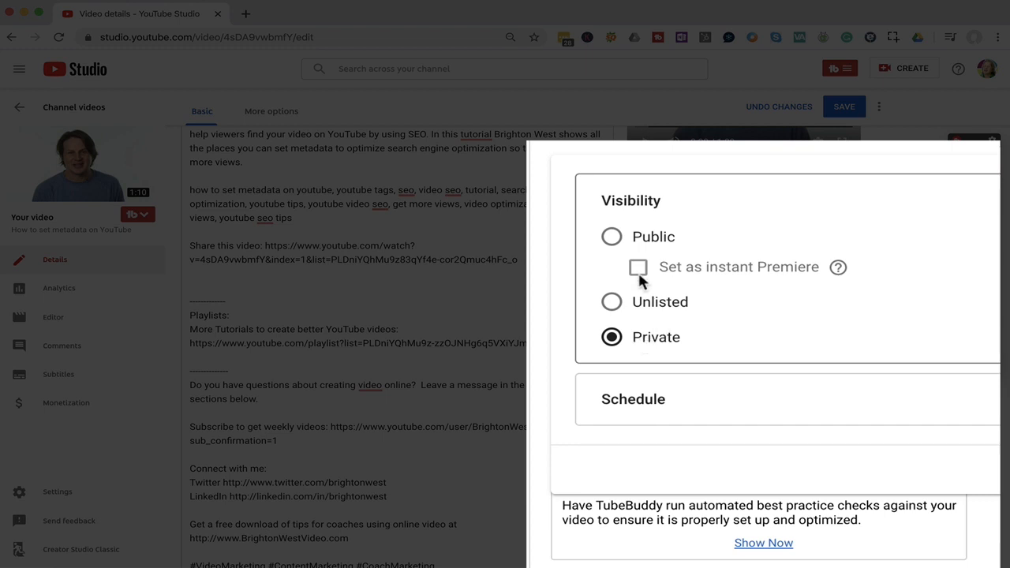
click(613, 239)
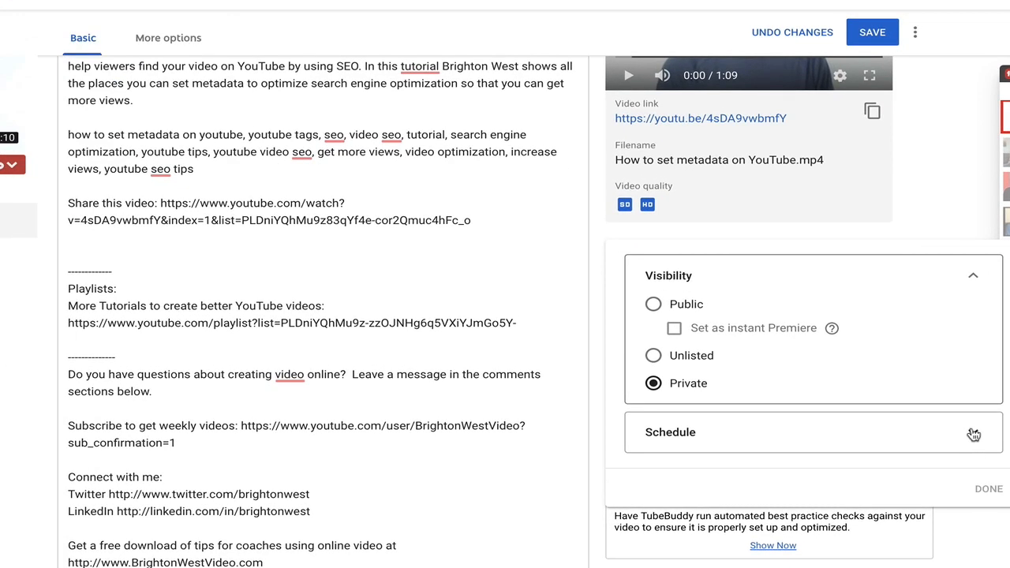
- Schedule the video to publish as public on Jan 30, 2020 at 6:00 AM, without setting it as a Premiere
click(974, 435)
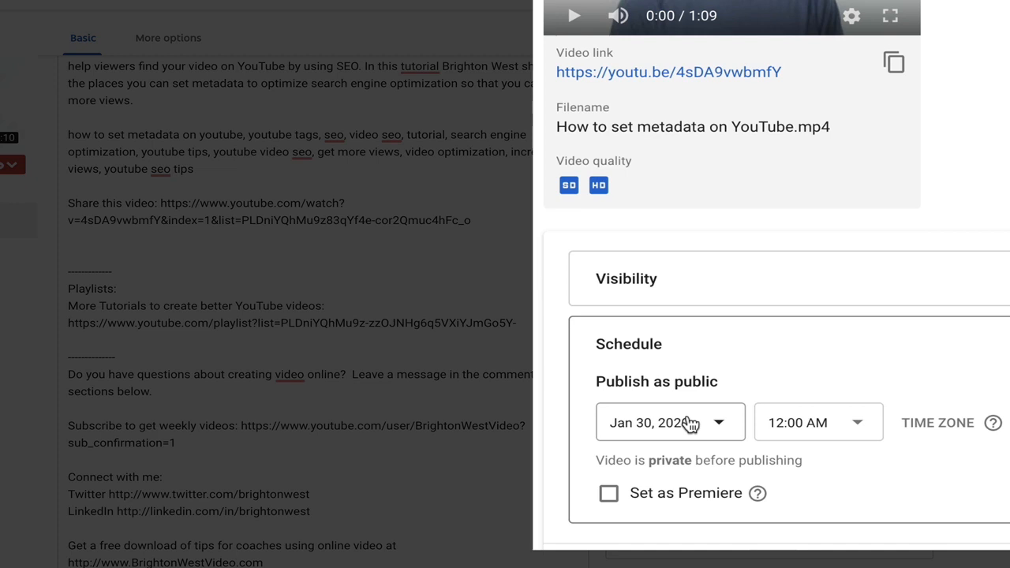
click(714, 385)
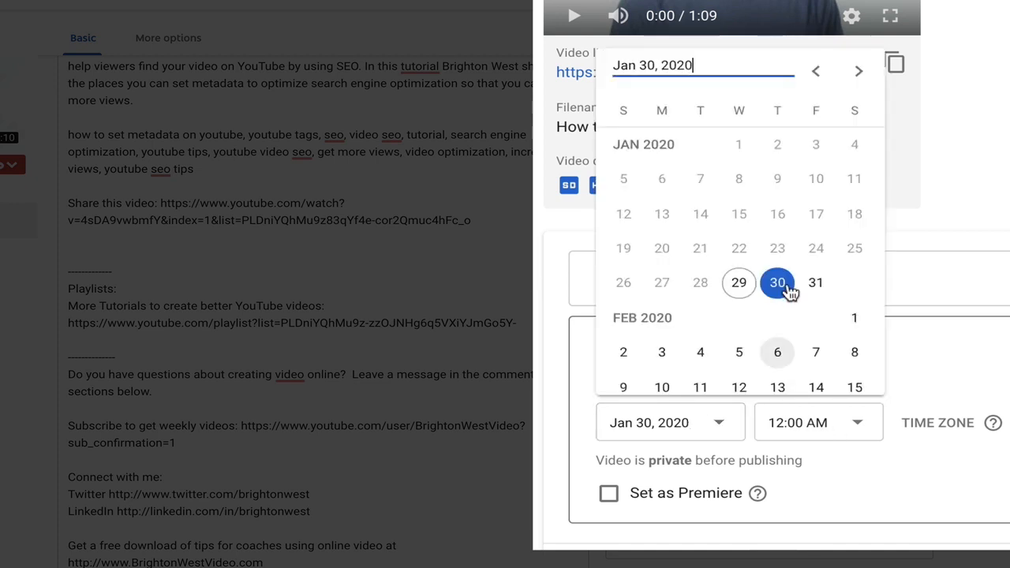
click(861, 423)
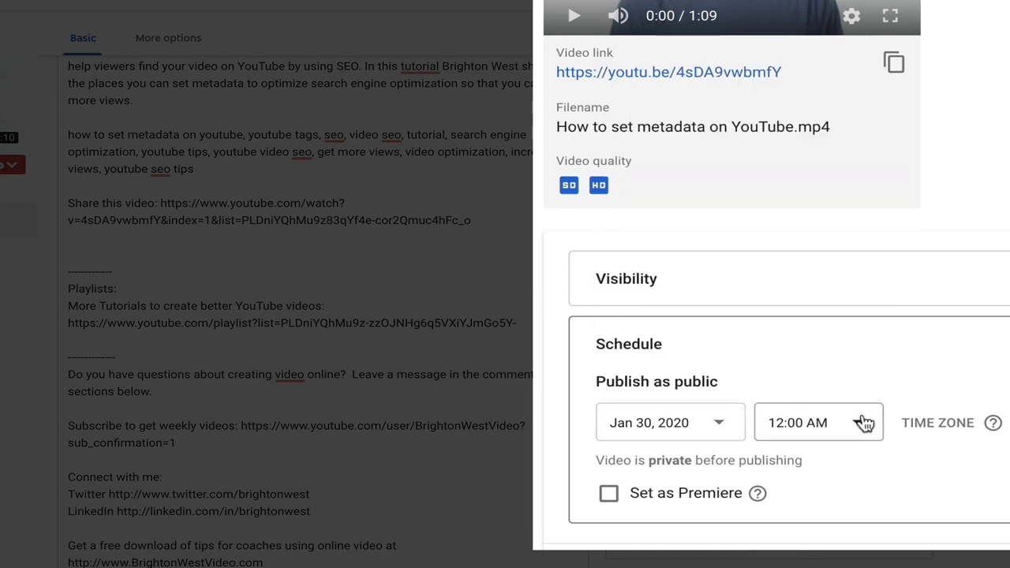
click(865, 424)
scroll(831, 363, down, 3)
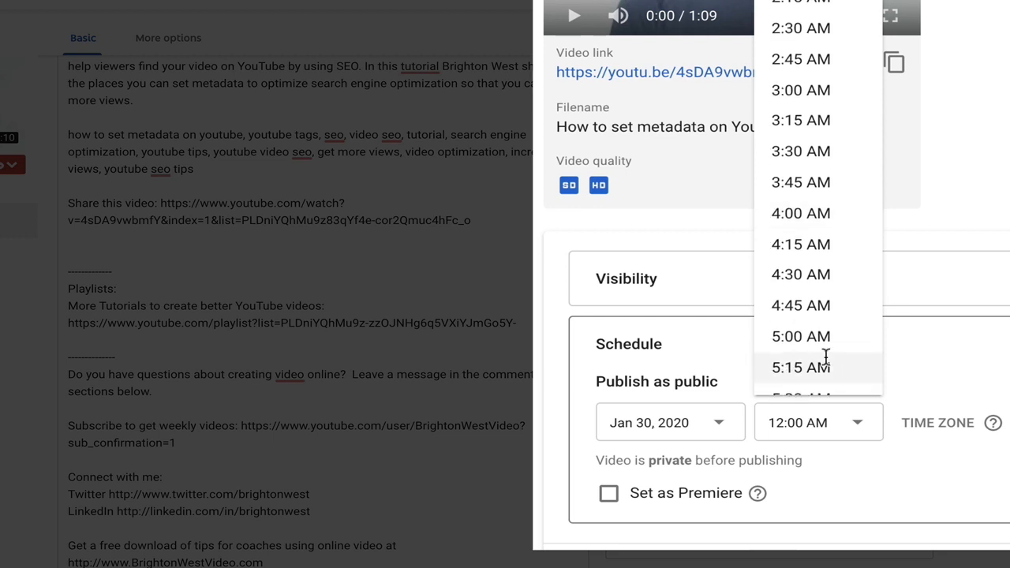
scroll(824, 355, down, 2)
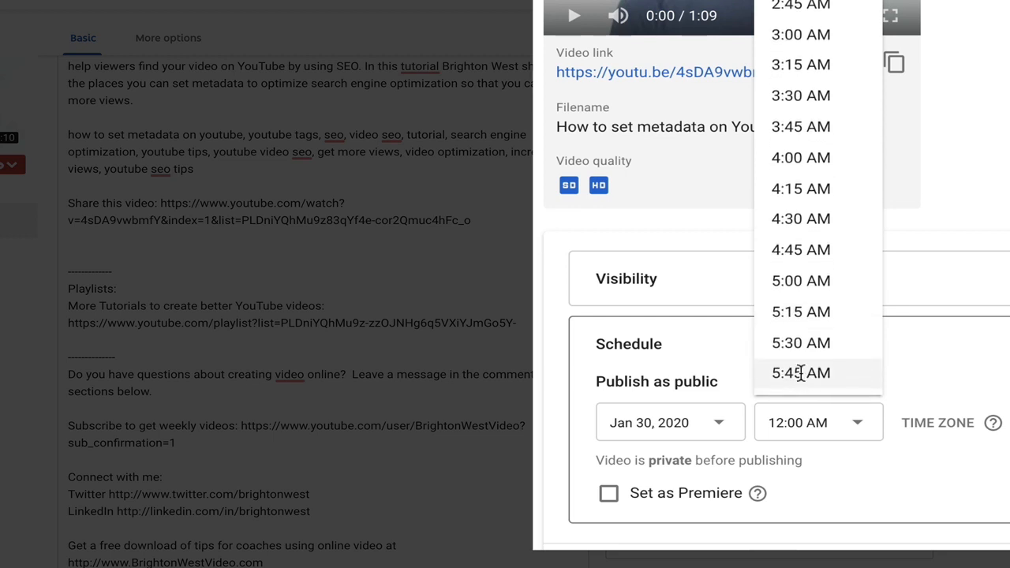
scroll(799, 375, down, 3)
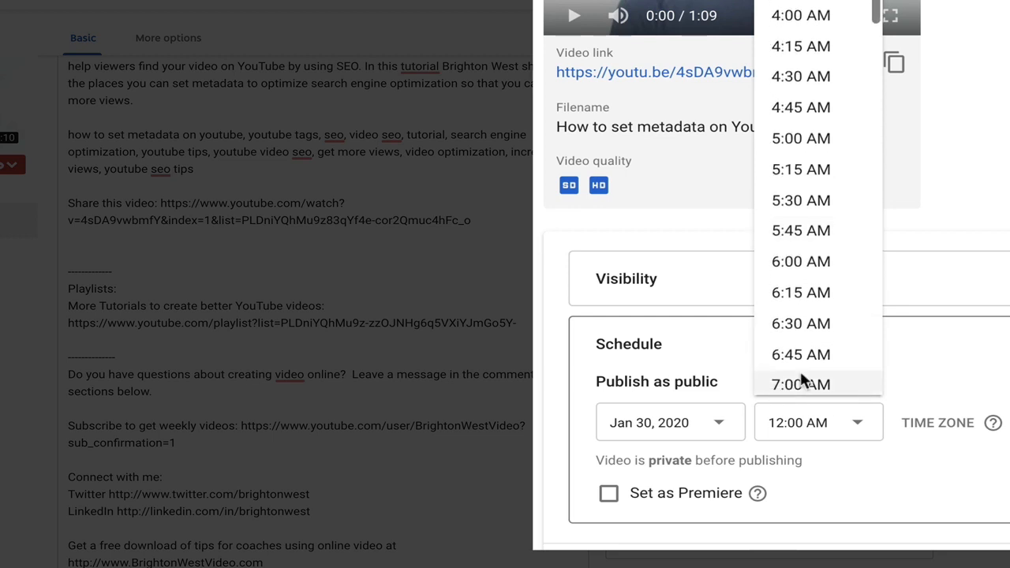
click(795, 261)
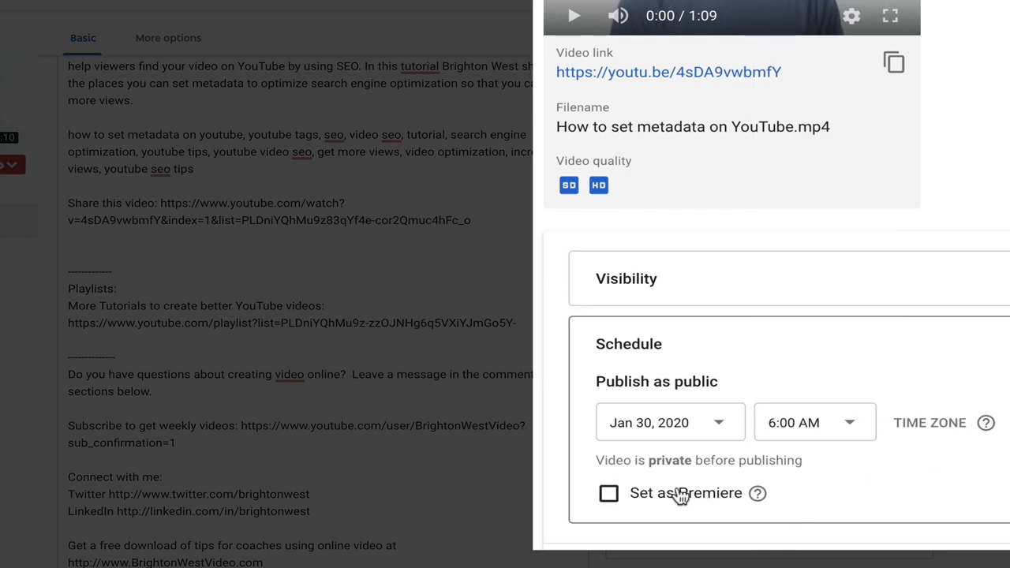
mouse_move(758, 494)
key(Escape)
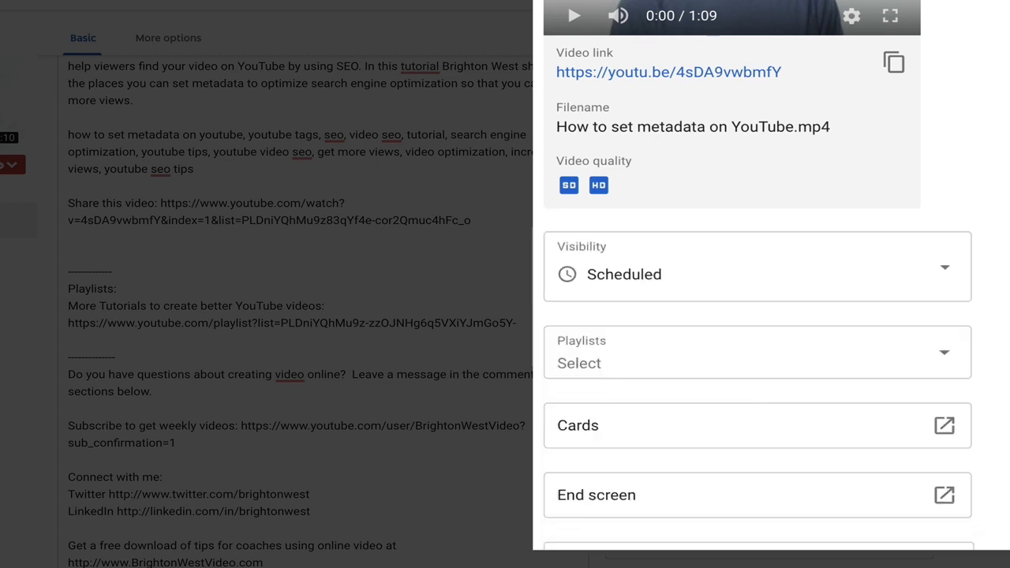
- Add the video to the playlists "Video Tips for Coaches" and "YouTube Growth Tips"
click(947, 362)
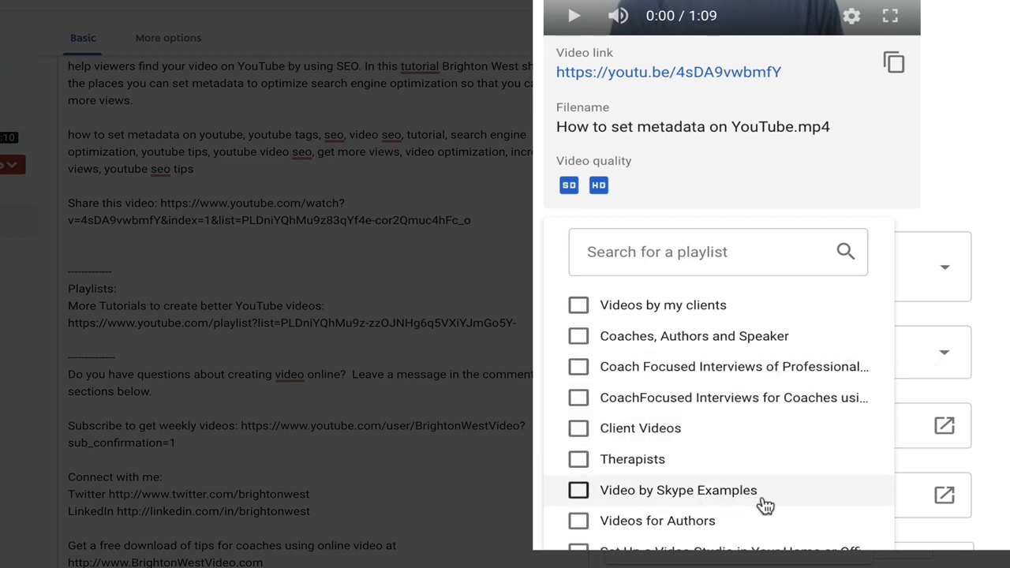
scroll(766, 505, down, 1)
scroll(766, 505, down, 3)
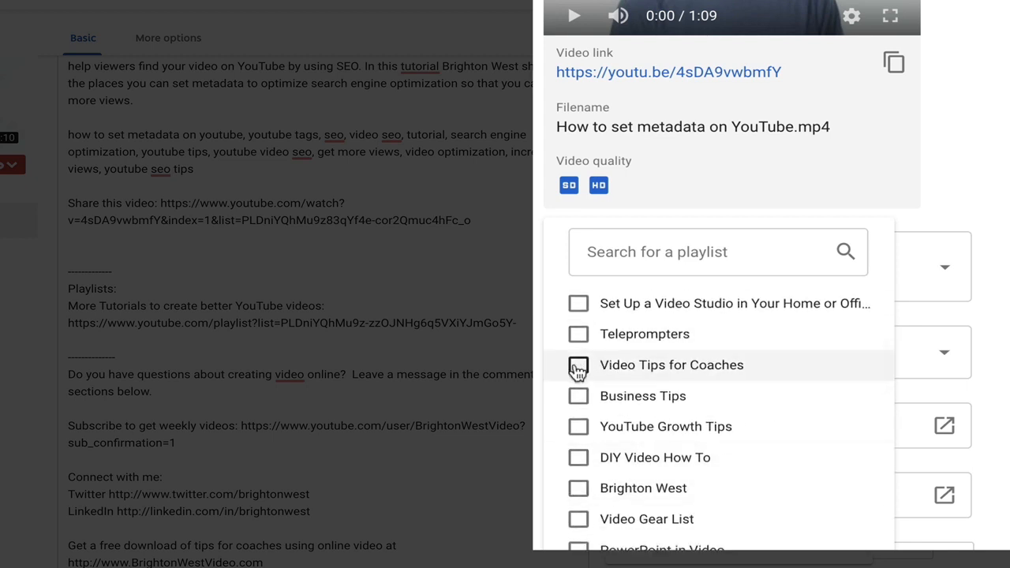
click(579, 367)
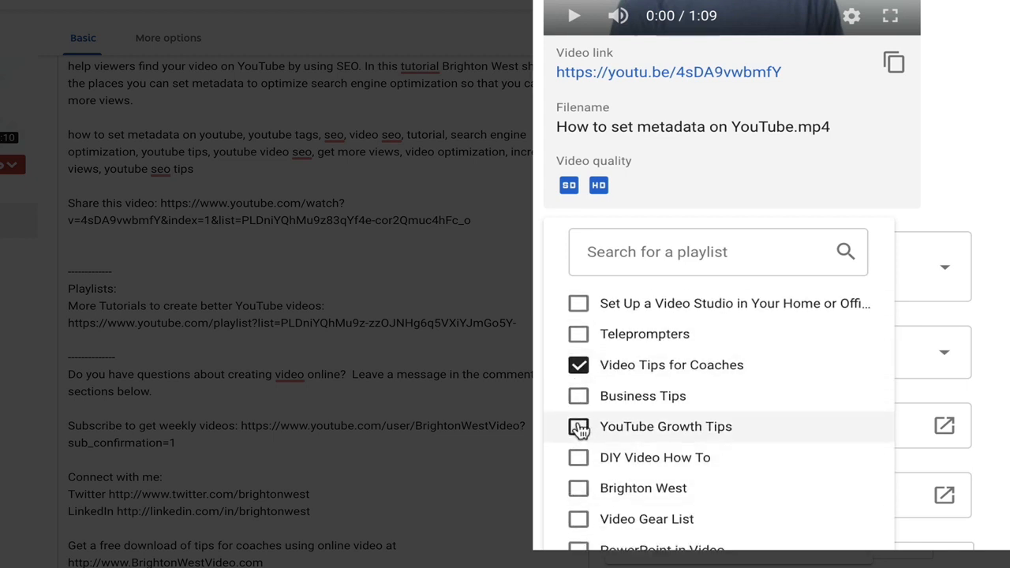
click(614, 431)
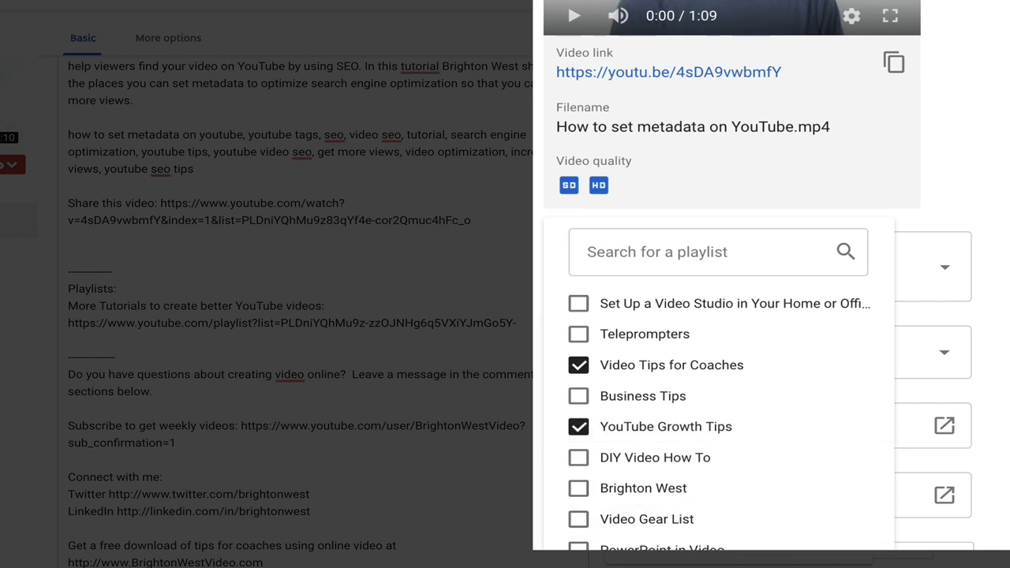
click(987, 431)
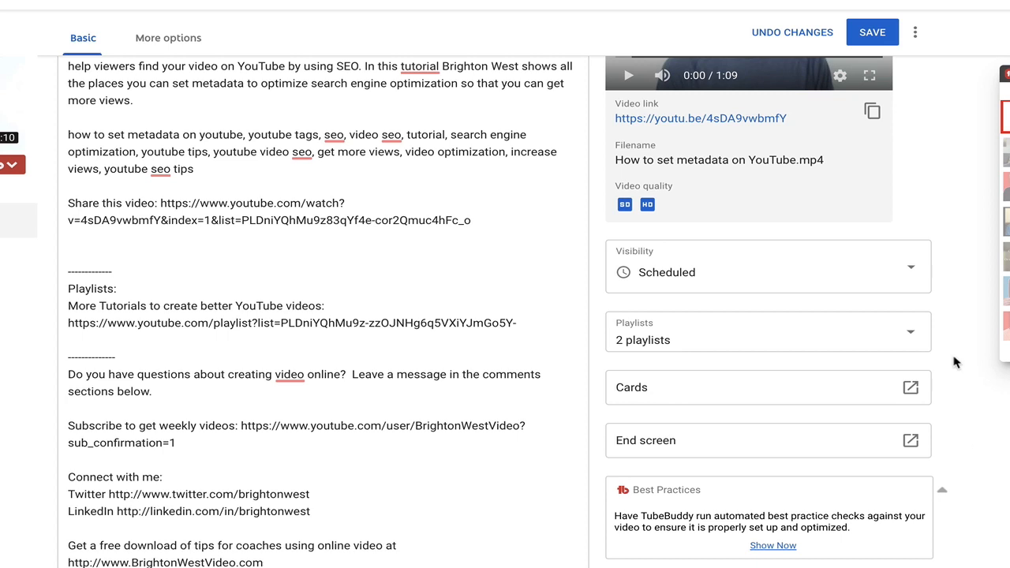
- Open the video's cards editor, pause the preview and place the timeline marker at 0:29
scroll(952, 360, down, 1)
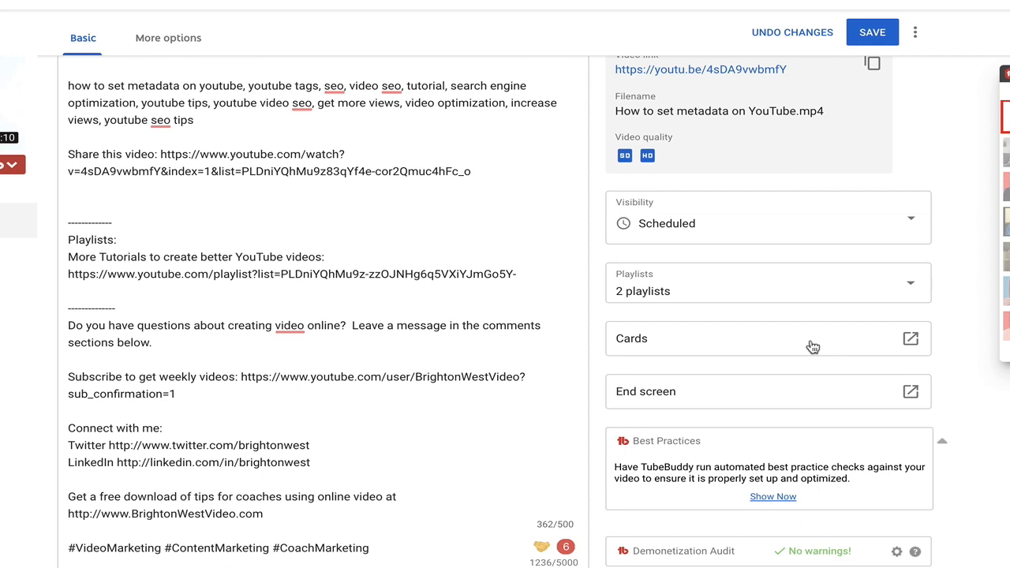
click(700, 340)
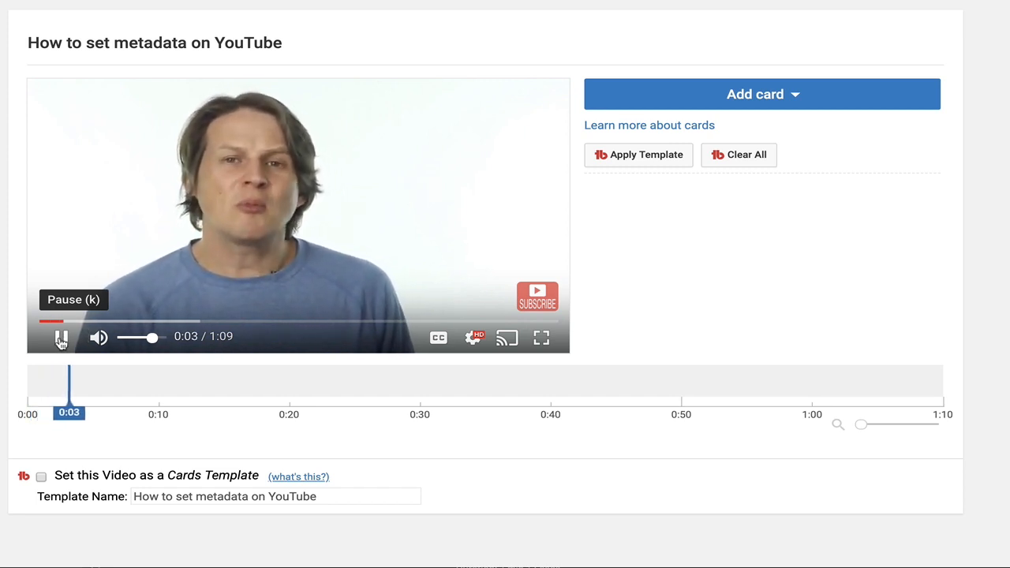
click(62, 339)
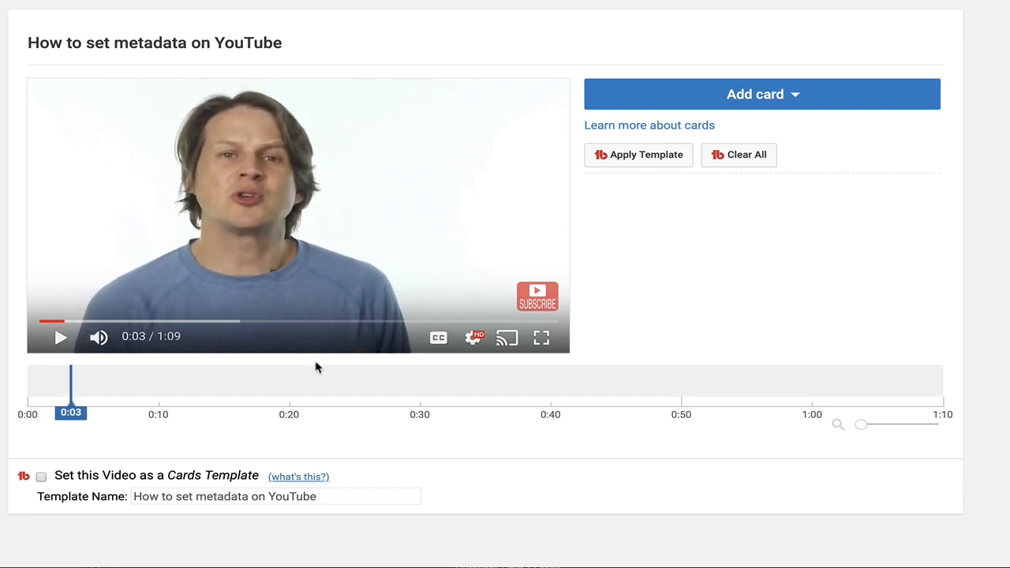
click(419, 388)
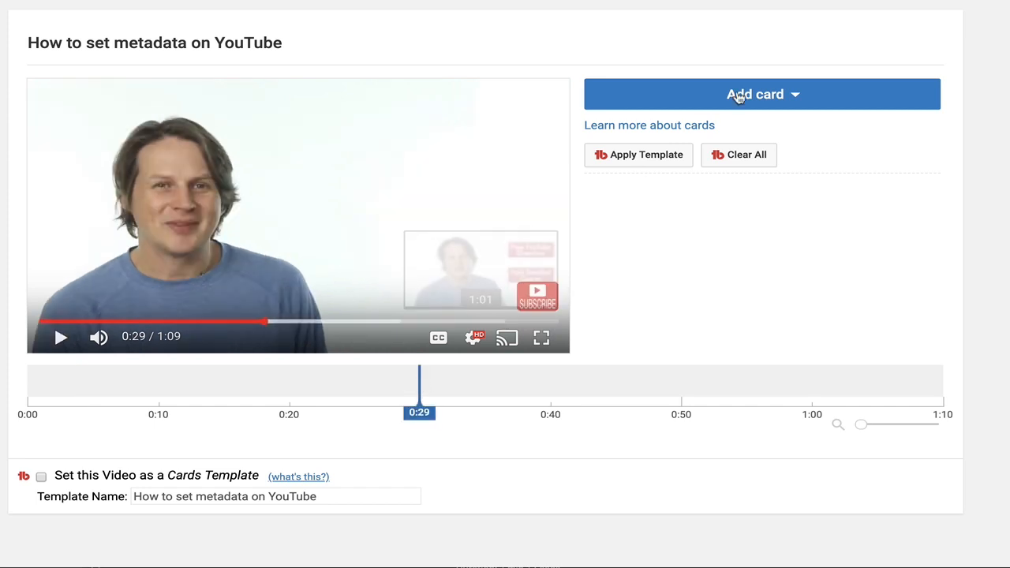
- Start a Video or Playlist card at 0:29 and choose the "Climate-Conscious Coaching" upload to promote
click(766, 91)
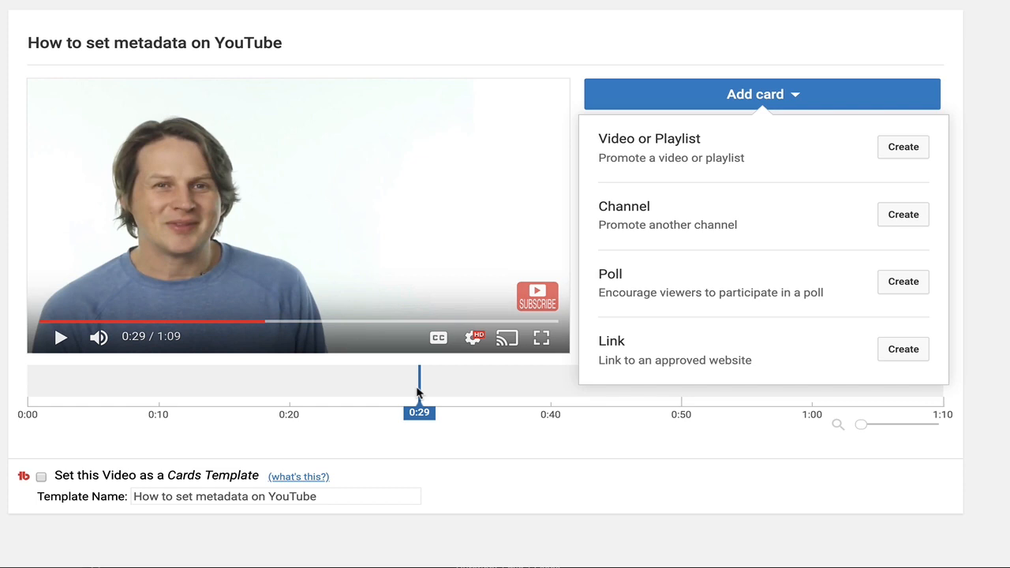
click(897, 147)
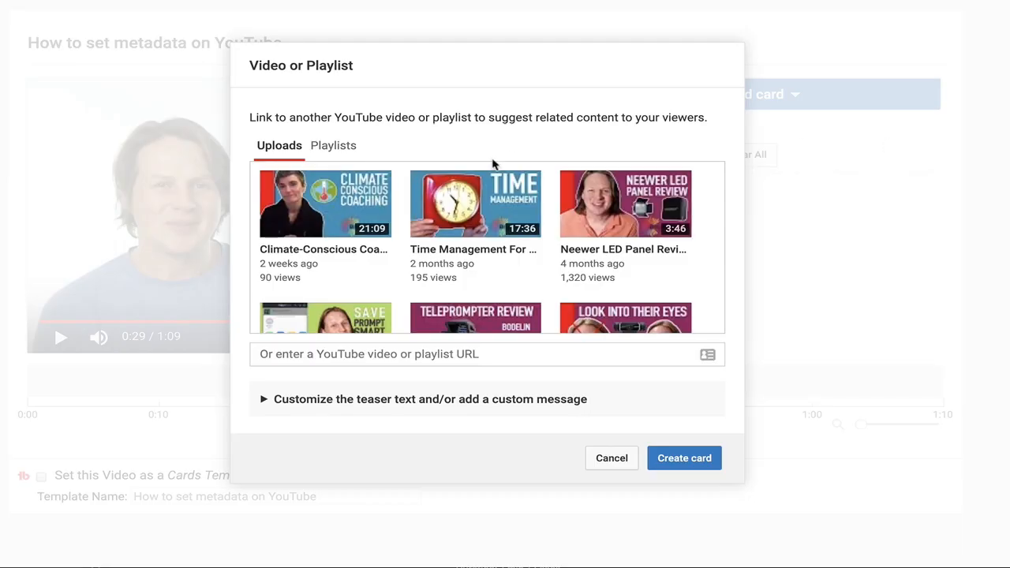
click(325, 199)
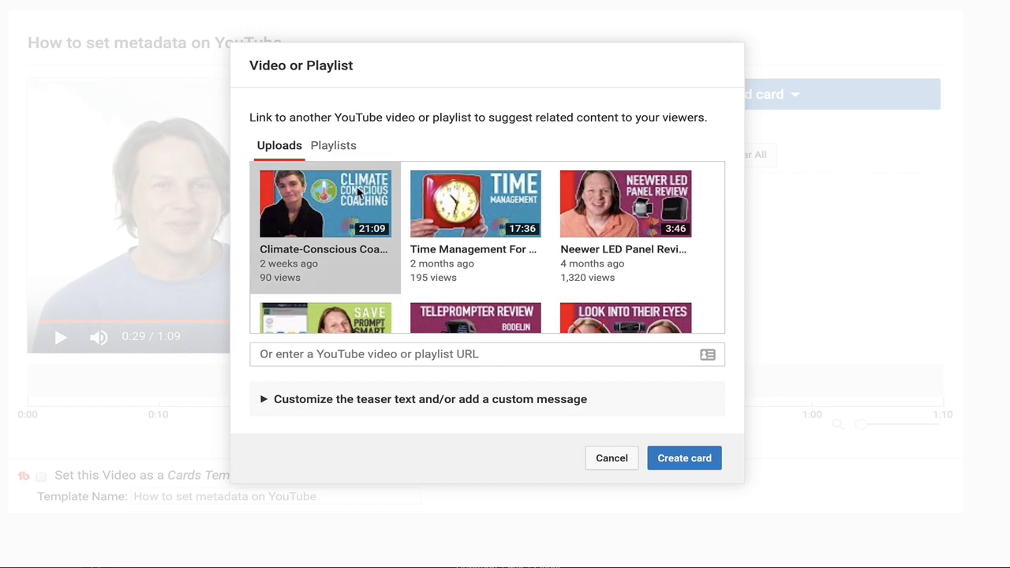
- Create the card with "Click here for a great video" as both custom message and teaser text, and close the cards editor
click(264, 399)
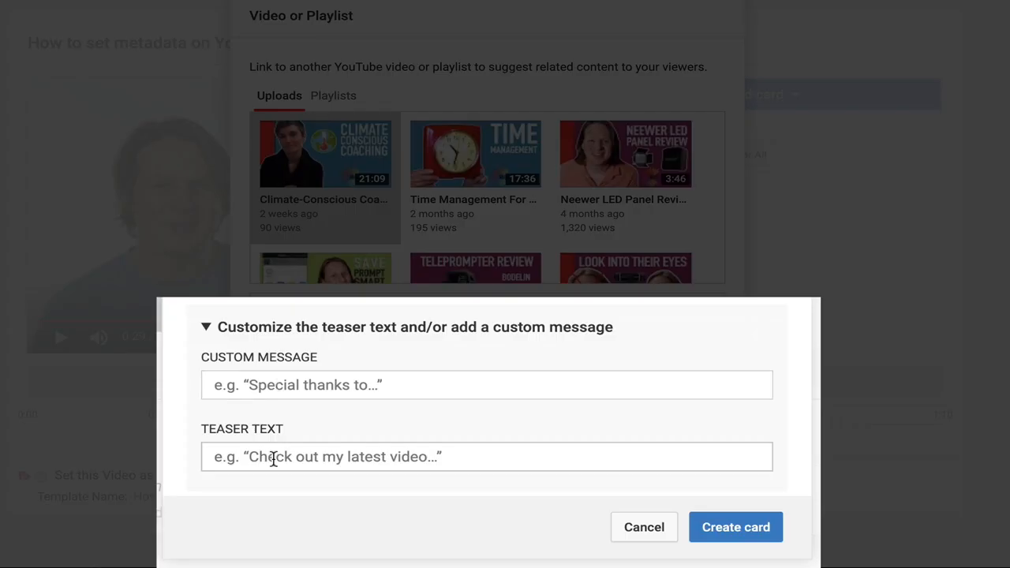
click(268, 385)
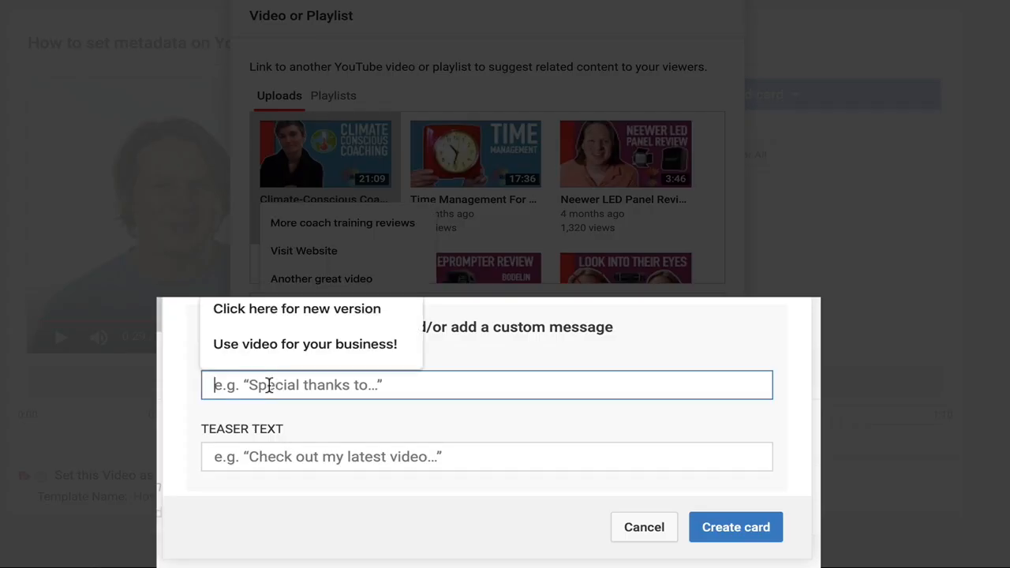
text(Click)
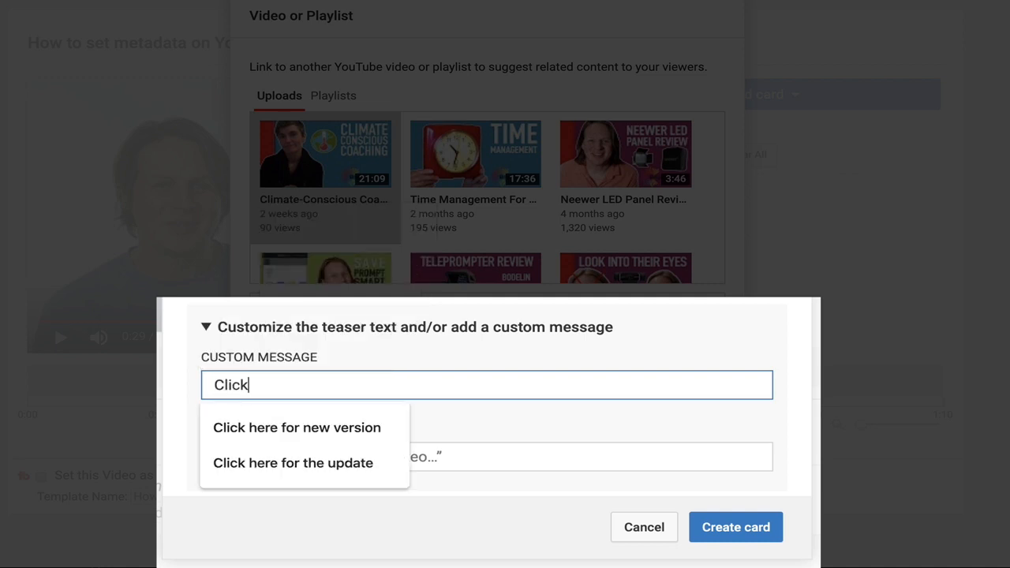
text( here for a great video)
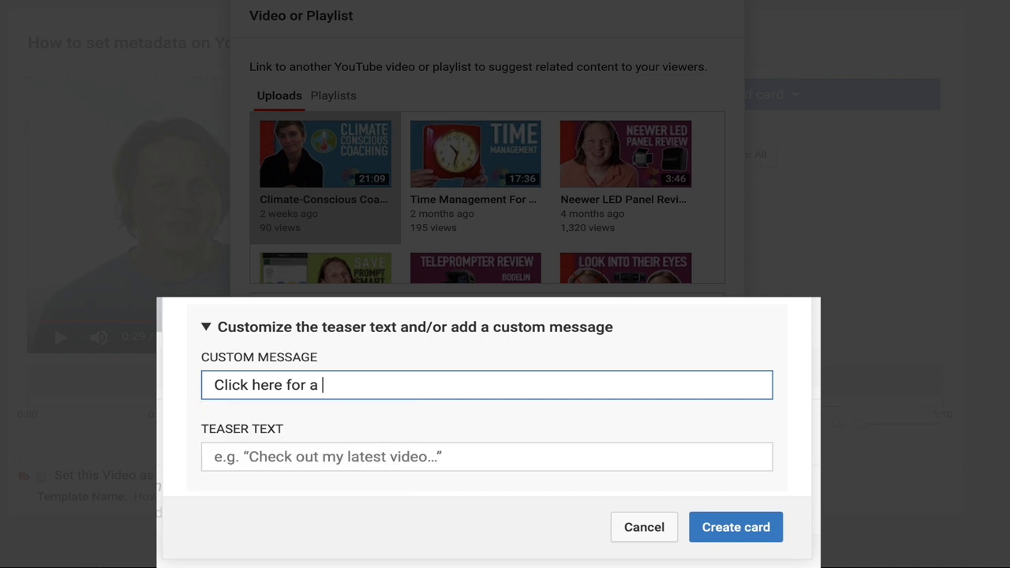
key(Tab)
text(Click here for a great video)
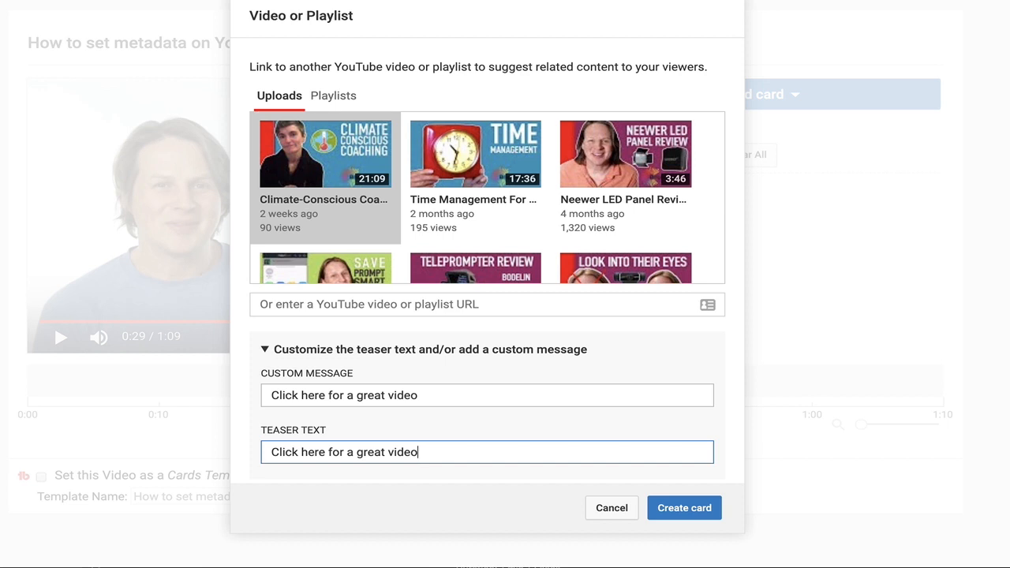
click(663, 510)
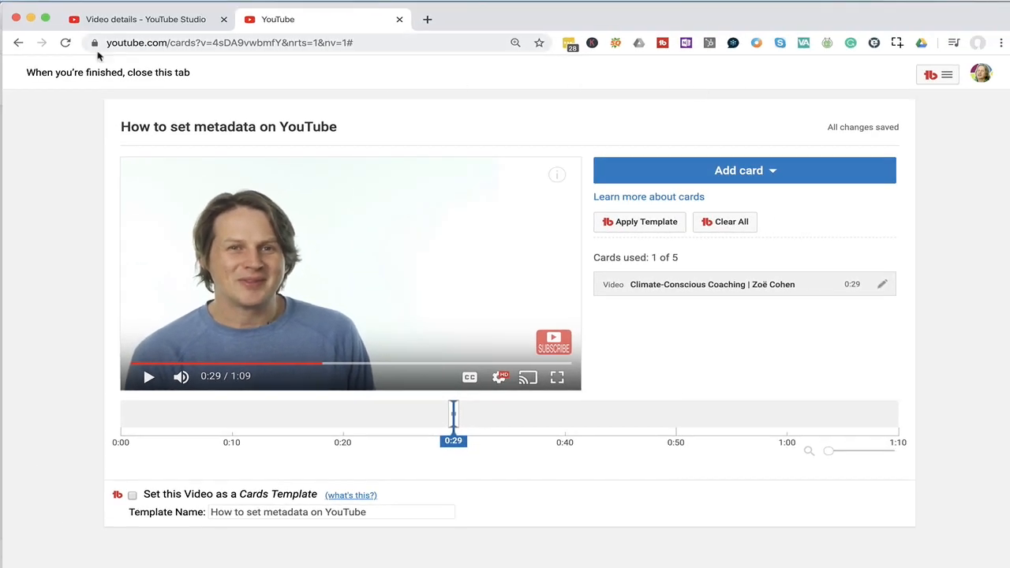
click(399, 21)
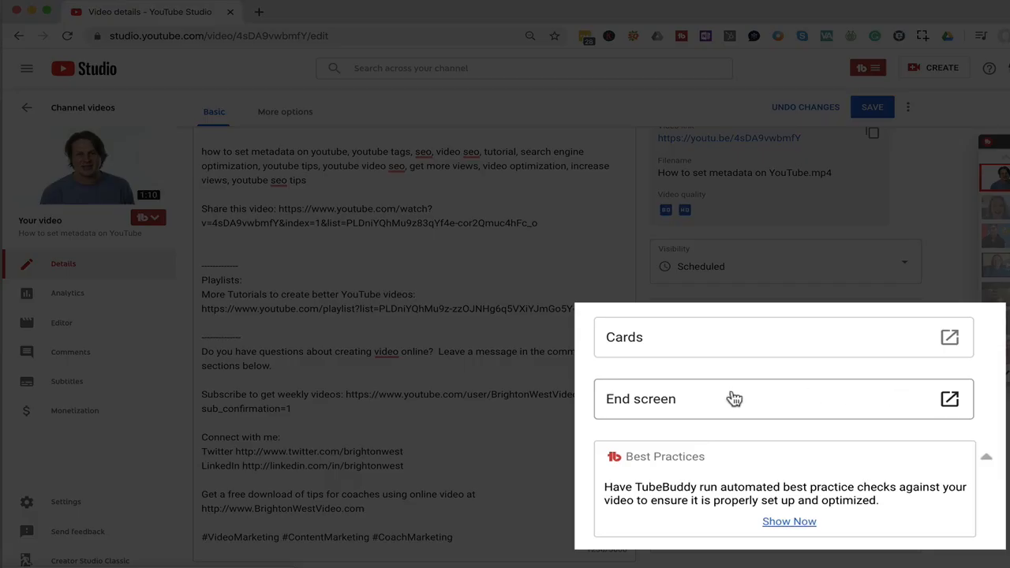
- Open the video's end screen editor and place the timeline marker at 0:52
click(700, 403)
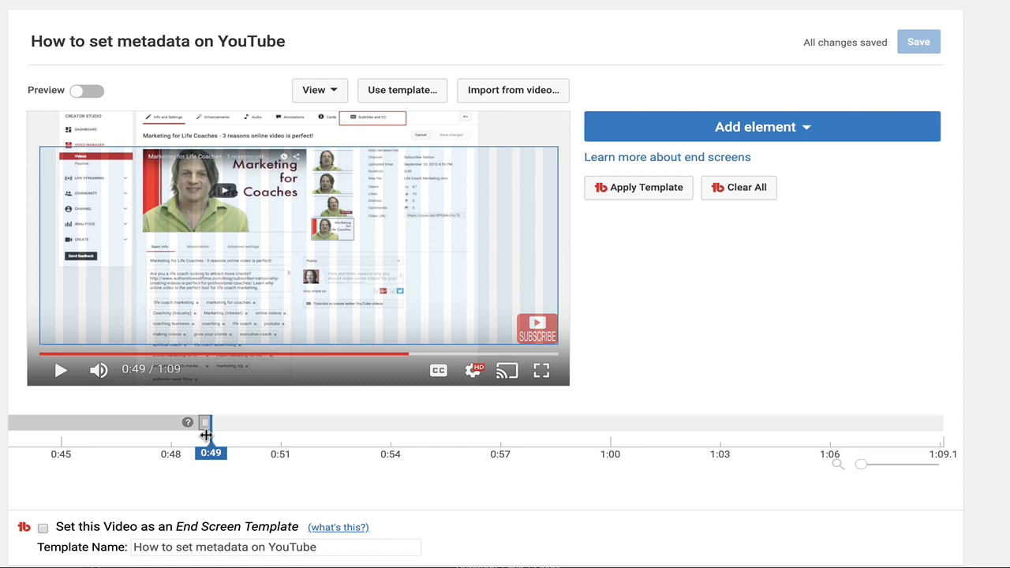
drag(206, 435, 320, 429)
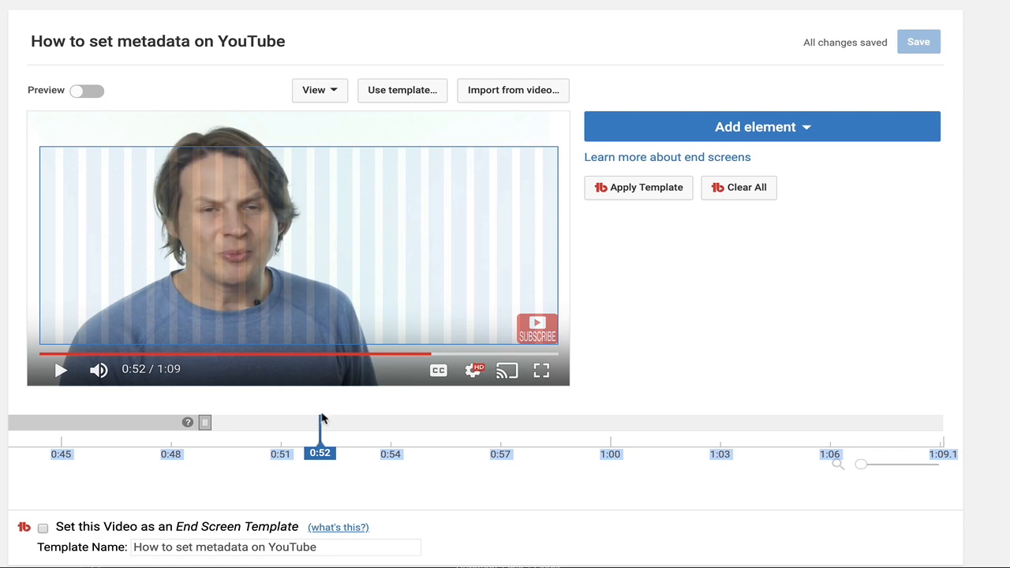
drag(319, 419, 223, 421)
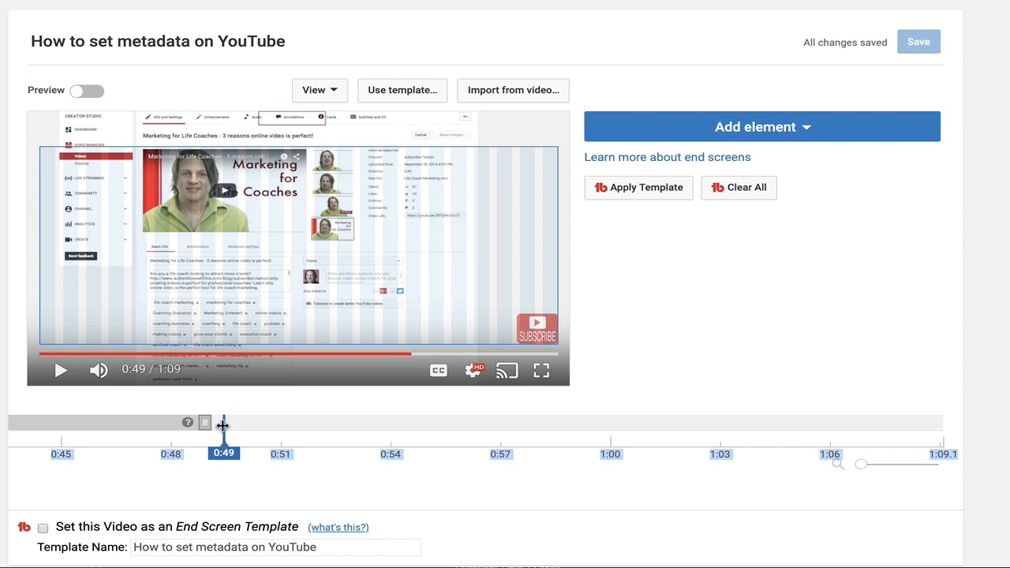
drag(224, 422, 319, 425)
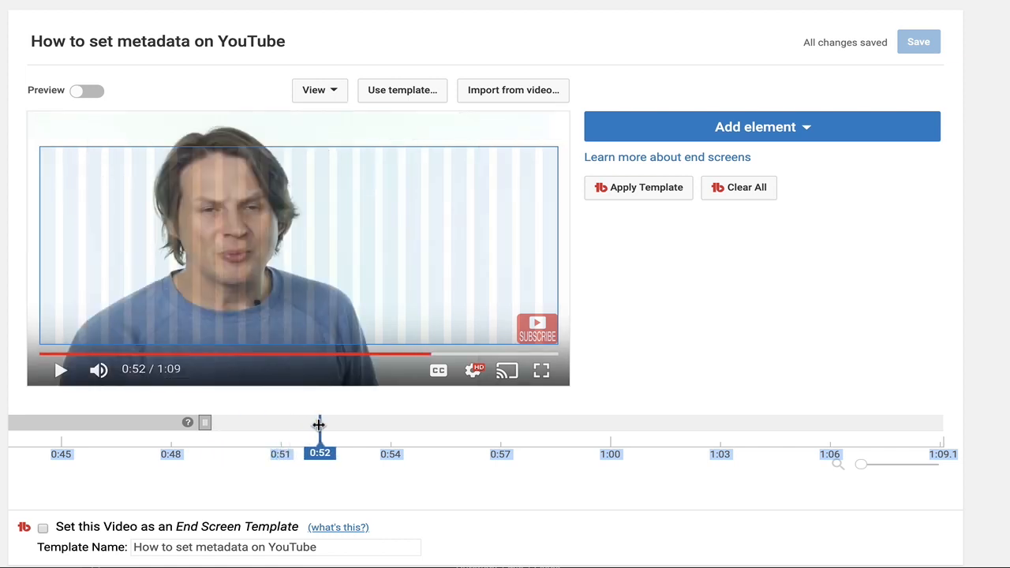
- Add an end screen element for the specific upload "Neewer LED Panel Review" and place it in the upper-right area of the video frame
click(706, 133)
click(905, 180)
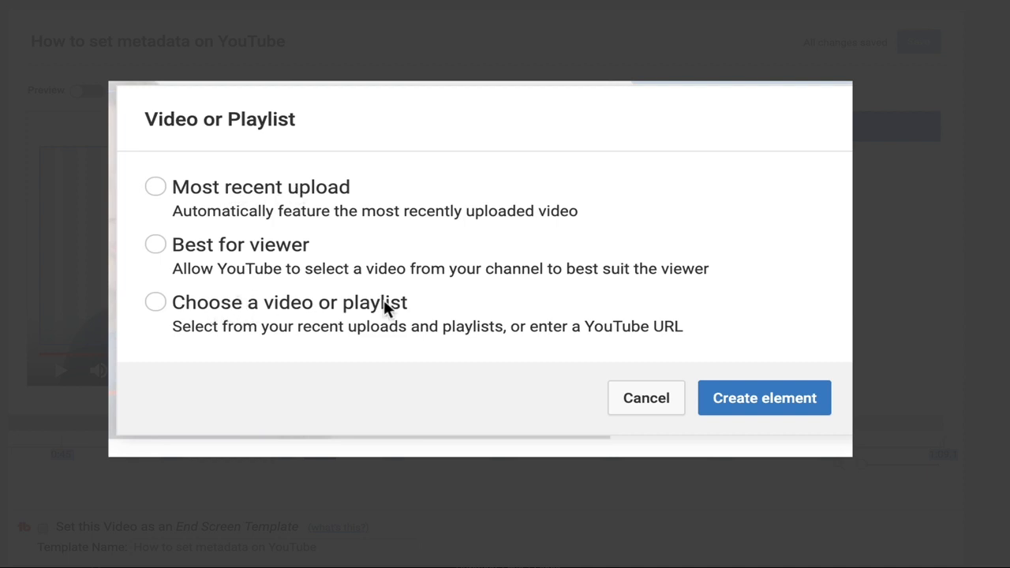
click(157, 304)
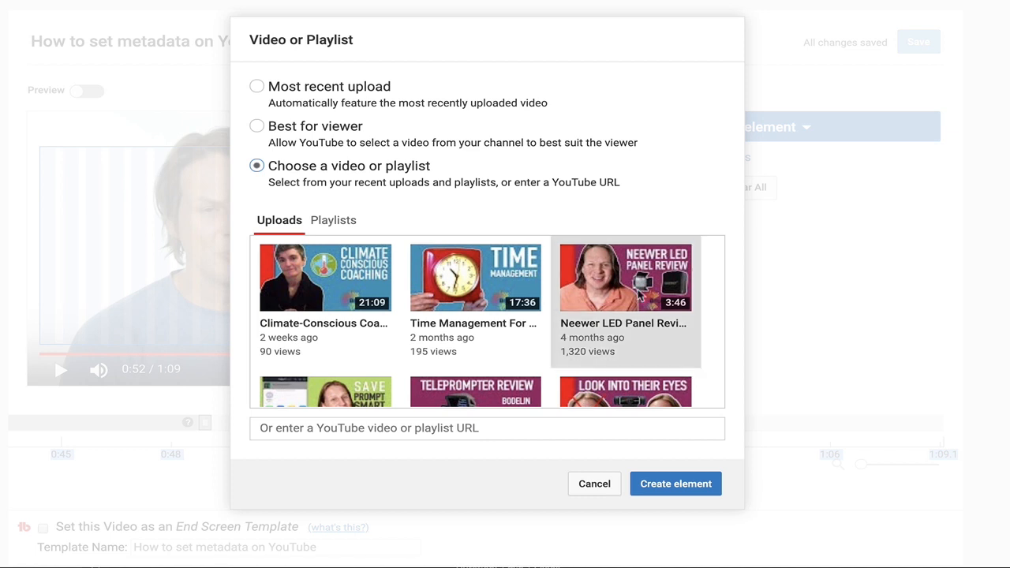
click(632, 308)
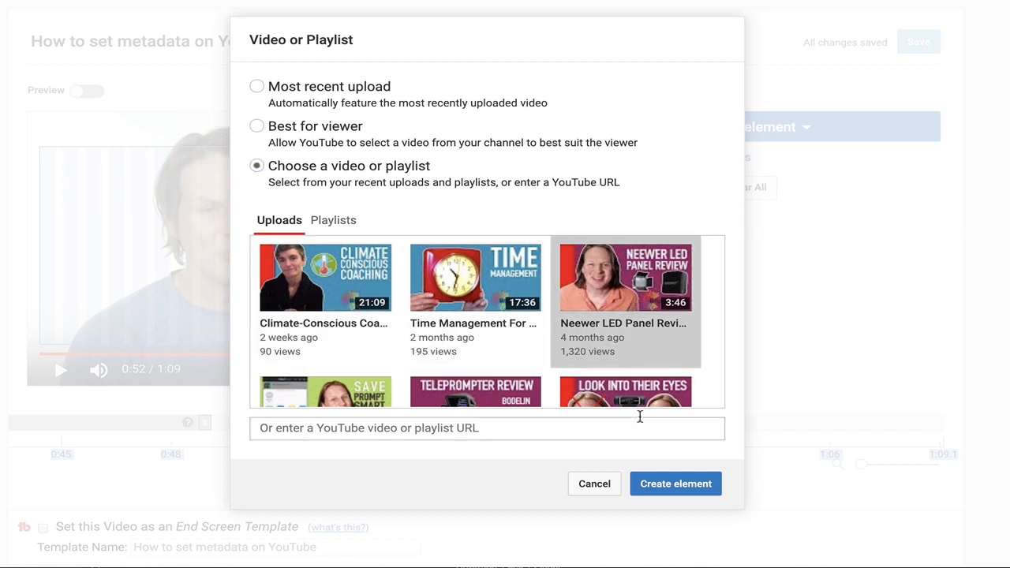
click(665, 484)
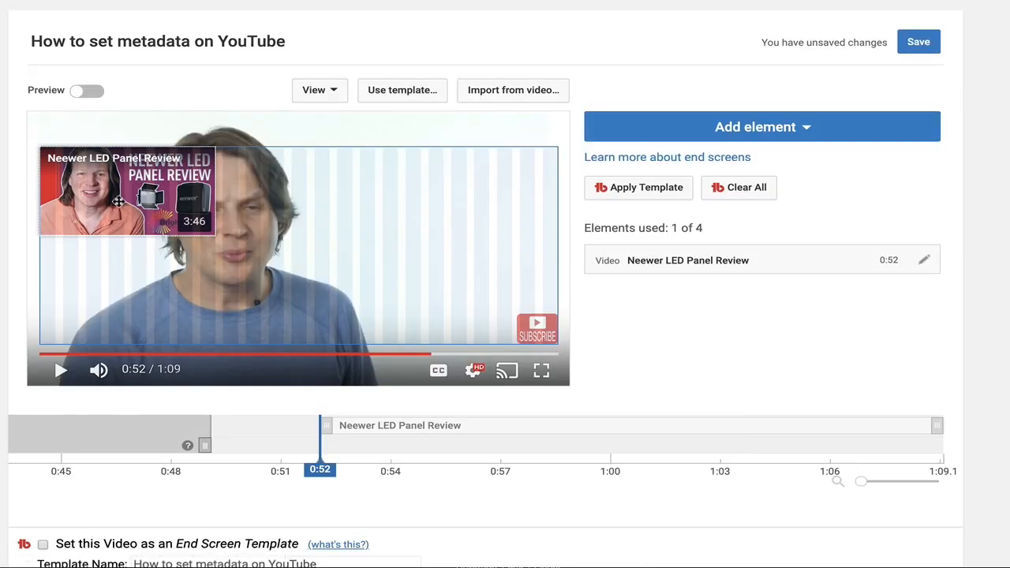
drag(118, 202, 494, 208)
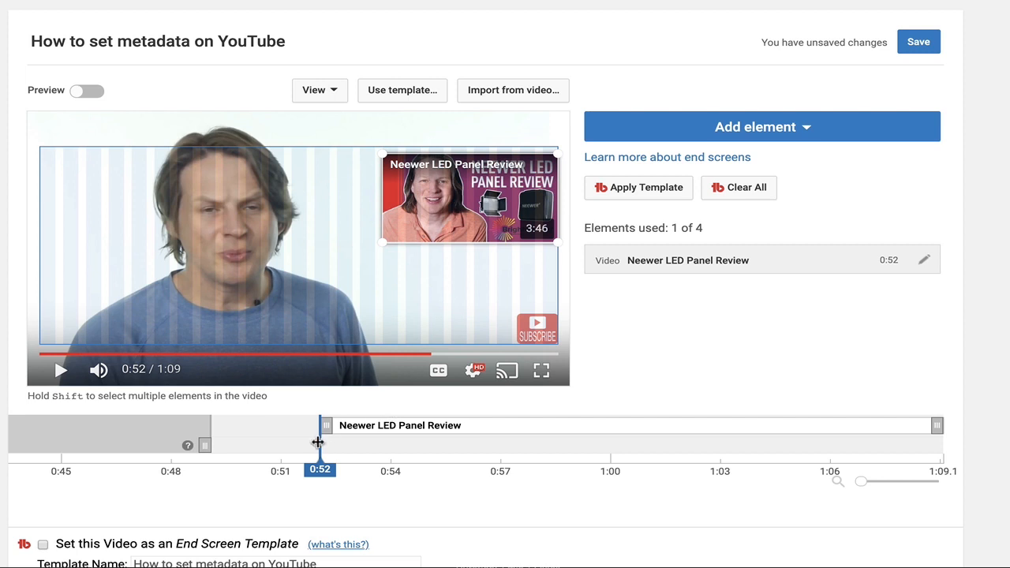
- Review the end screen layout and element types at 1:00, and move the end screen's start point to about 0:52
drag(320, 442, 637, 445)
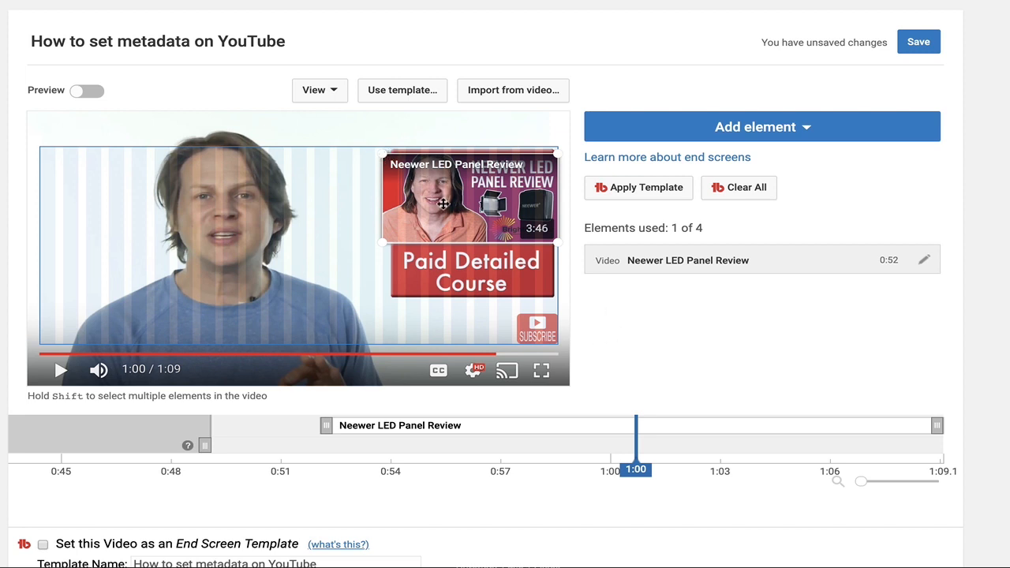
click(732, 128)
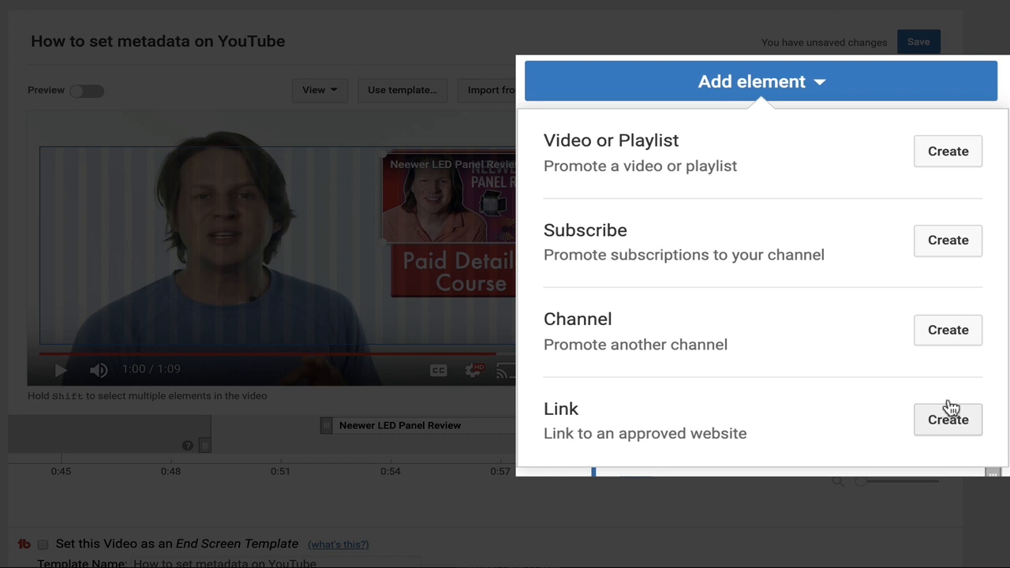
click(548, 395)
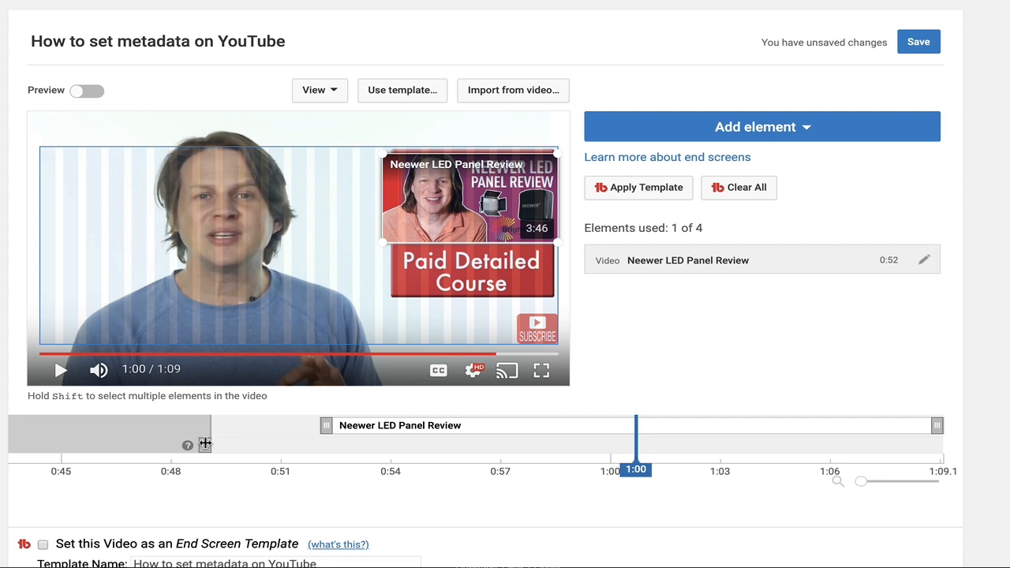
click(204, 444)
drag(205, 444, 315, 446)
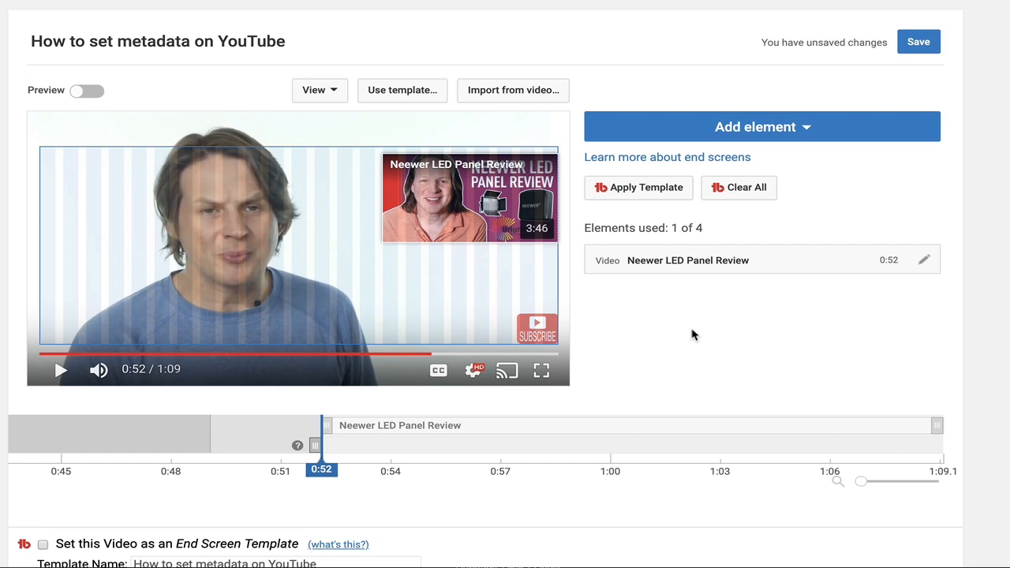
- Preview the end screen's playback, and save the end screen before closing its editor
click(81, 92)
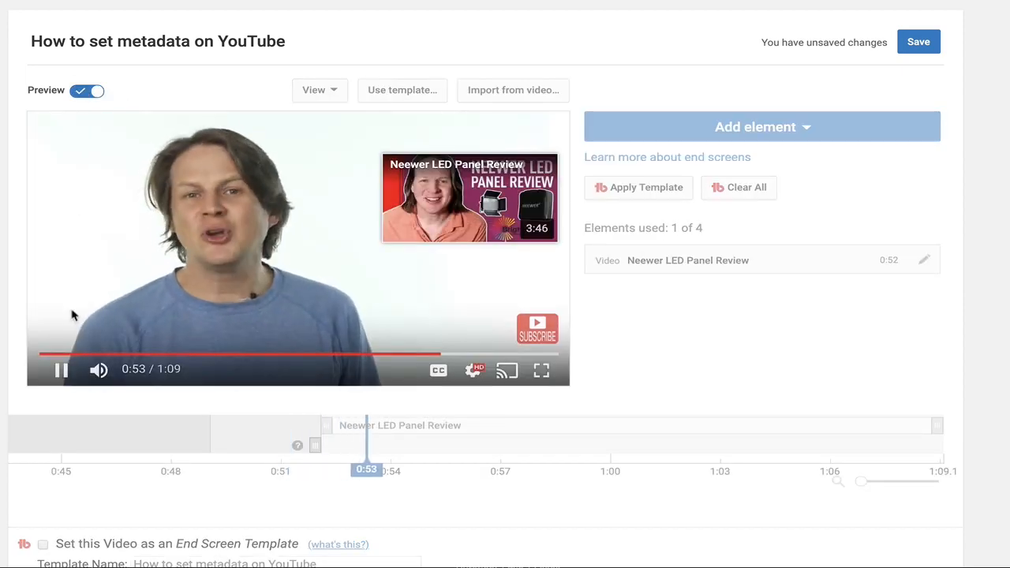
click(61, 369)
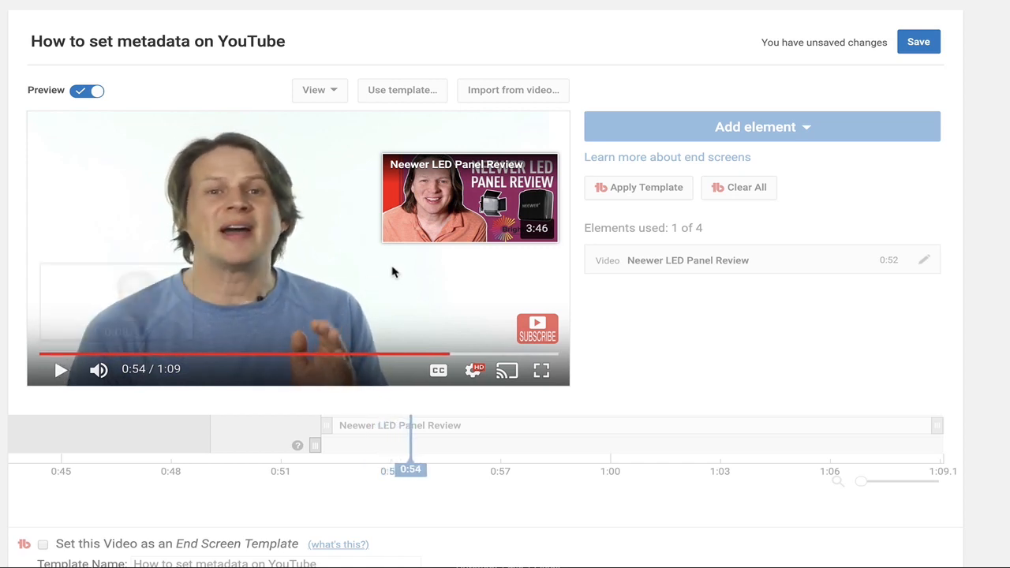
click(918, 43)
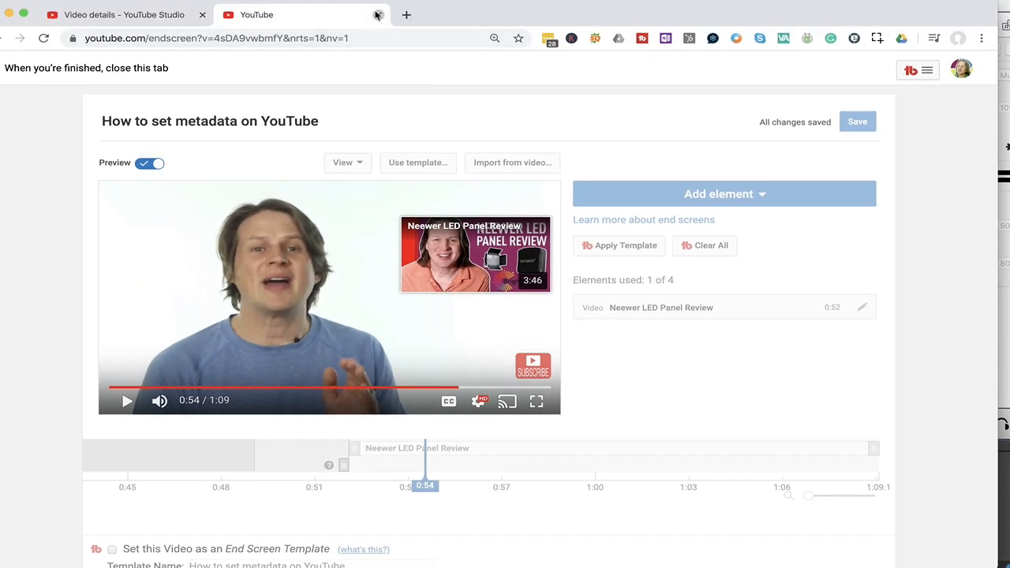
click(376, 16)
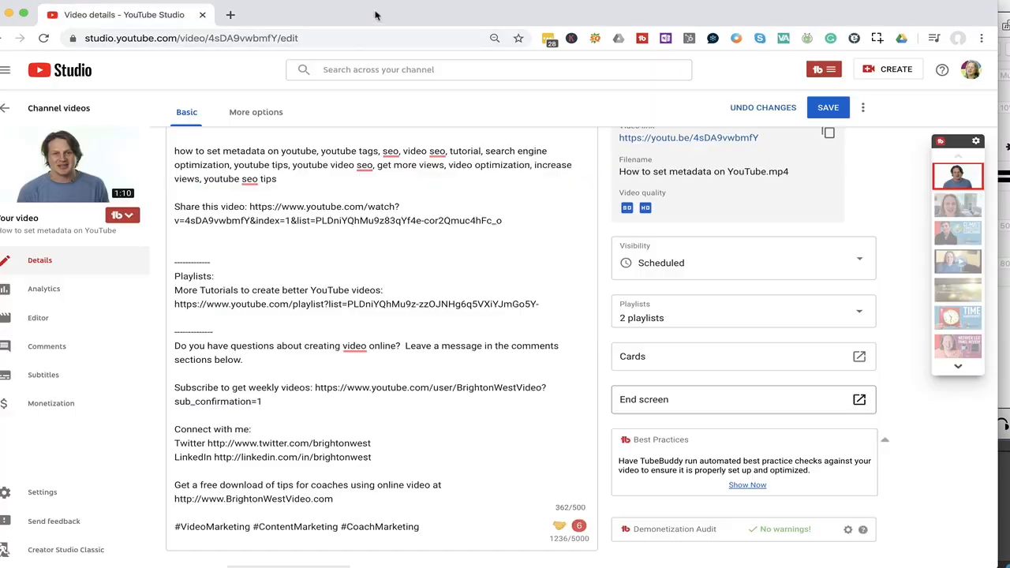
- Open the video's additional options and review the available categories
scroll(455, 146, up, 3)
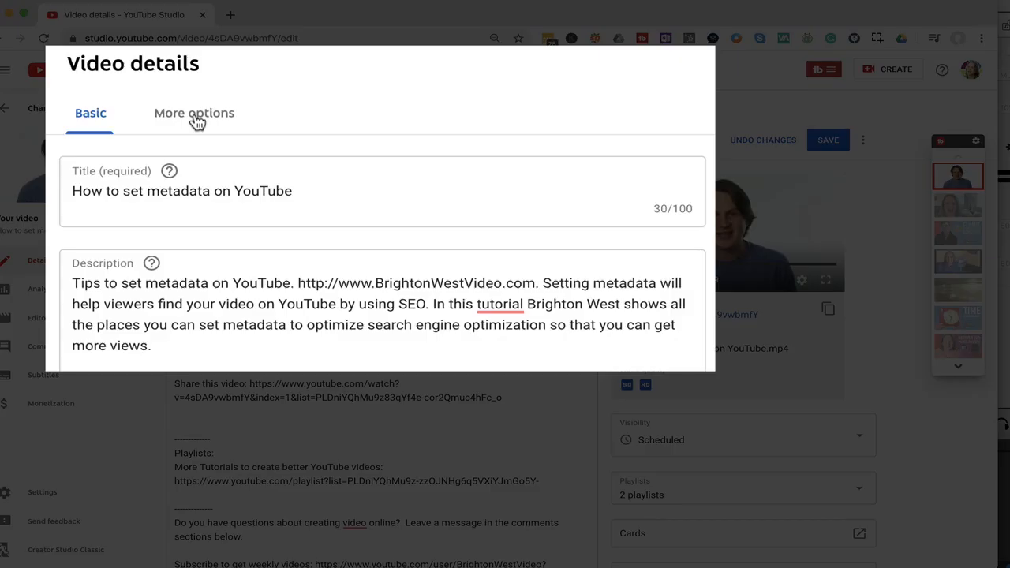
click(195, 116)
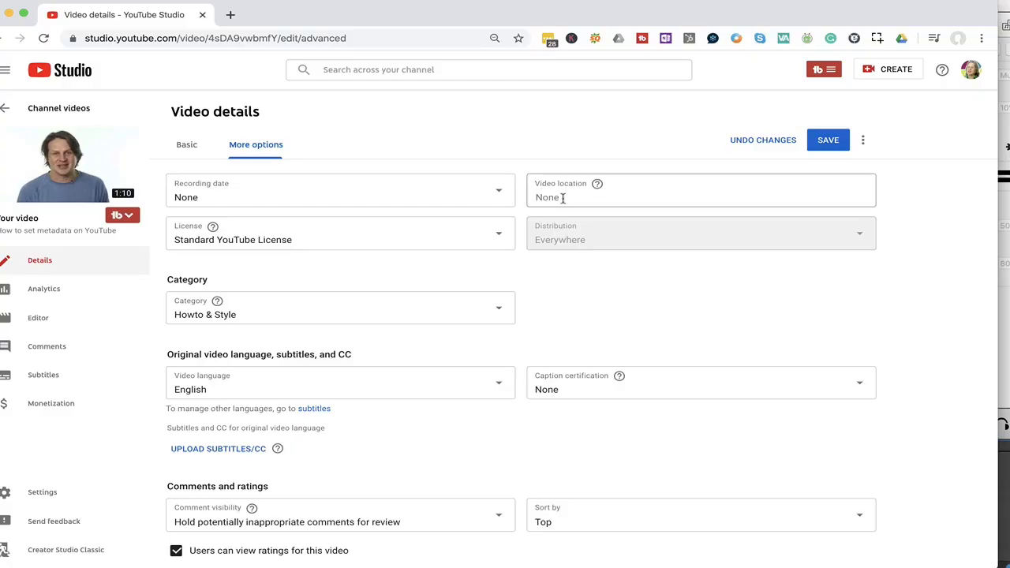
mouse_move(600, 185)
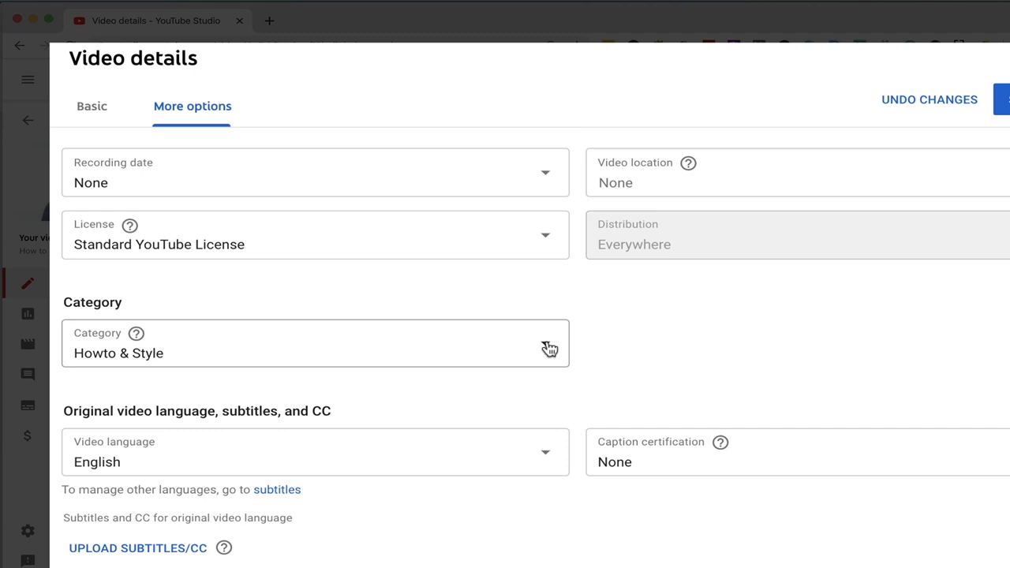
scroll(631, 343, down, 1)
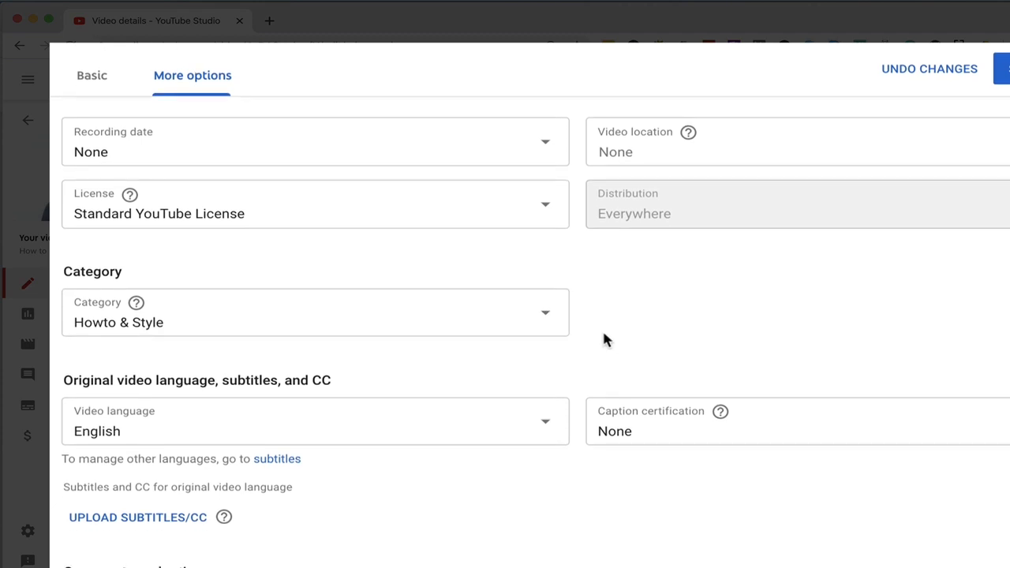
click(551, 317)
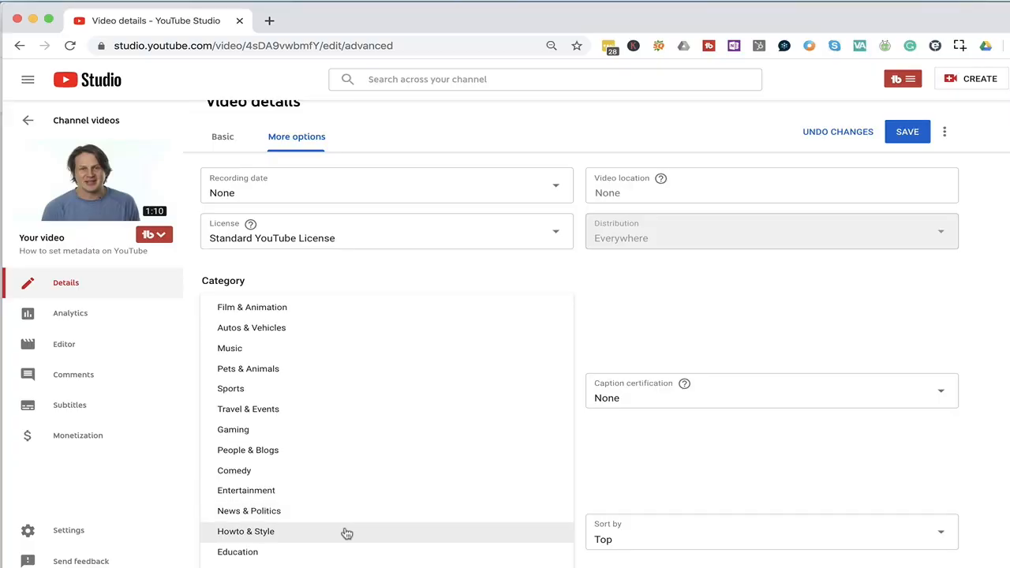
click(670, 302)
- Try to upload a subtitle file with timing for the original video language, and cancel the file selection
scroll(623, 303, down, 2)
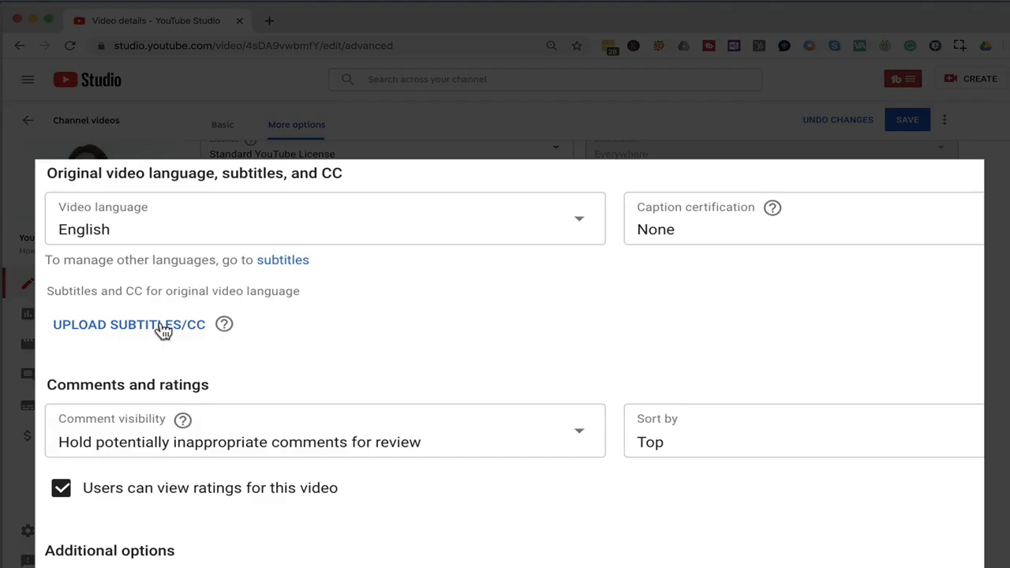
click(163, 329)
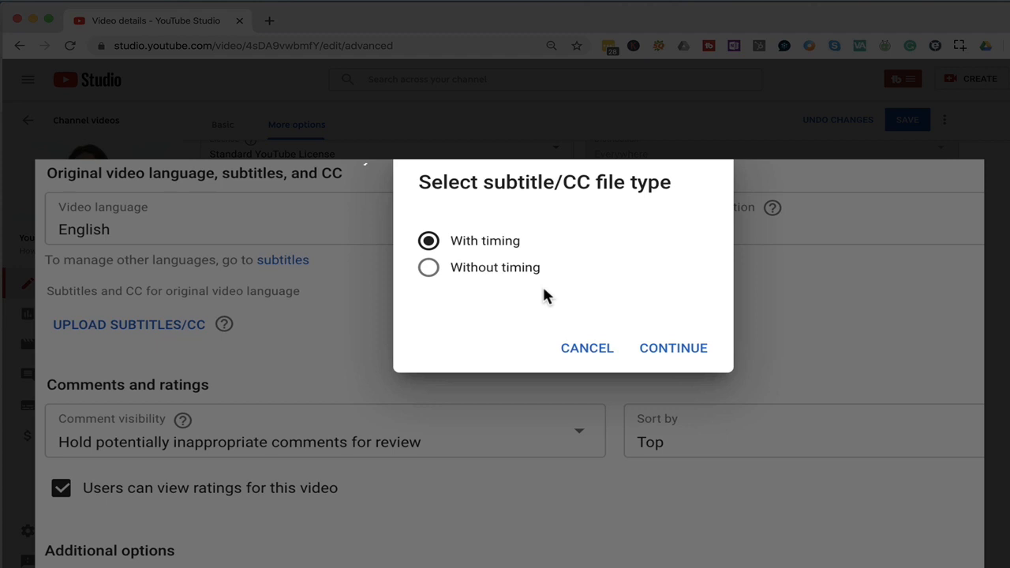
click(670, 355)
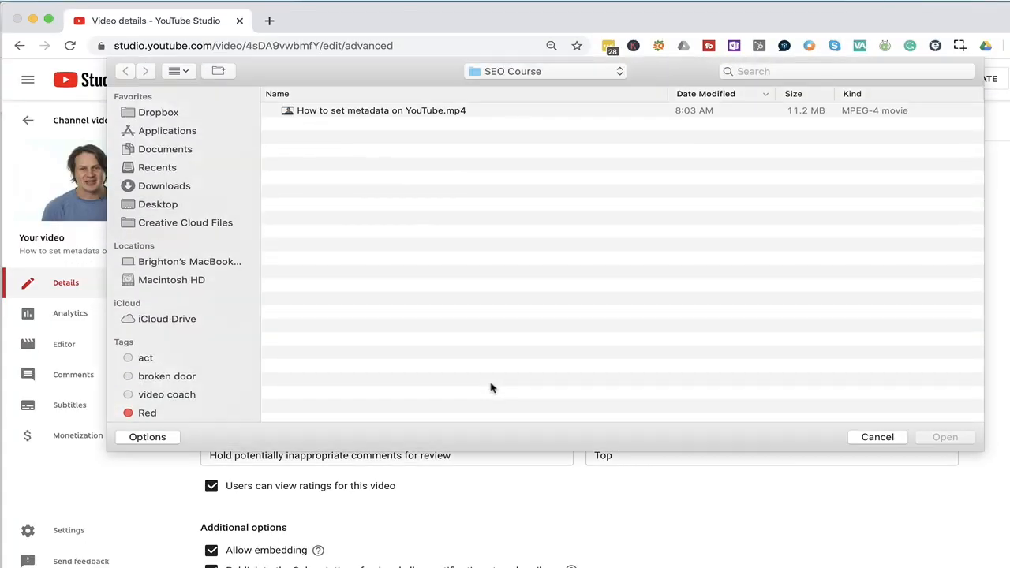
click(877, 437)
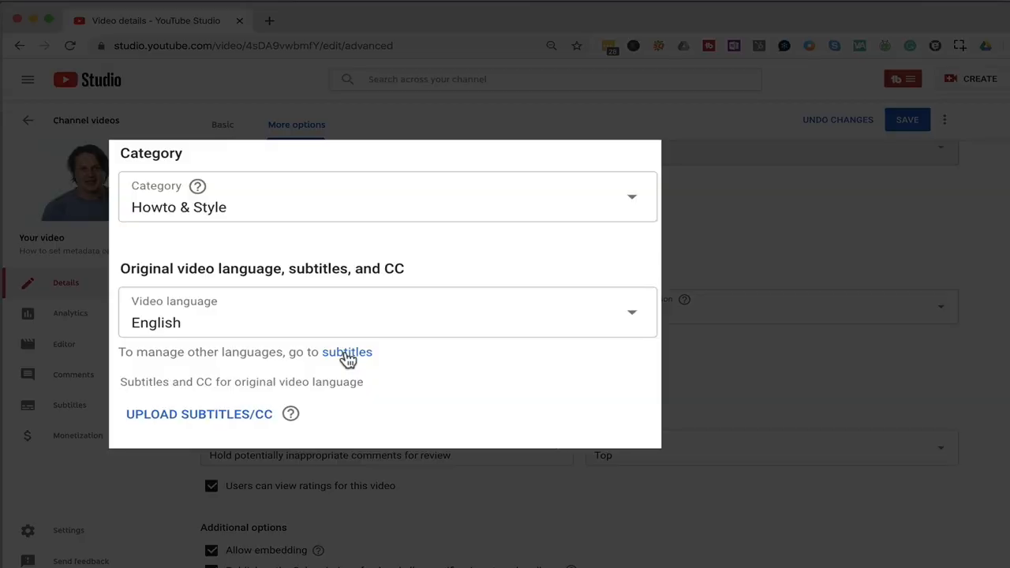
- Go to the video's subtitle management, discarding the unsaved changes, and add English as a subtitle language
click(347, 357)
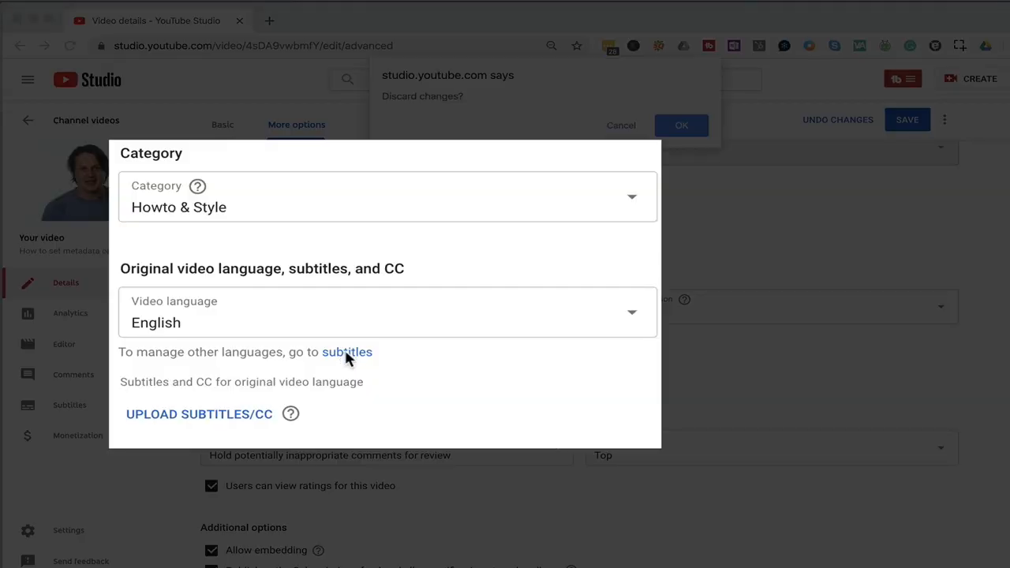
click(681, 124)
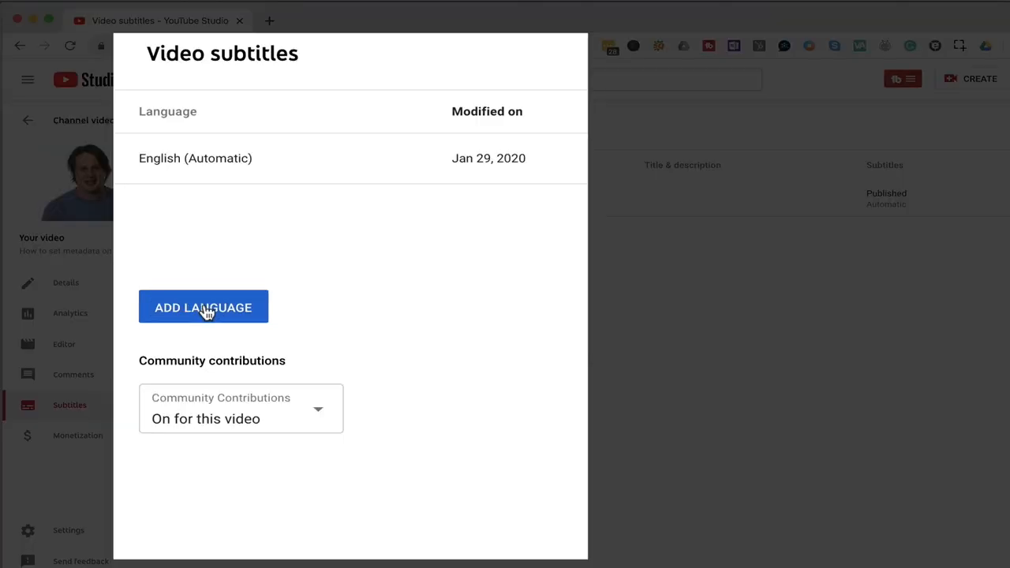
click(206, 312)
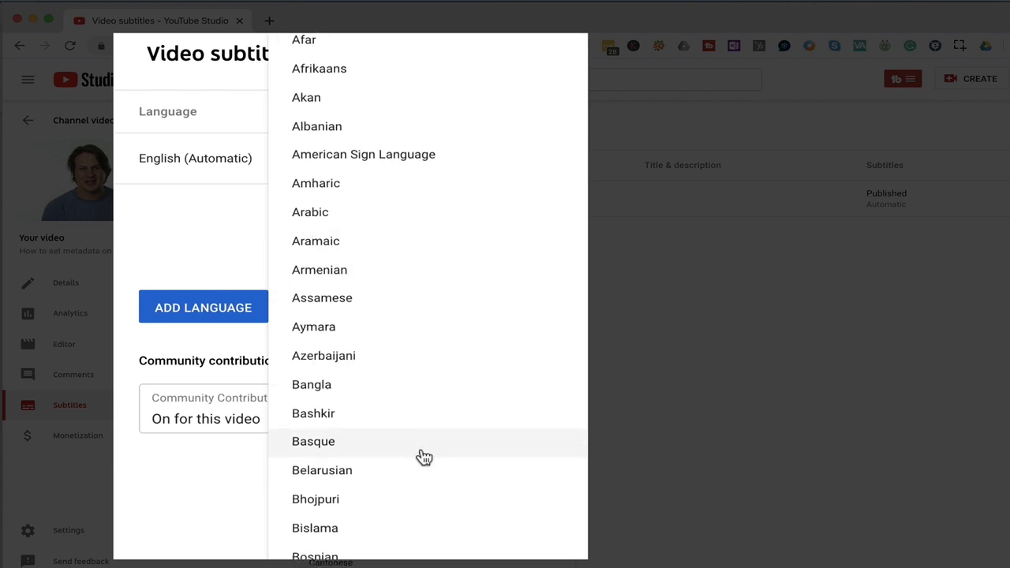
scroll(420, 456, down, 10)
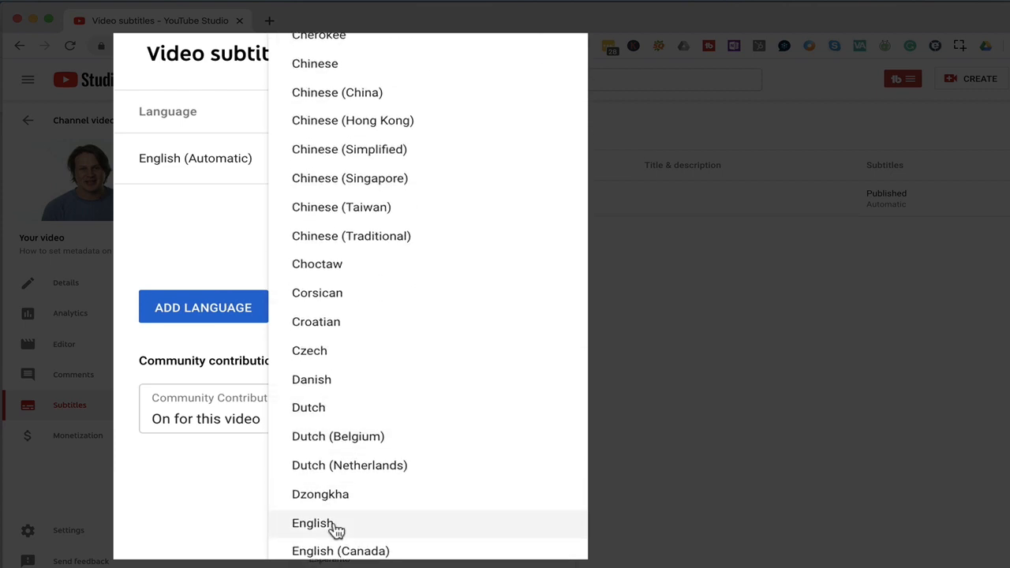
click(337, 527)
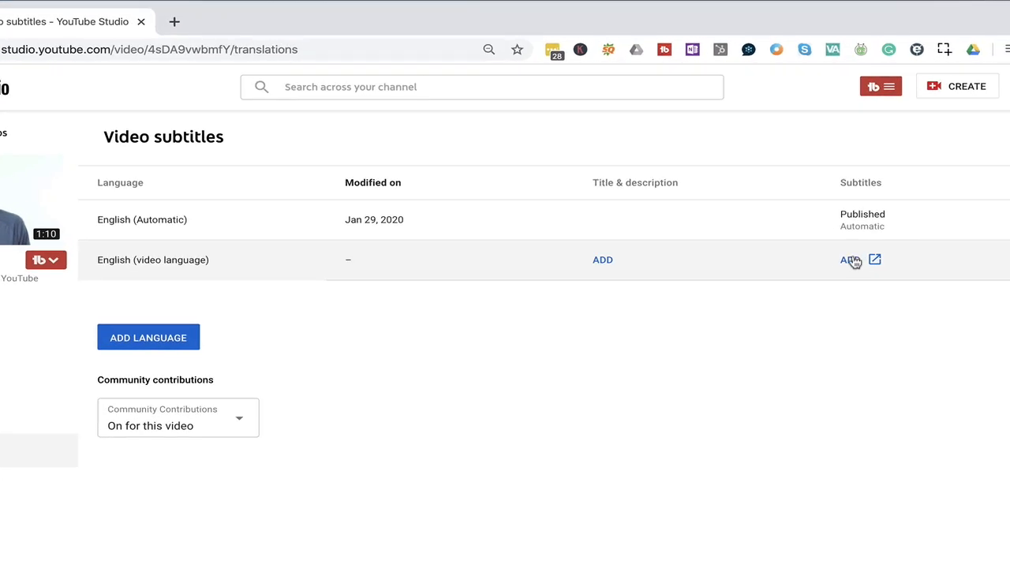
- Look at the methods for adding English subtitles, open Transcribe and auto-sync, and close it without entering a transcript
click(850, 261)
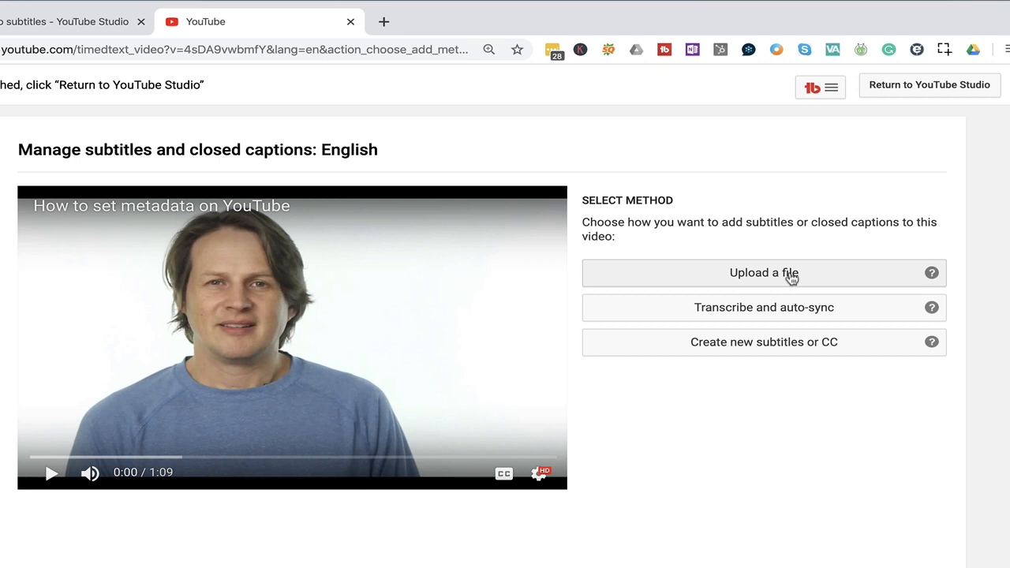
click(789, 314)
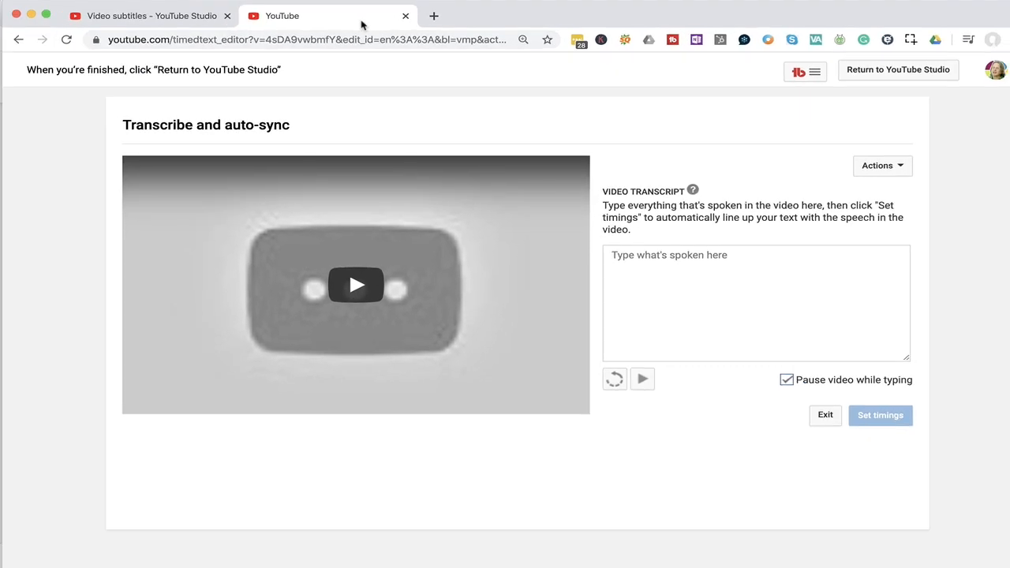
click(406, 15)
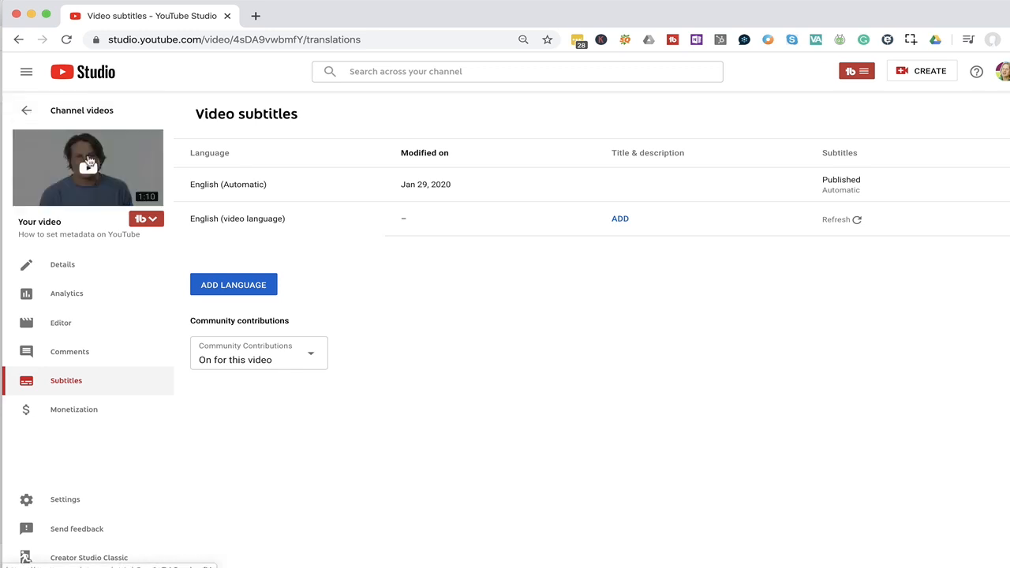
- Open the automatic English subtitles for editing in Classic Studio, look through the caption lines, and delete the draft
click(280, 220)
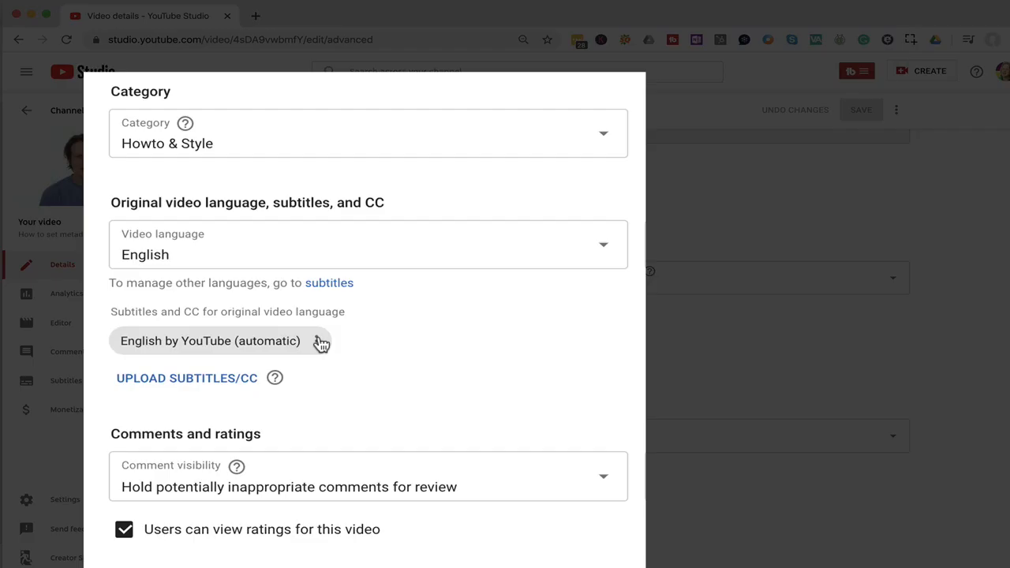
click(321, 342)
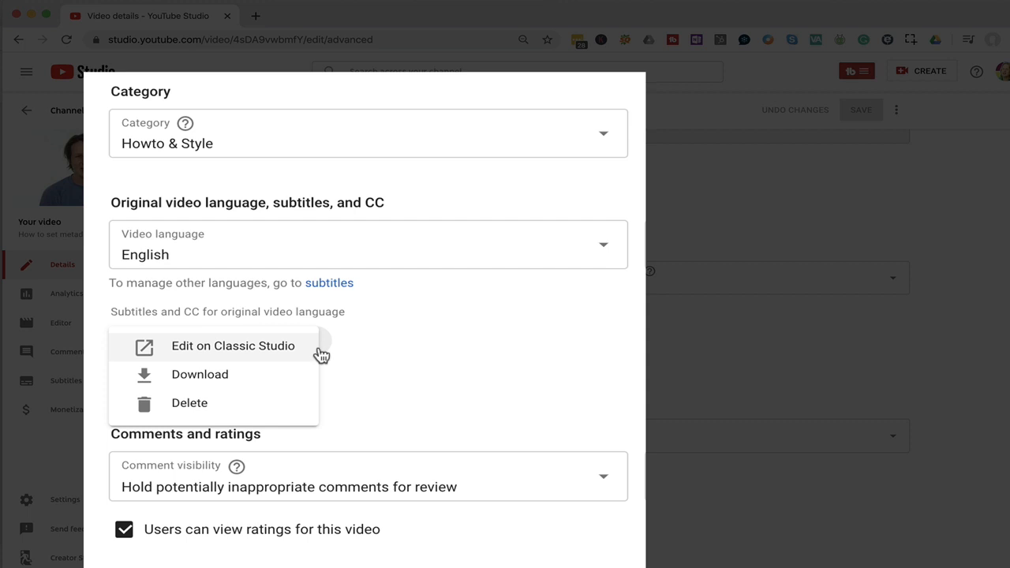
click(261, 350)
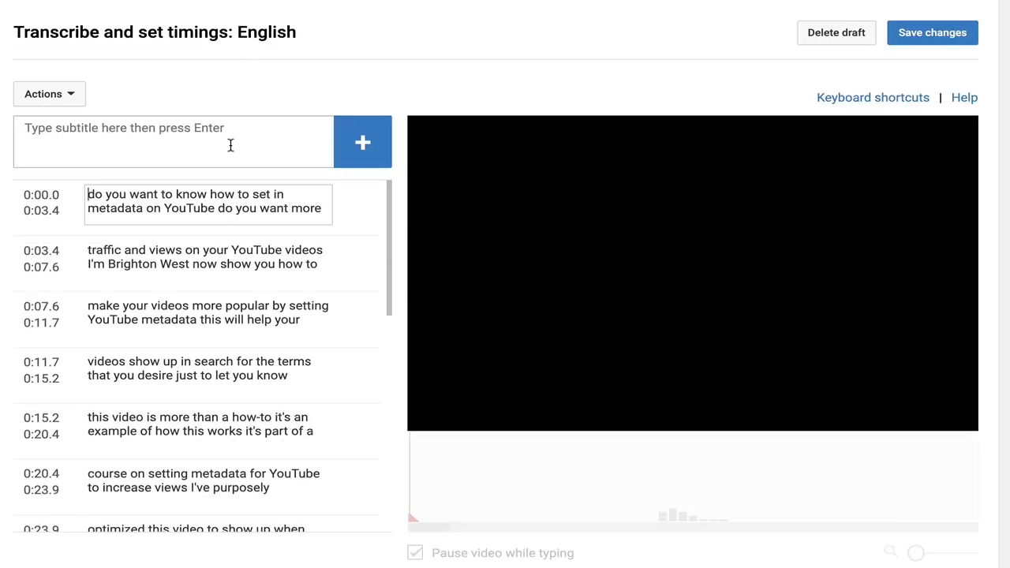
click(233, 211)
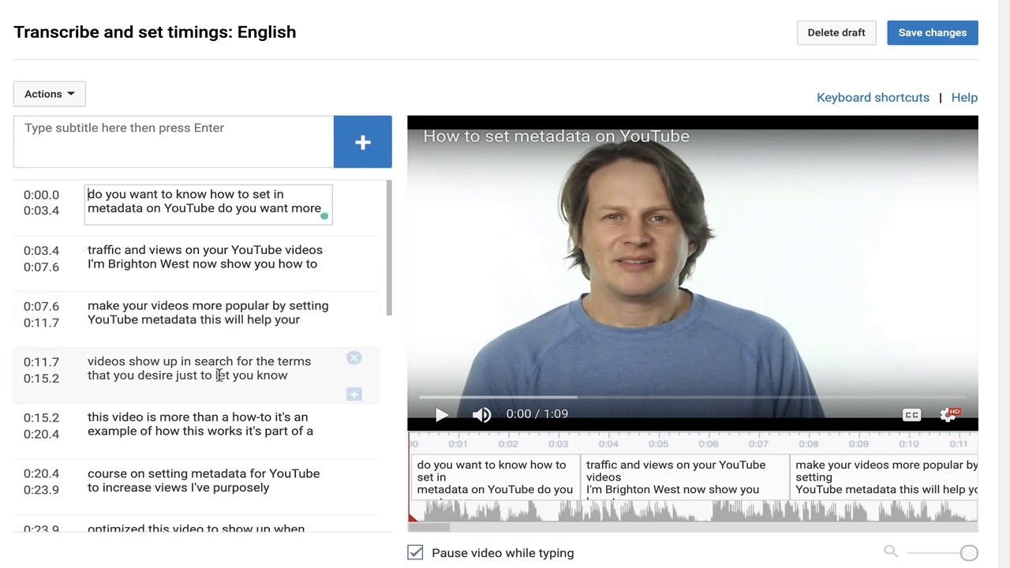
click(852, 37)
click(644, 314)
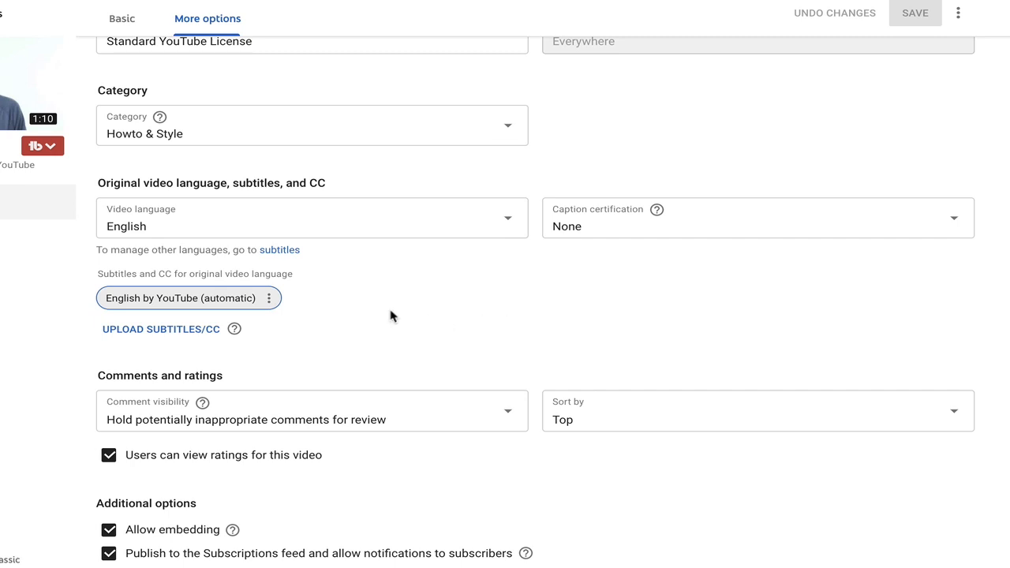
- Review the comment visibility choices and the additional options for embedding, subscriber notifications and paid promotion
scroll(391, 311, down, 2)
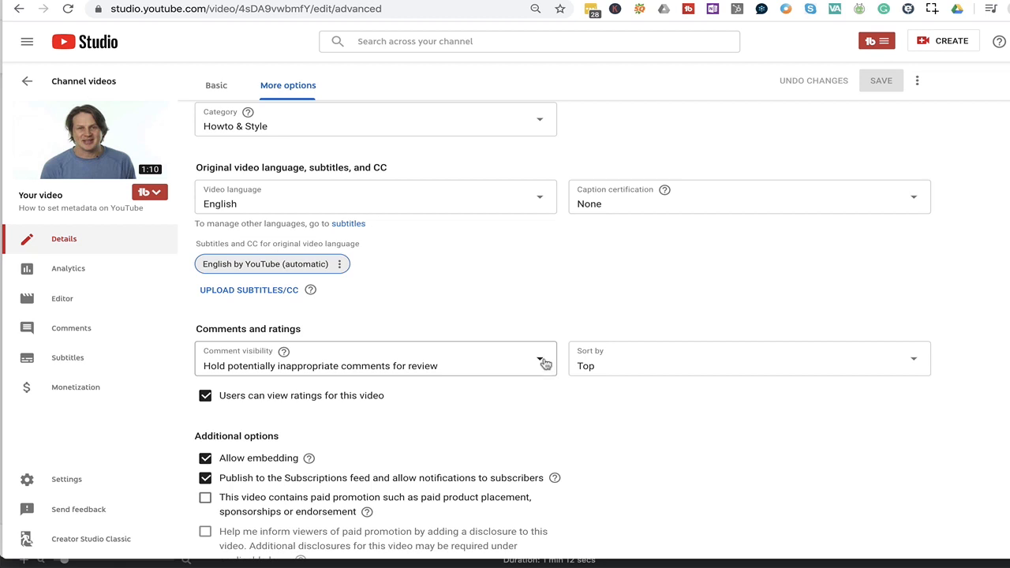
click(544, 363)
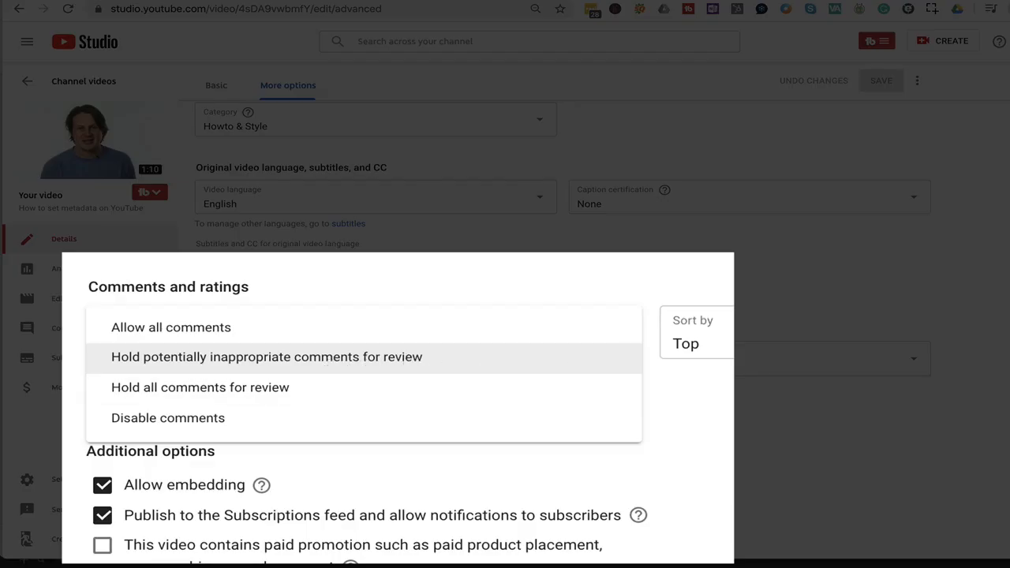
click(586, 304)
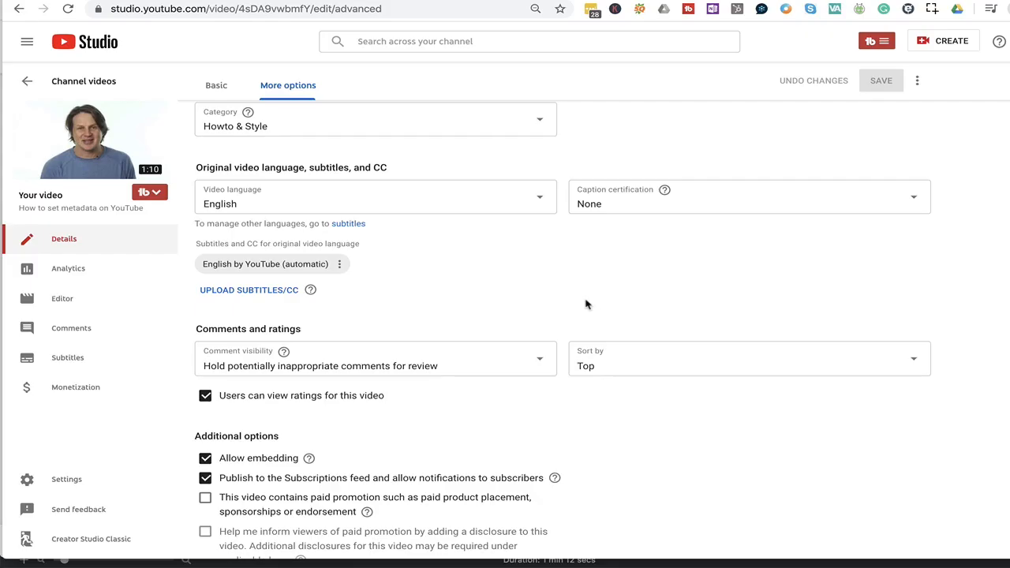
scroll(610, 444, down, 1)
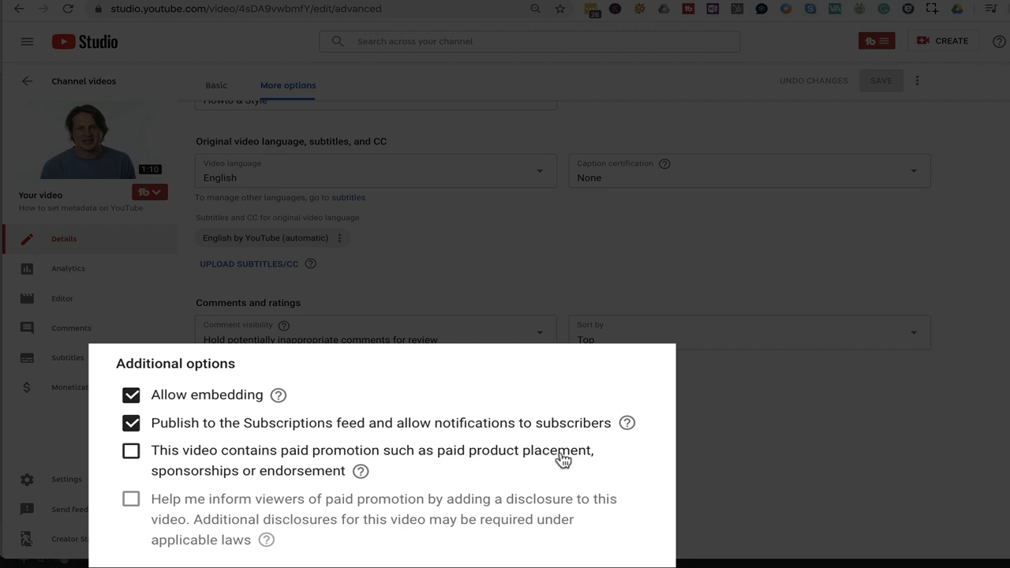
scroll(710, 479, up, 1)
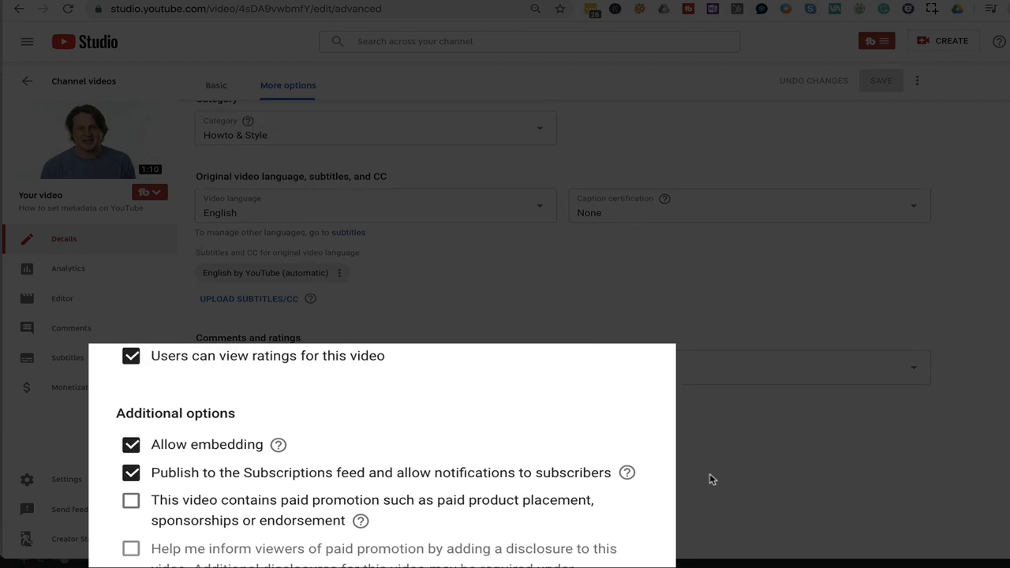
scroll(710, 479, up, 4)
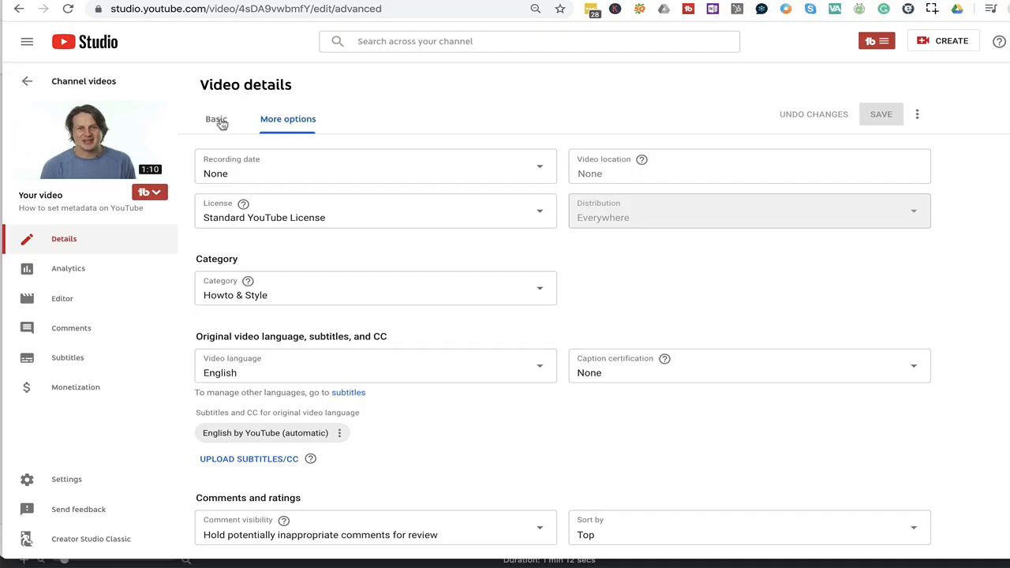